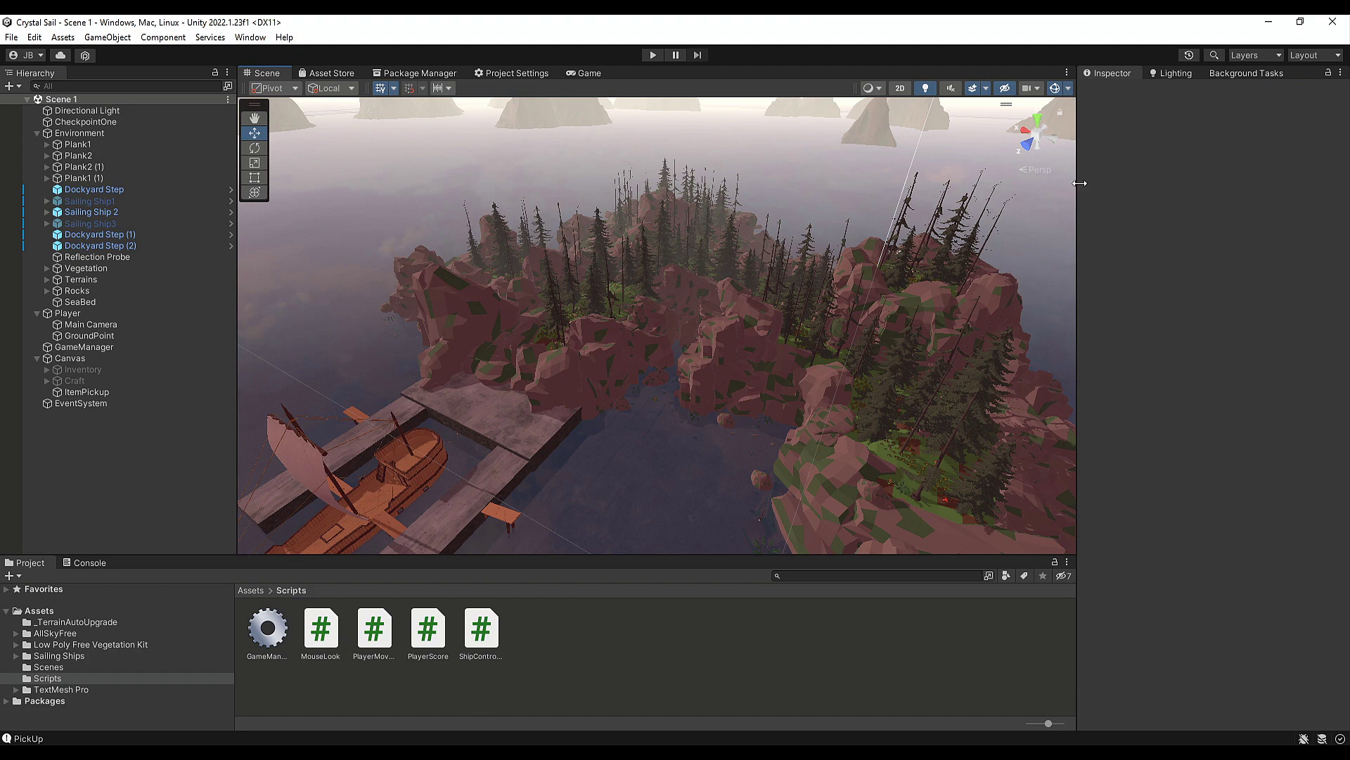
Examine the island, the dock and the moored ship from several angles in the scene view.
right_drag(533, 252, 687, 271)
alt+drag(829, 305, 690, 350)
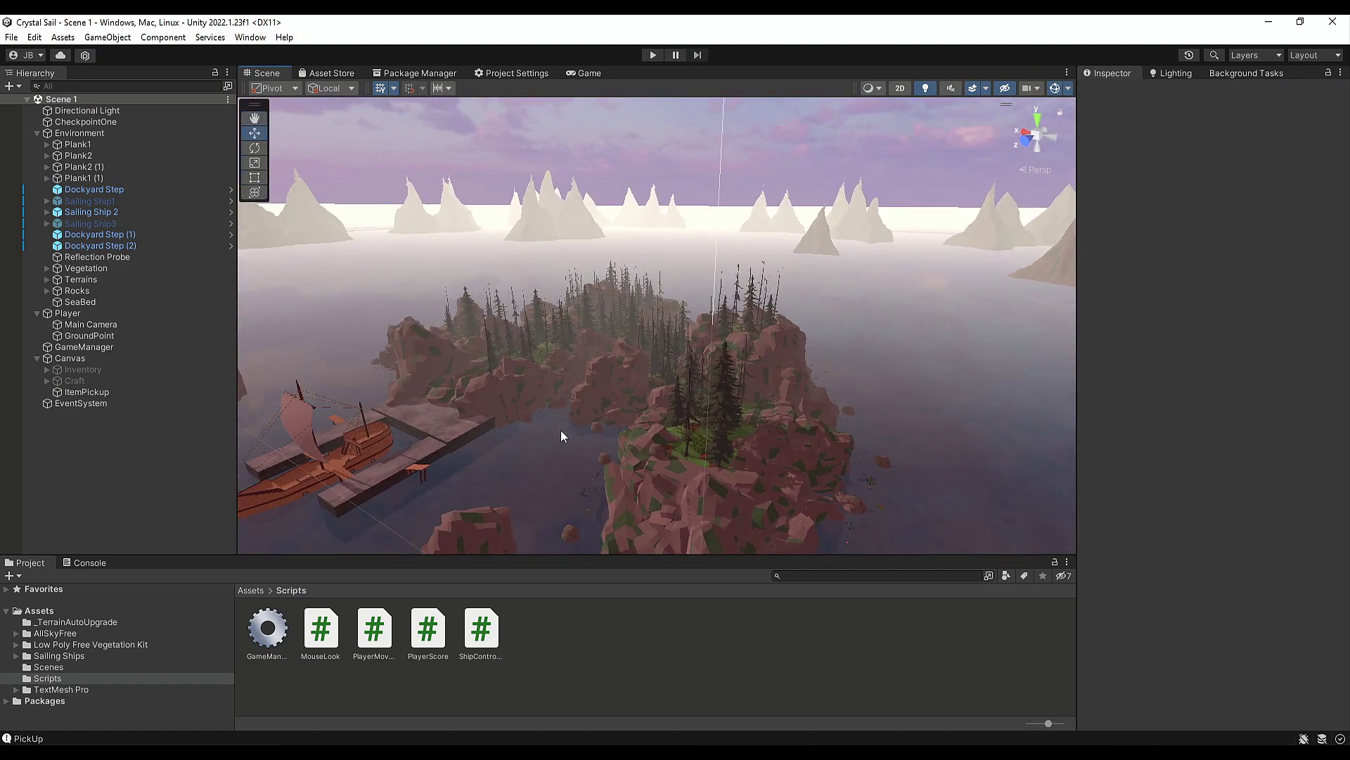
alt+drag(723, 486, 718, 329)
right_drag(718, 329, 763, 377)
key(w)
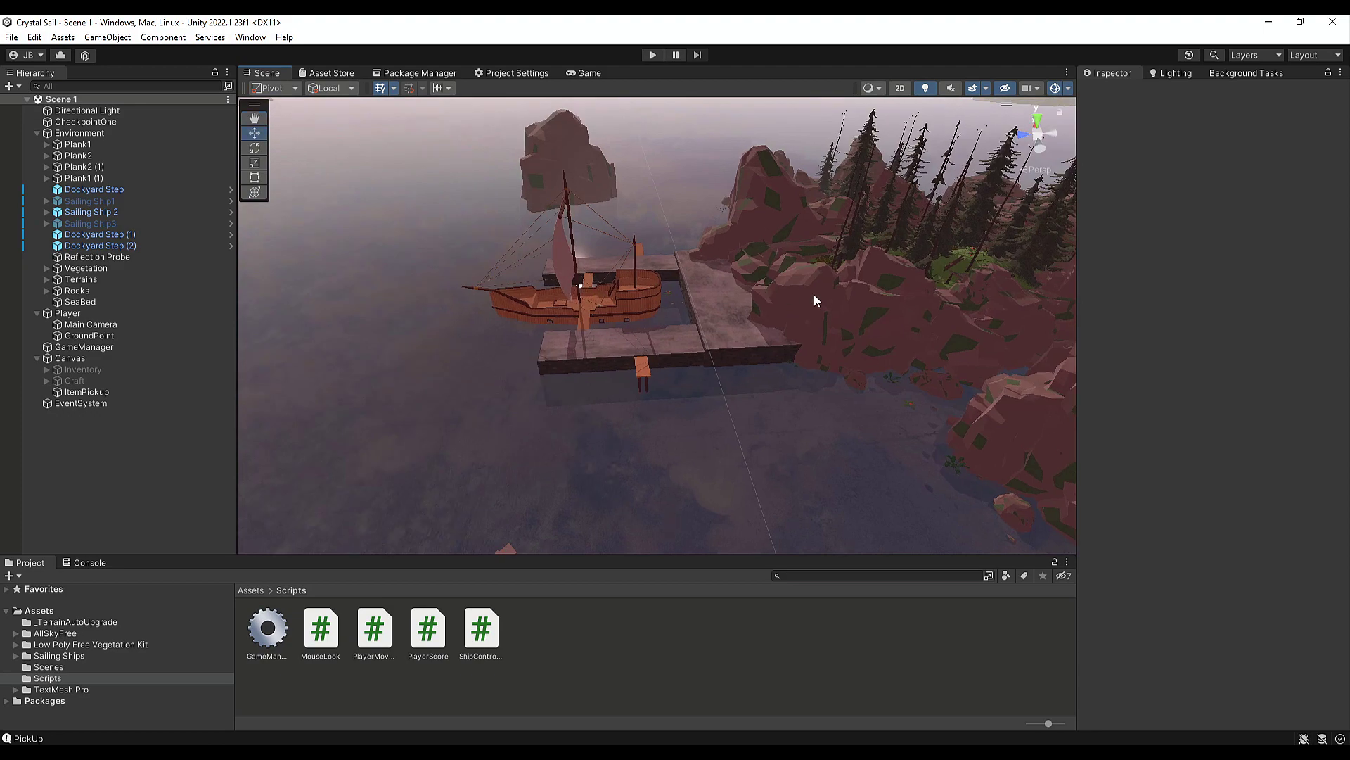
alt+drag(711, 383, 841, 442)
alt+drag(952, 307, 591, 267)
Run the game and walk the player around the forest clearing with the stump and mushrooms.
click(653, 55)
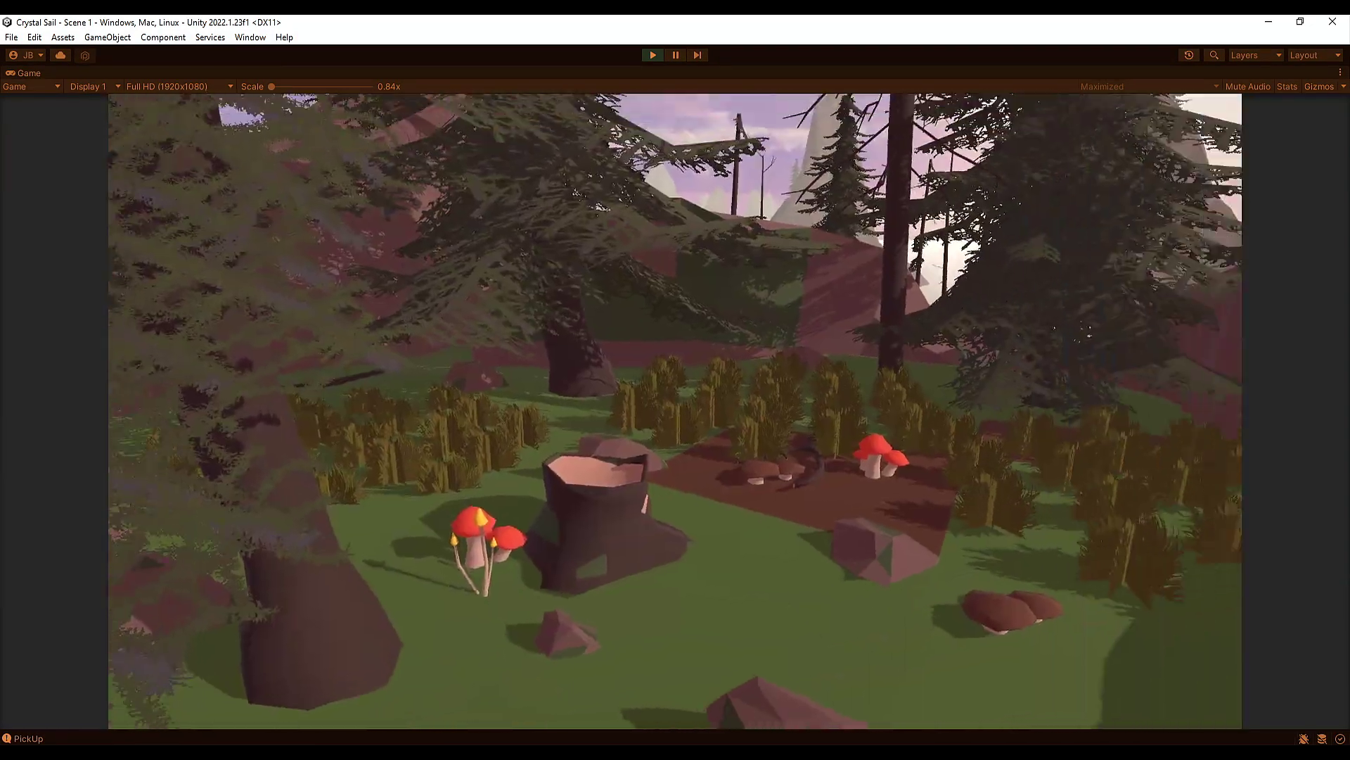
key(w)
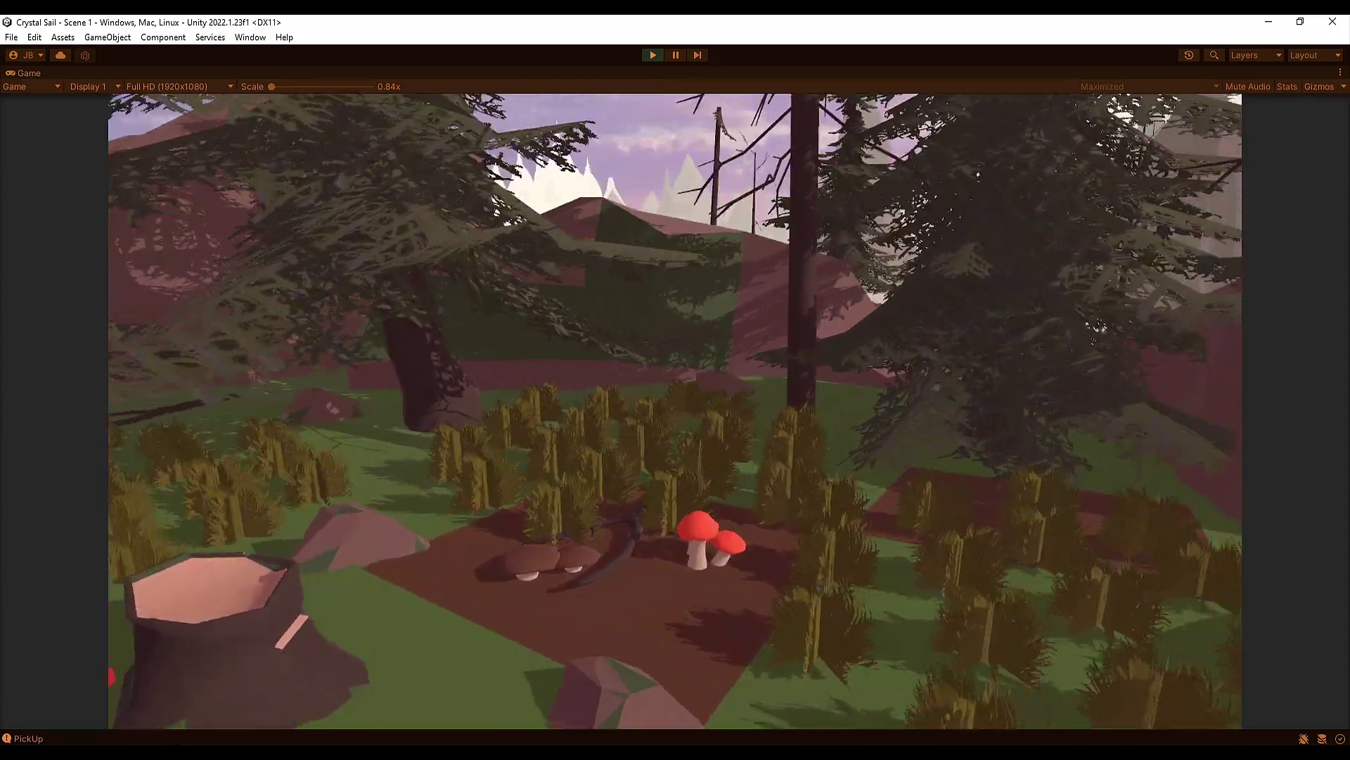
key(s)
key(d)
key(w)
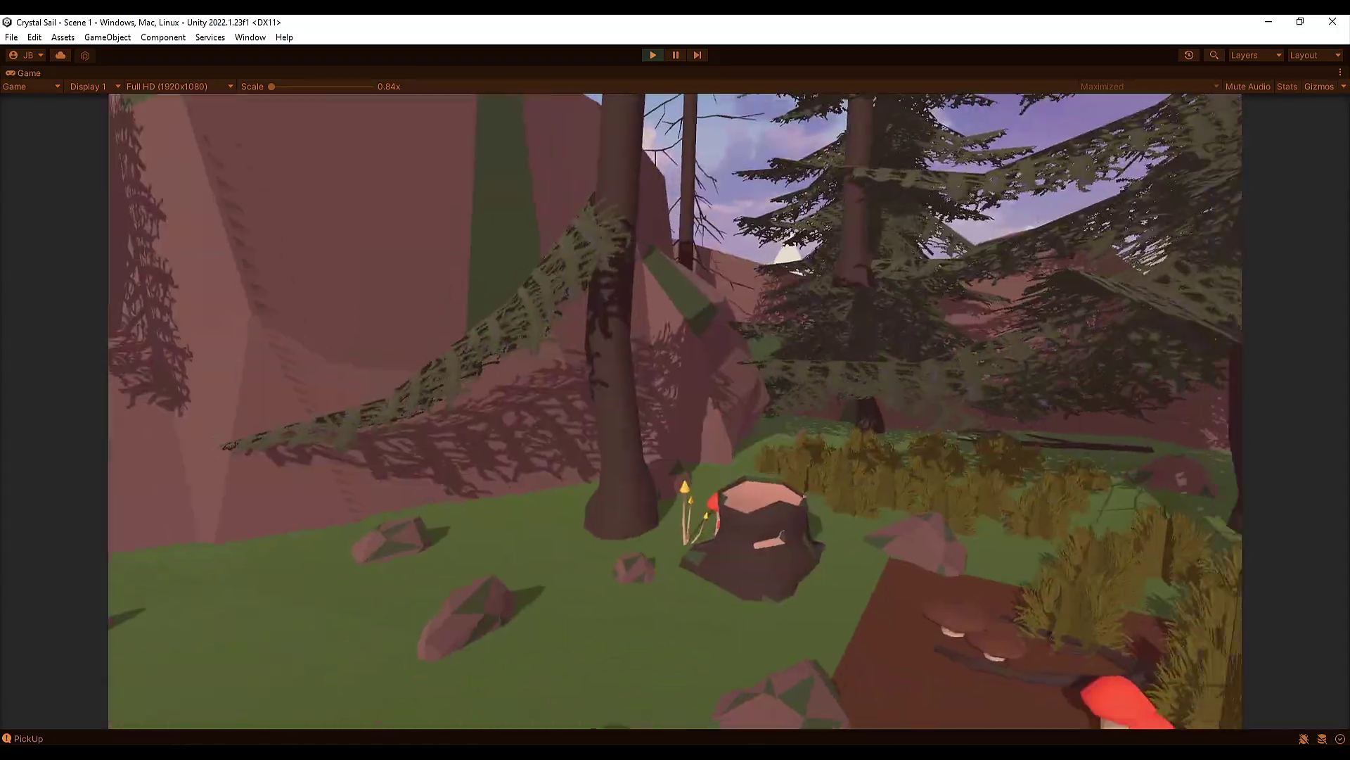
Test the jump by moving the player up onto the high rocks to survey the whole island.
key(w)
key(space)
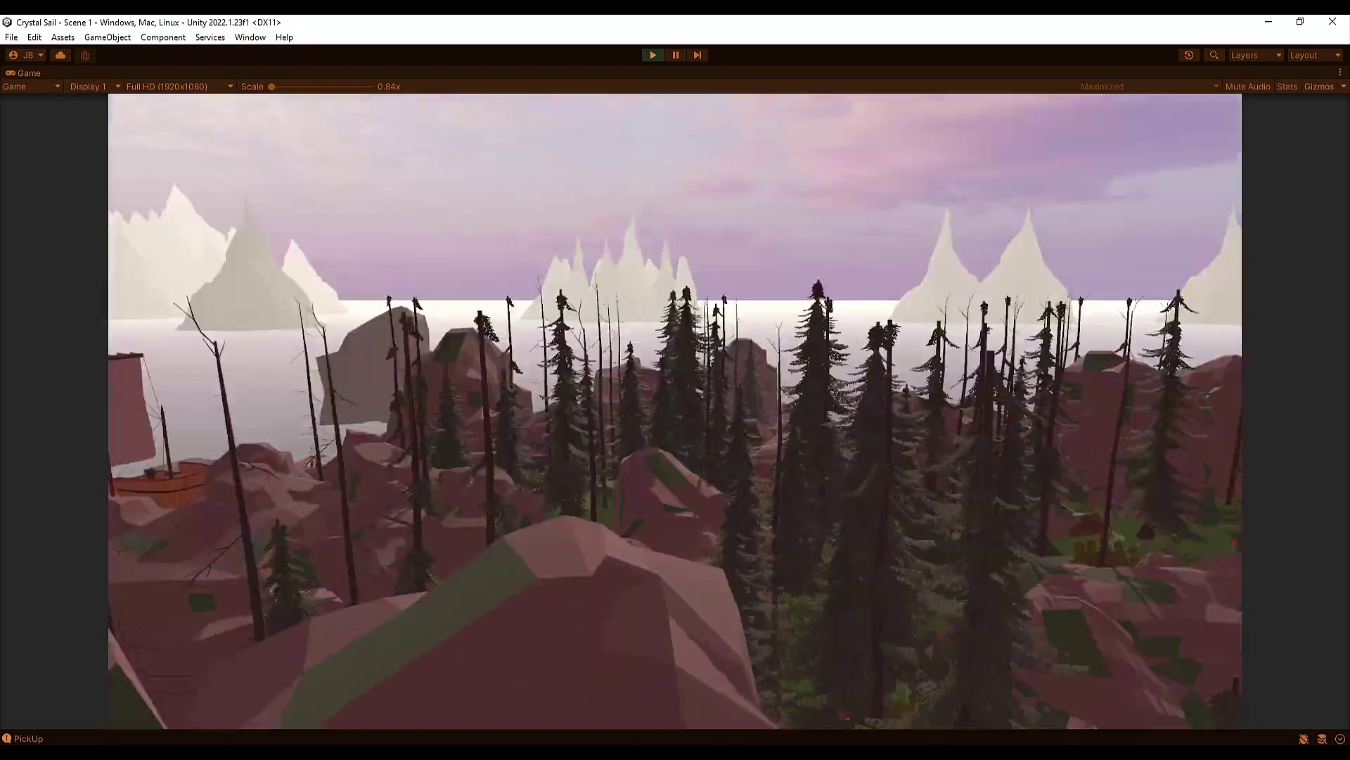
key(w)
key(space)
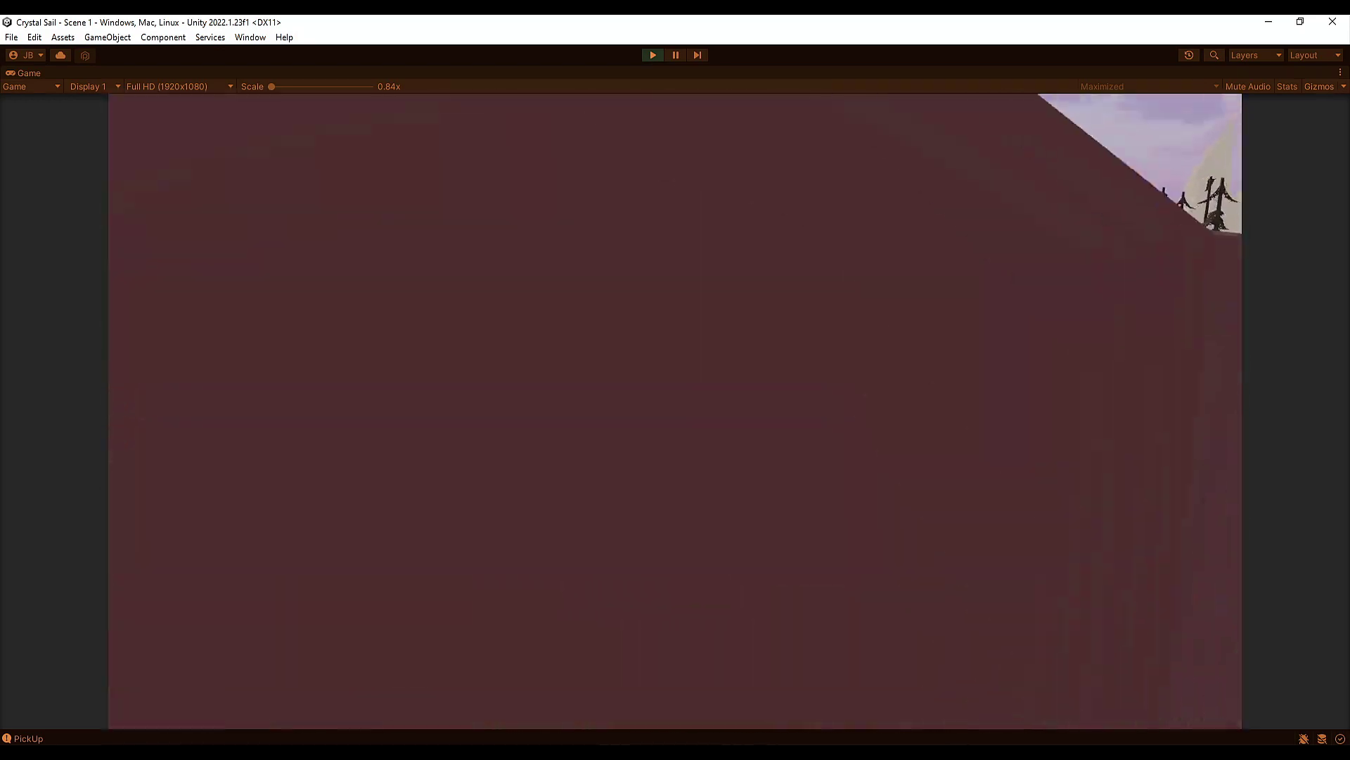
key(w)
key(space)
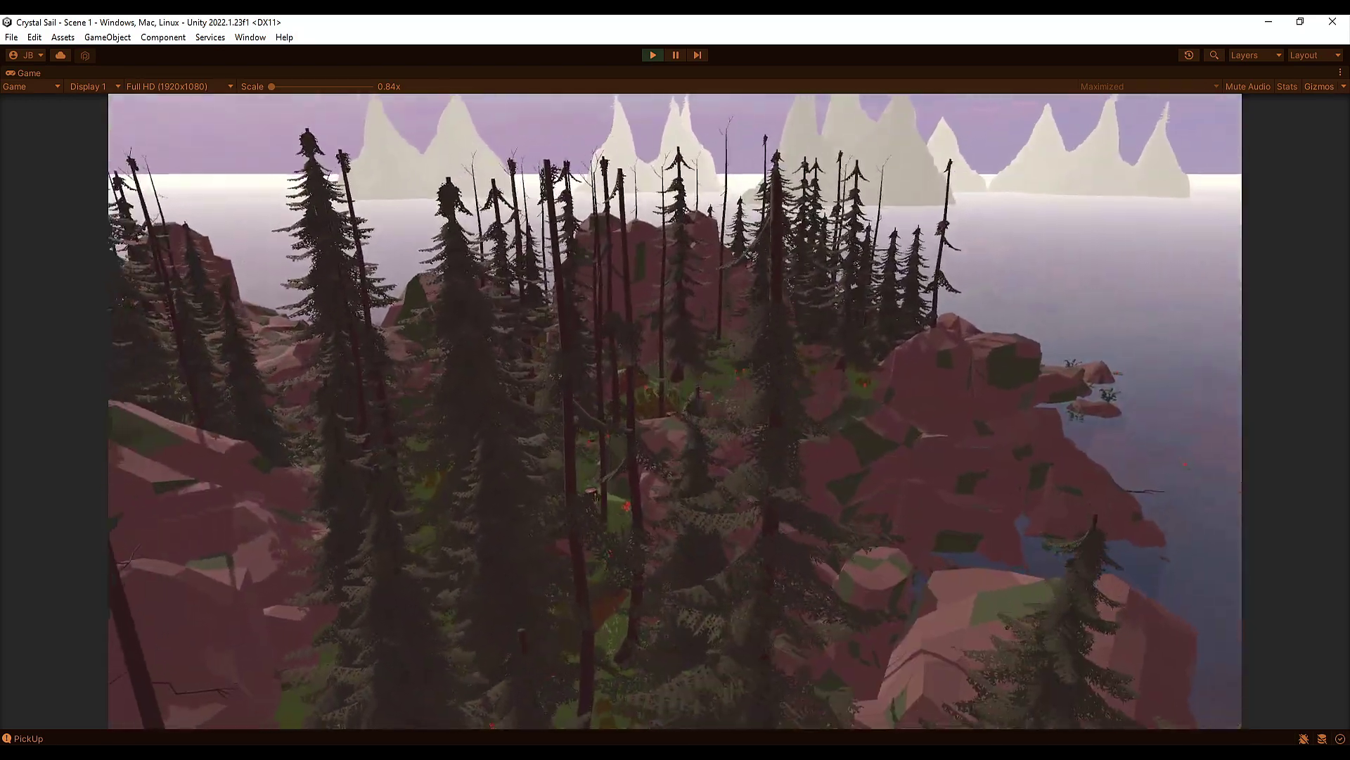
key(w)
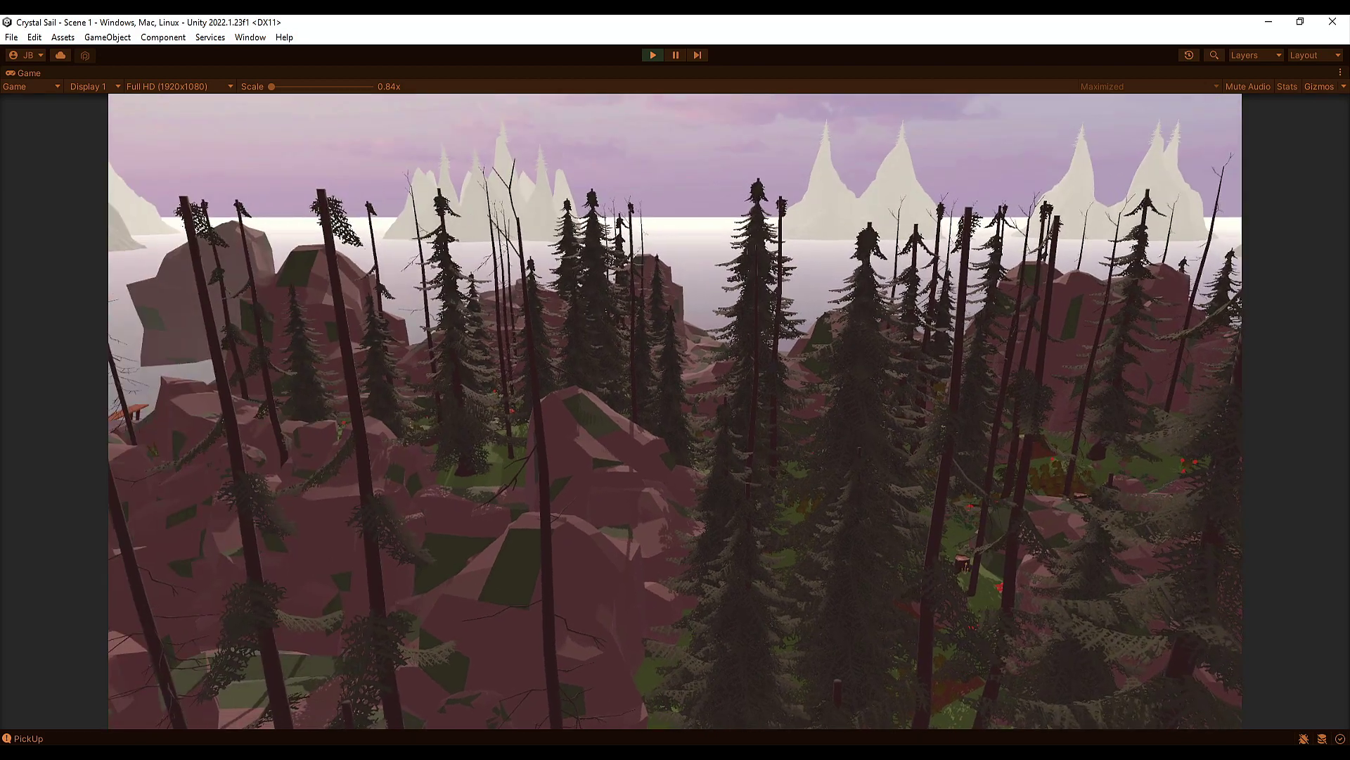
key(a)
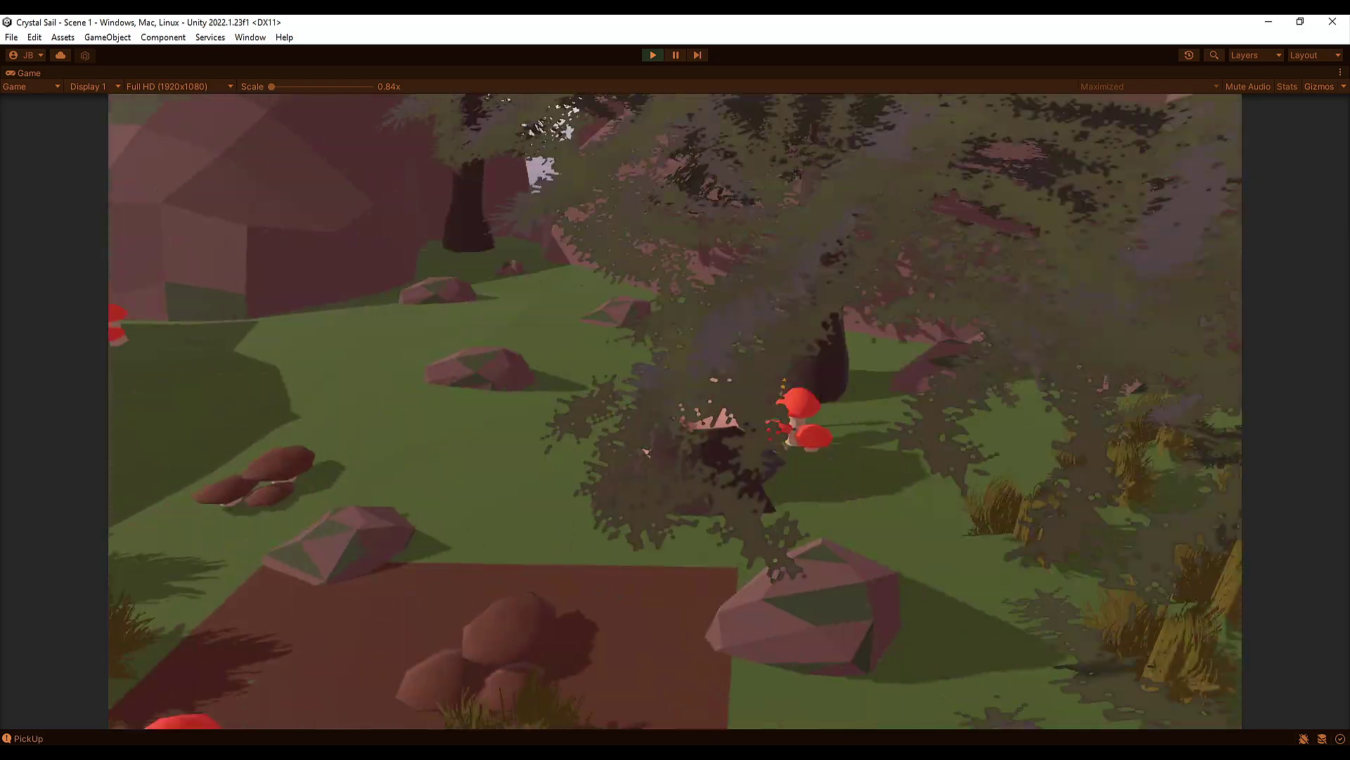
Walk the player from the mushroom patch across the grass and jump above the rocks again.
key(w)
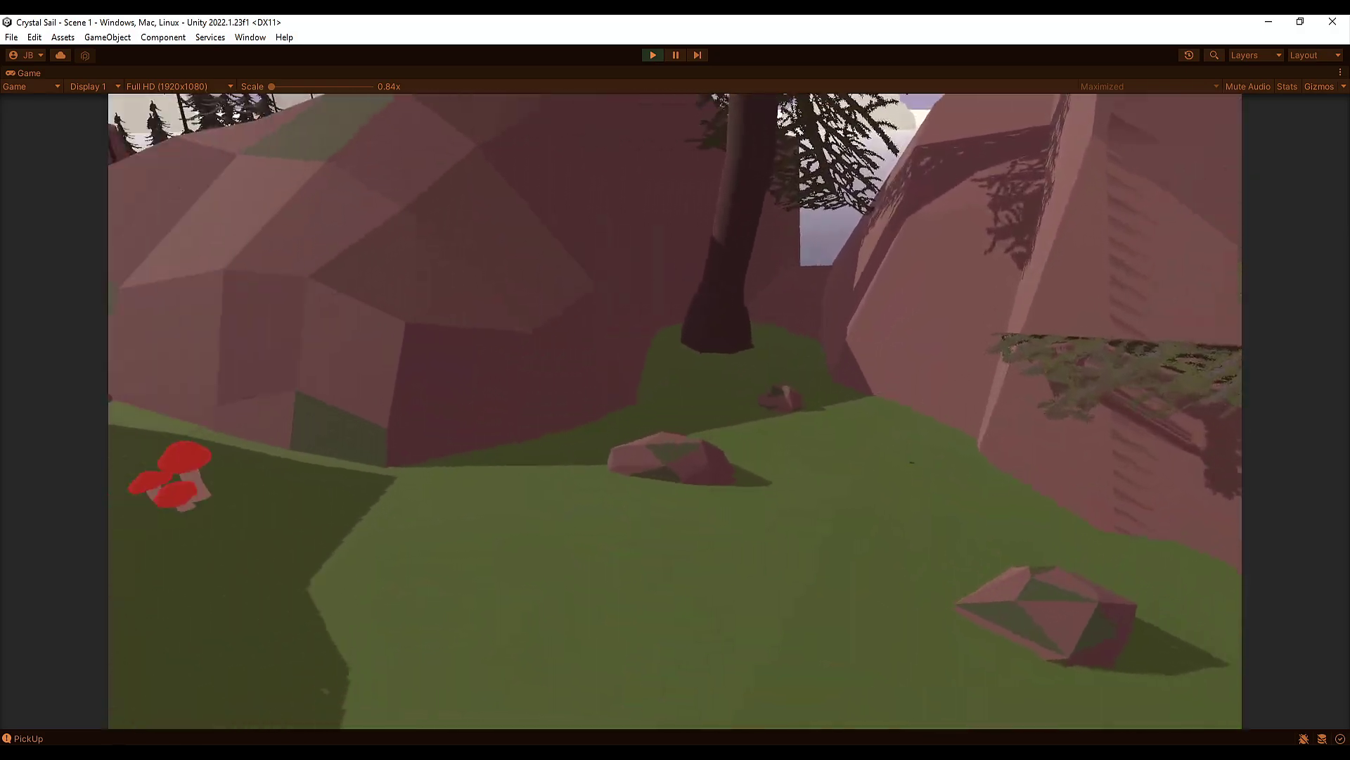
key(w)
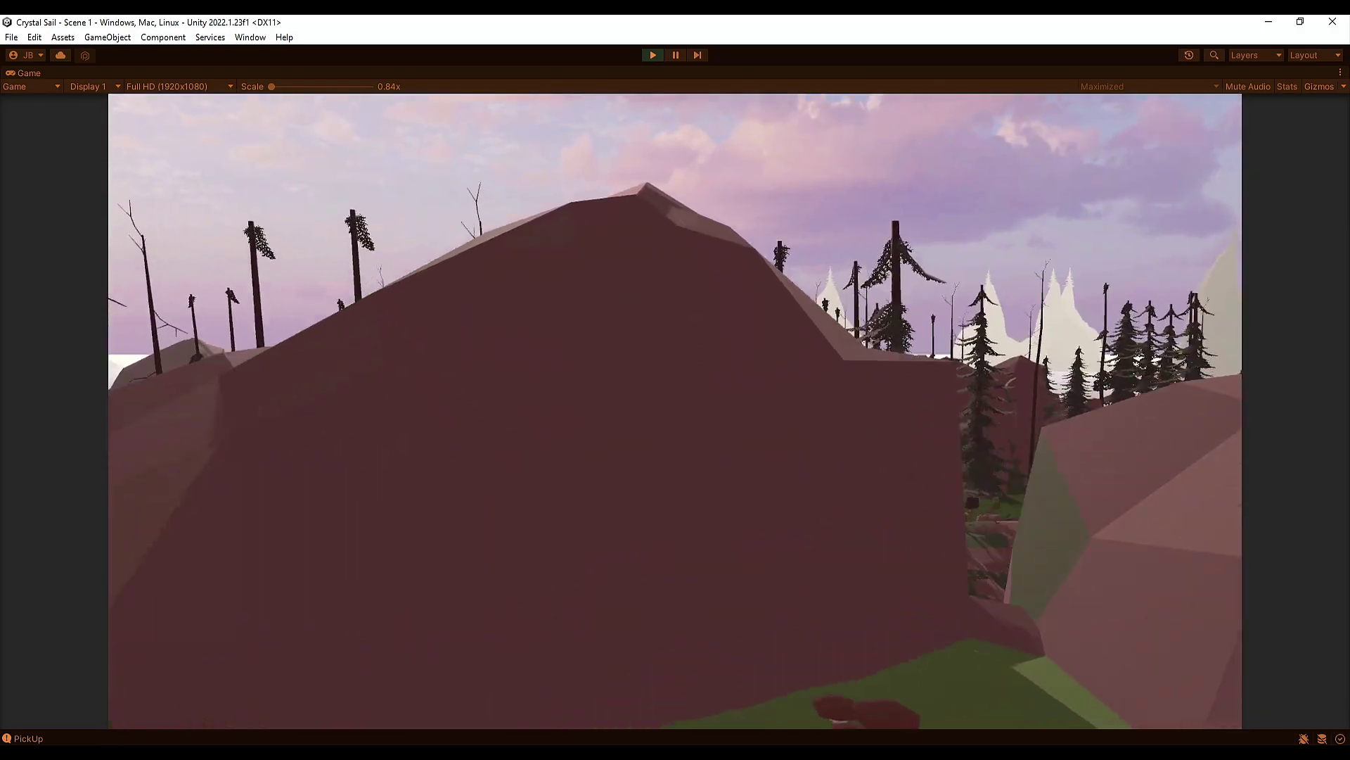
key(space)
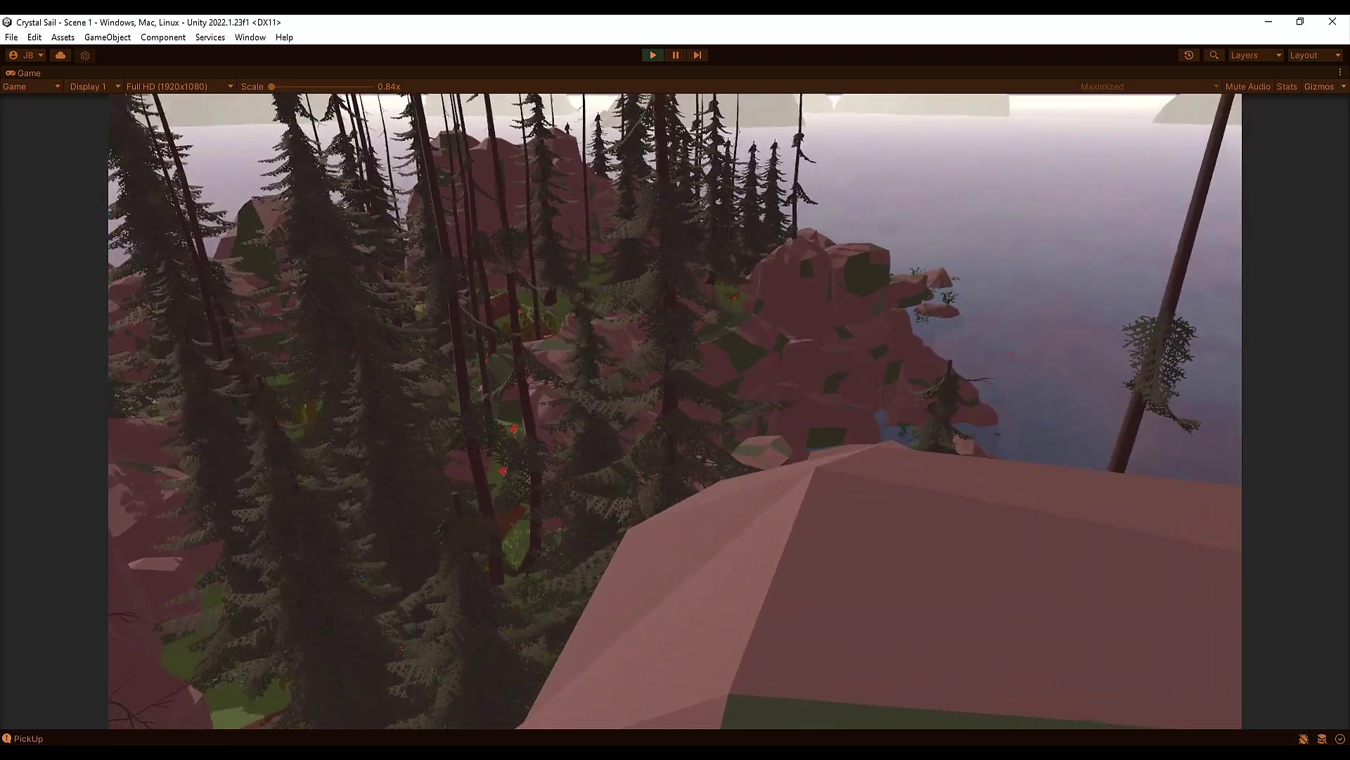
Bring up the in-game inventory screen and end the play test.
key(i)
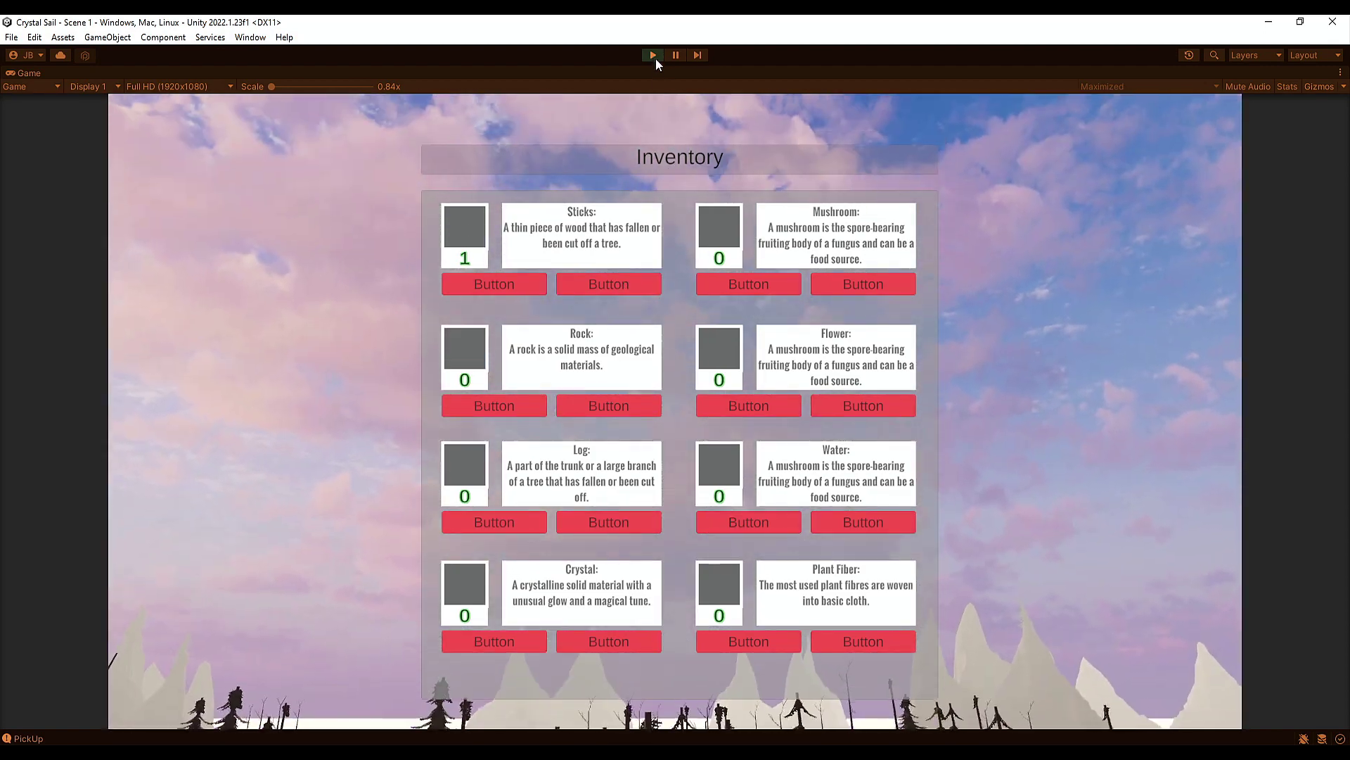
click(652, 56)
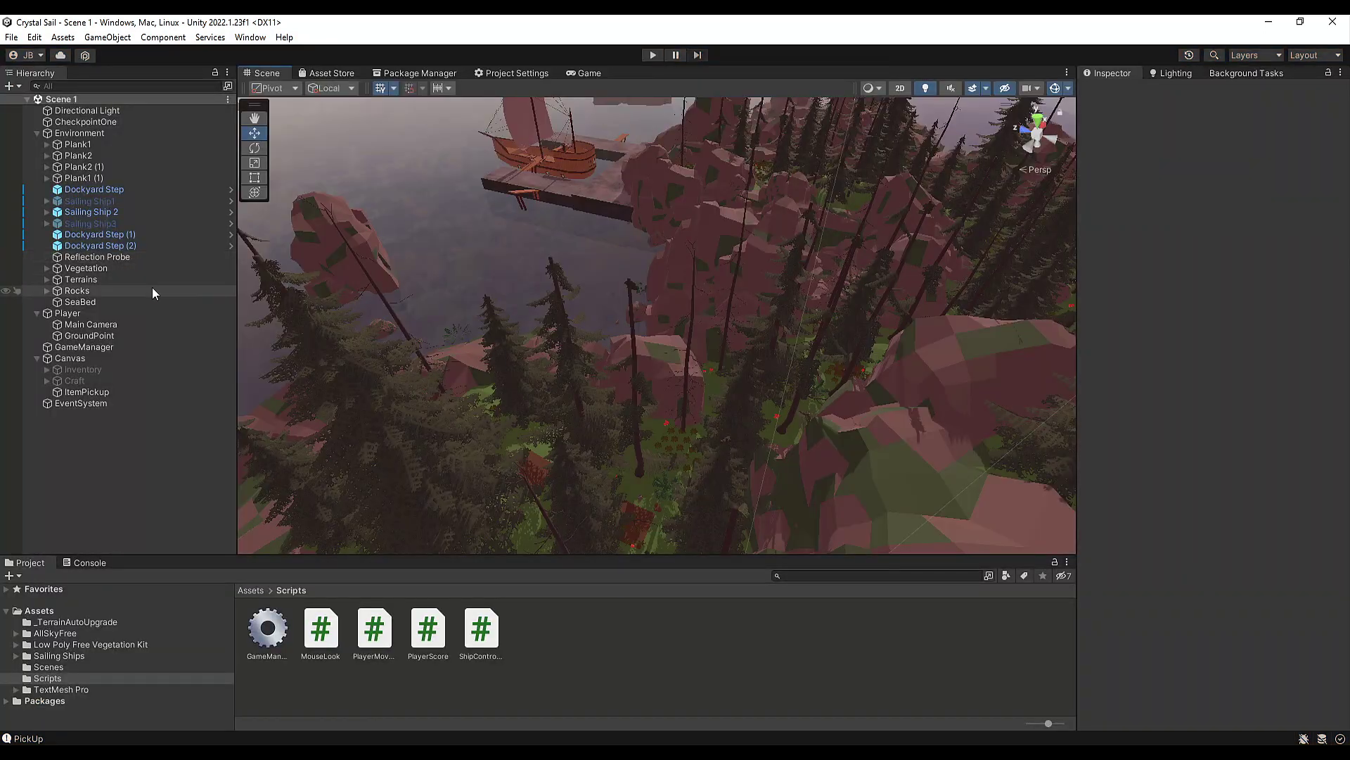
Activate the Craft object under Canvas and preview the crafting panel in the game view.
click(94, 380)
click(1115, 92)
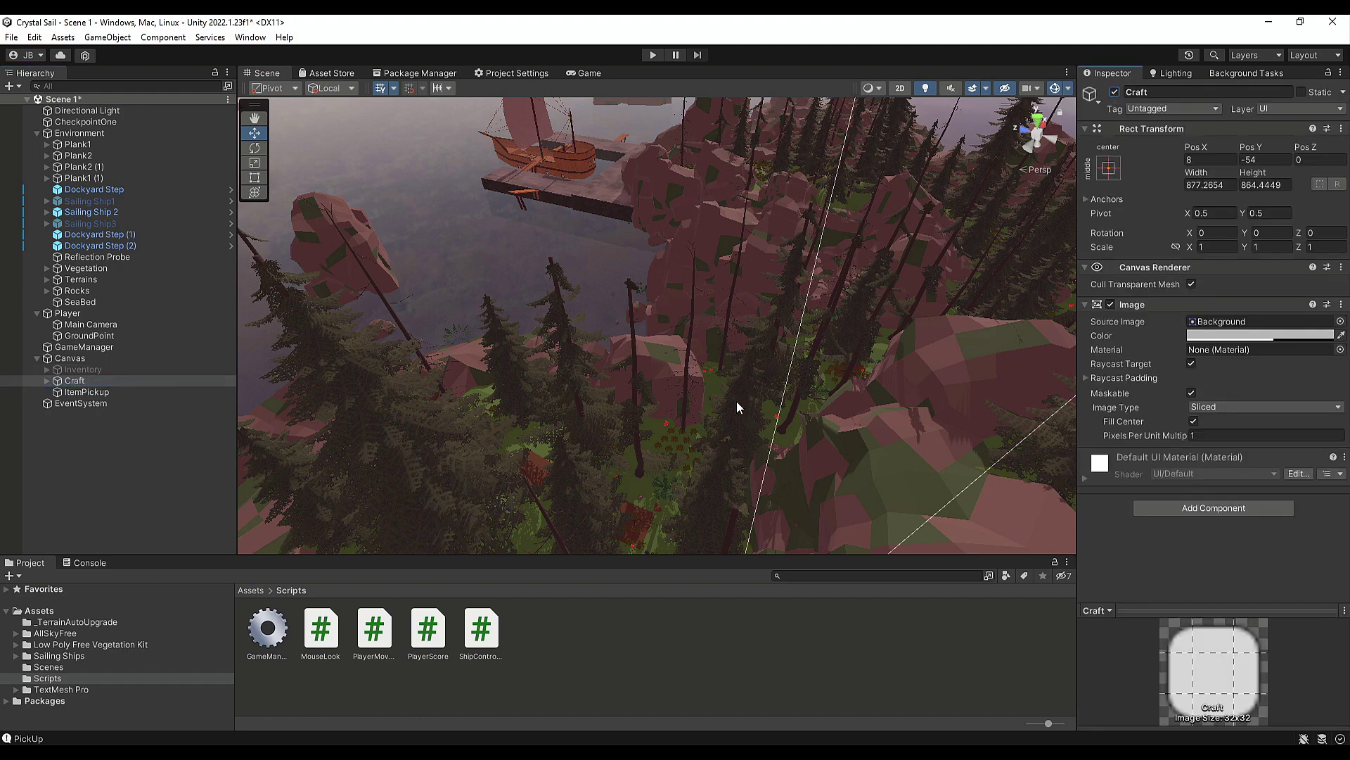
click(584, 74)
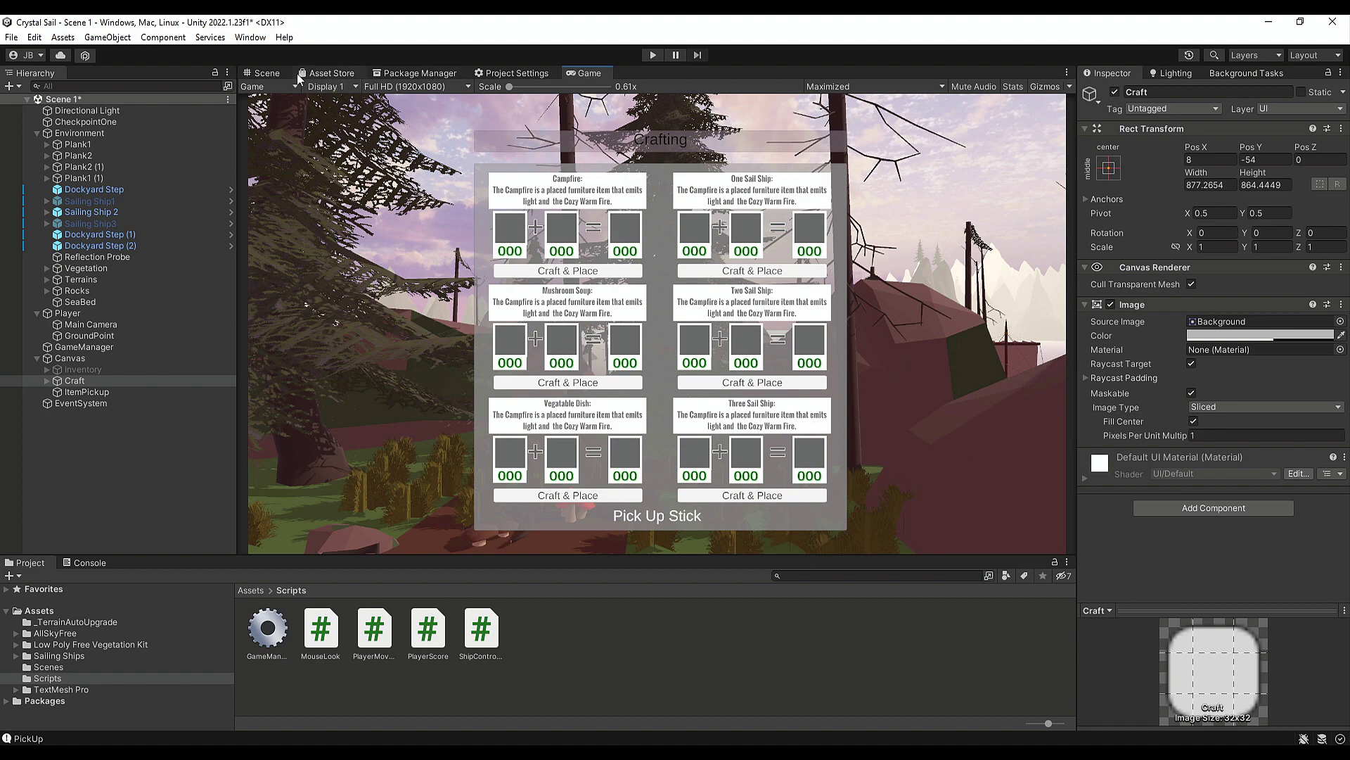
Return to the scene view and examine the sailing ship at the dock and the forested island.
click(272, 75)
mouse_move(647, 302)
right_down()
mouse_move(602, 249)
mouse_move(615, 240)
mouse_move(522, 150)
mouse_move(670, 312)
right_up()
key(w)
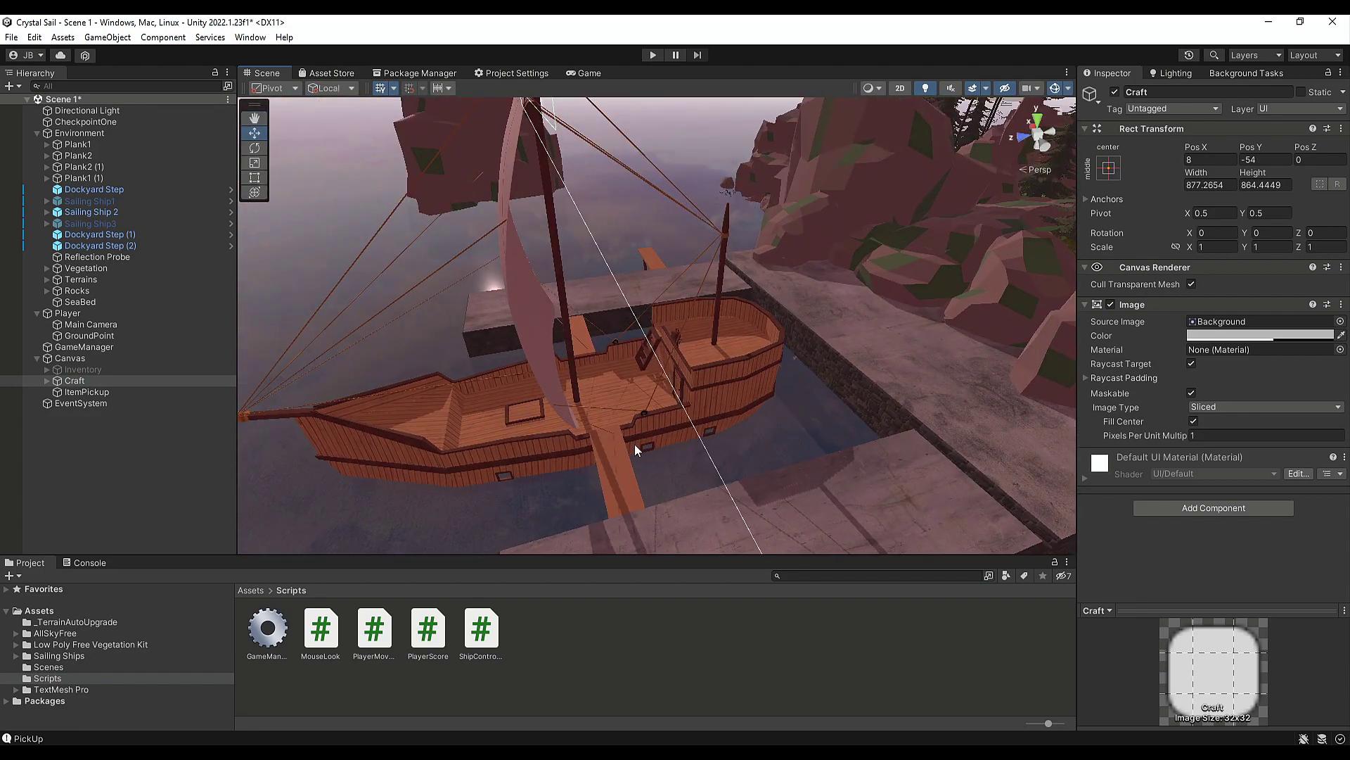
right_drag(702, 385, 696, 295)
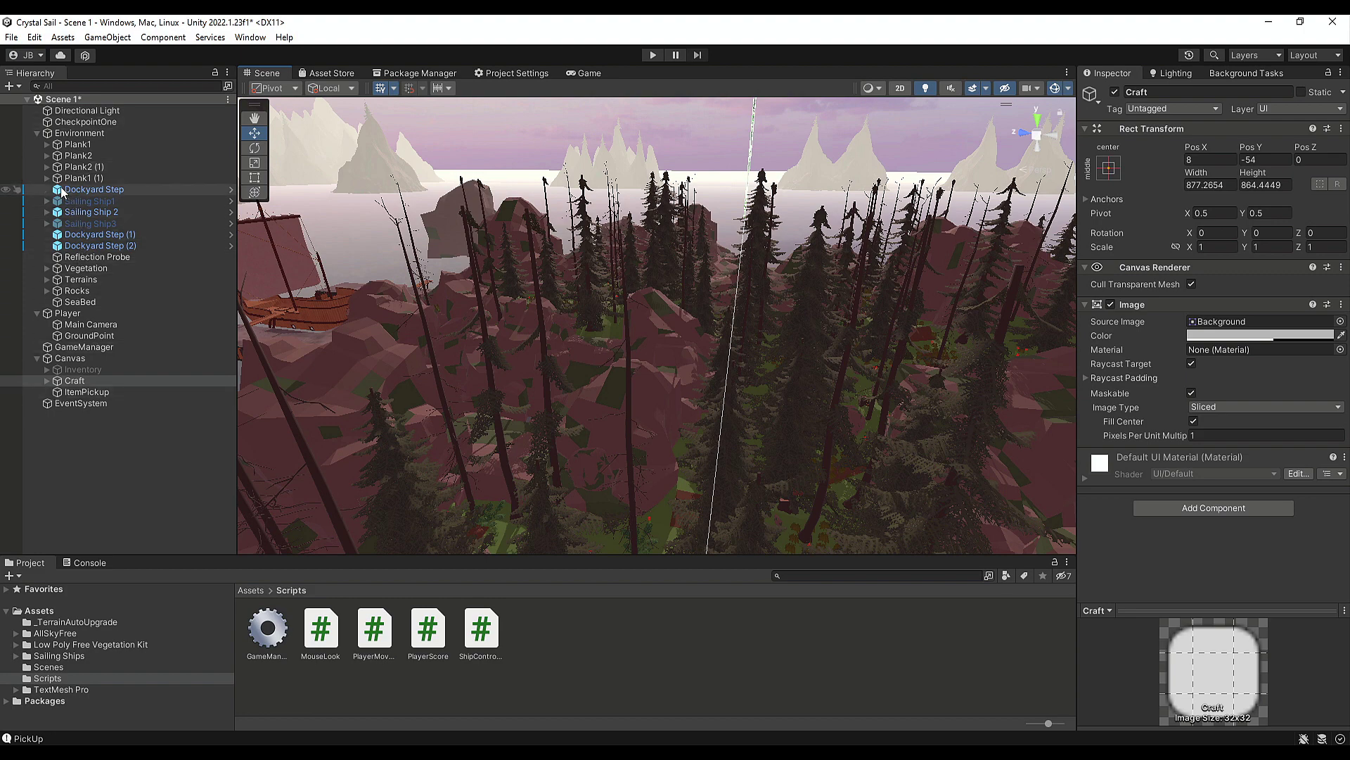
Inspect the Environment group's plank, dockyard step, ship and SeaBed objects one by one.
click(65, 133)
click(79, 178)
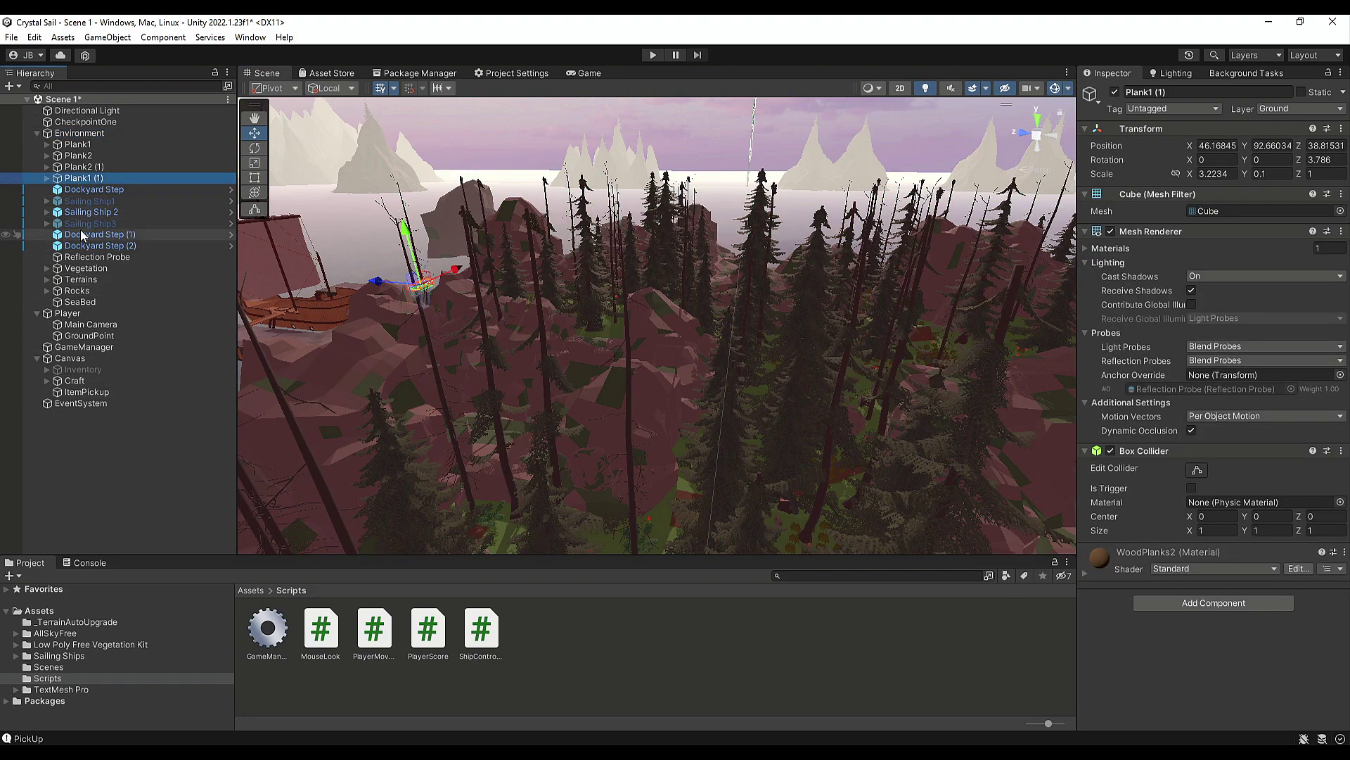
click(82, 235)
click(91, 245)
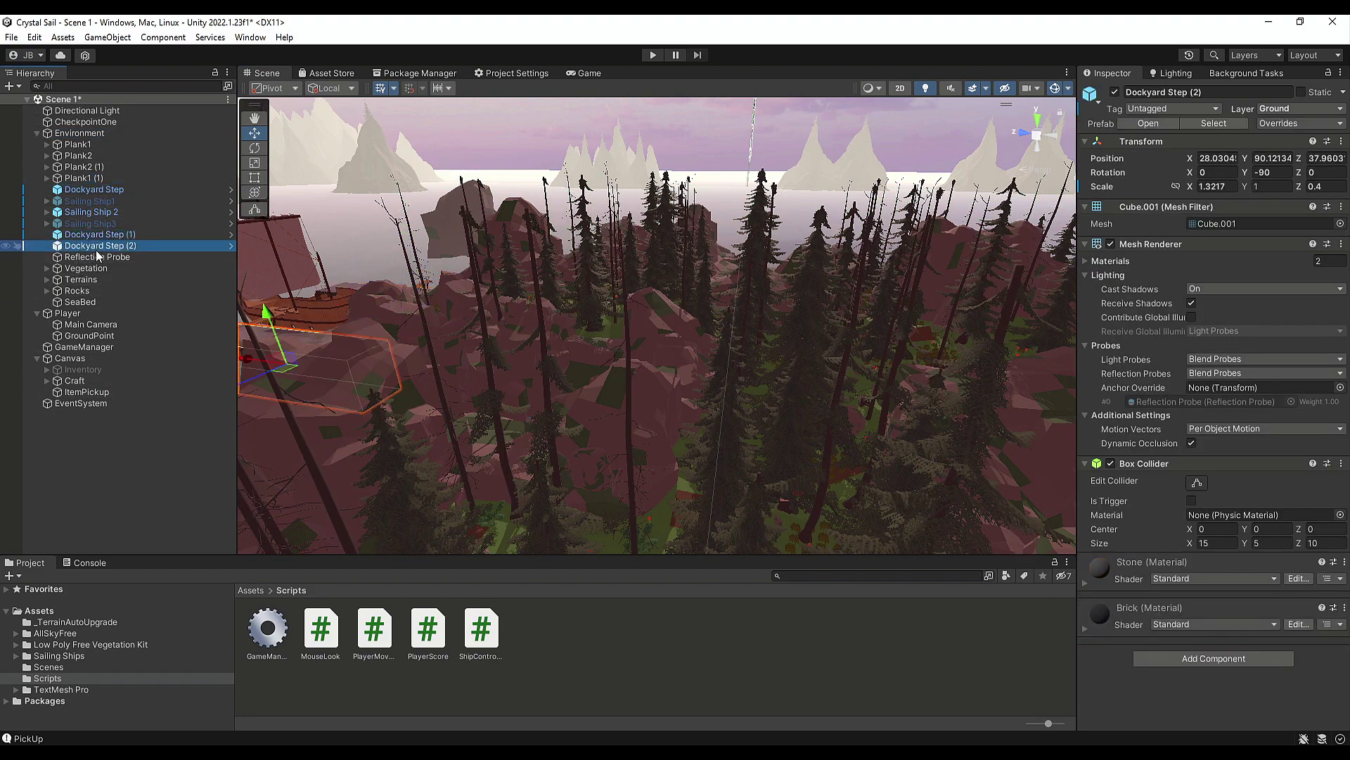
click(107, 213)
click(95, 301)
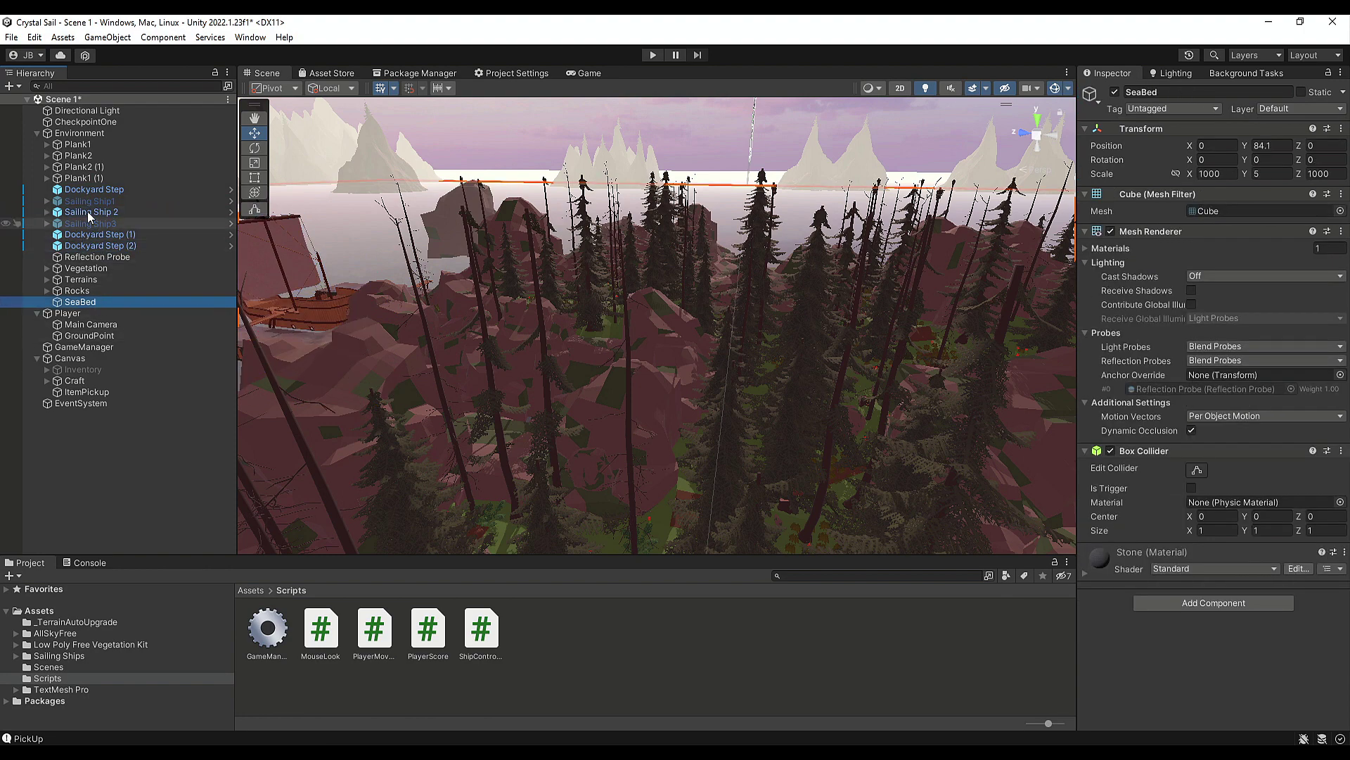
Deactivate Sailing Ship 2 to view the dock without it, and reactivate the ship.
click(104, 214)
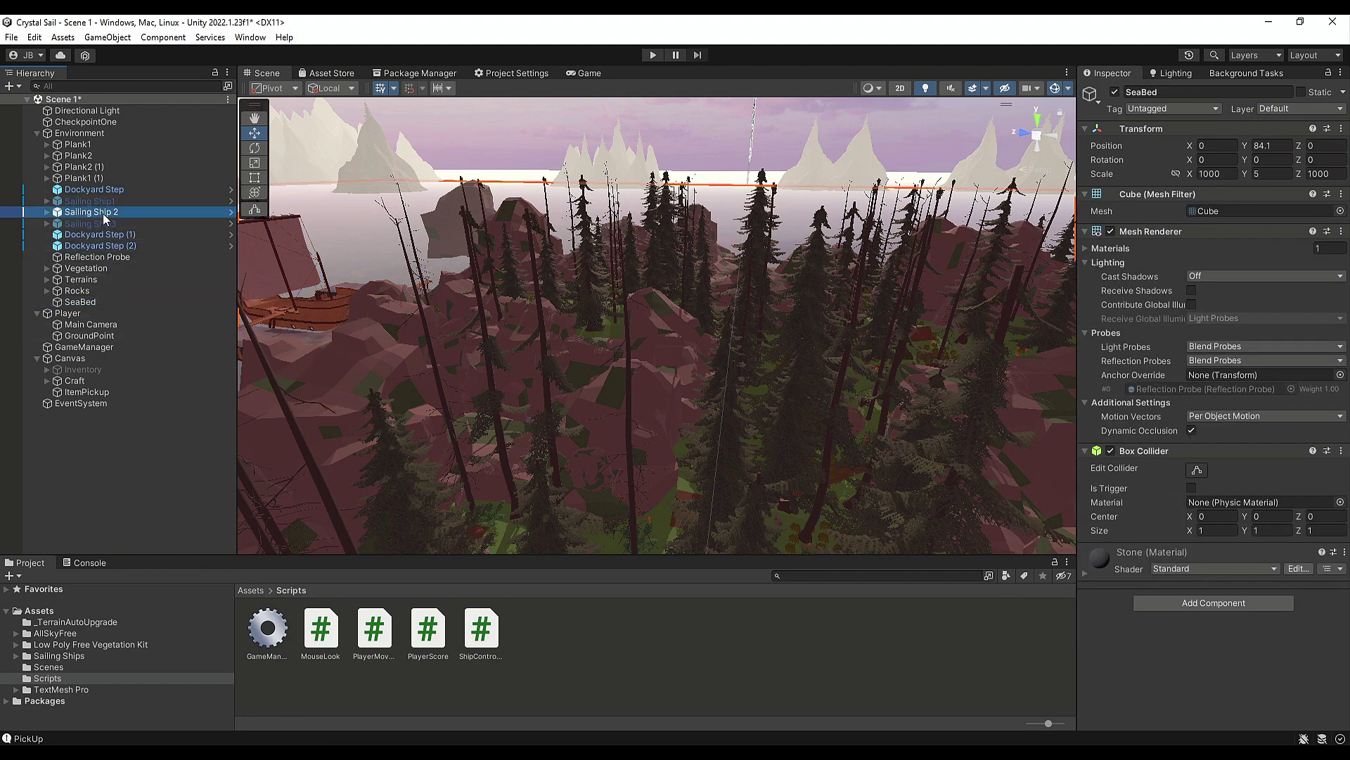
click(1114, 92)
right_drag(690, 338, 766, 343)
key(w)
key(a)
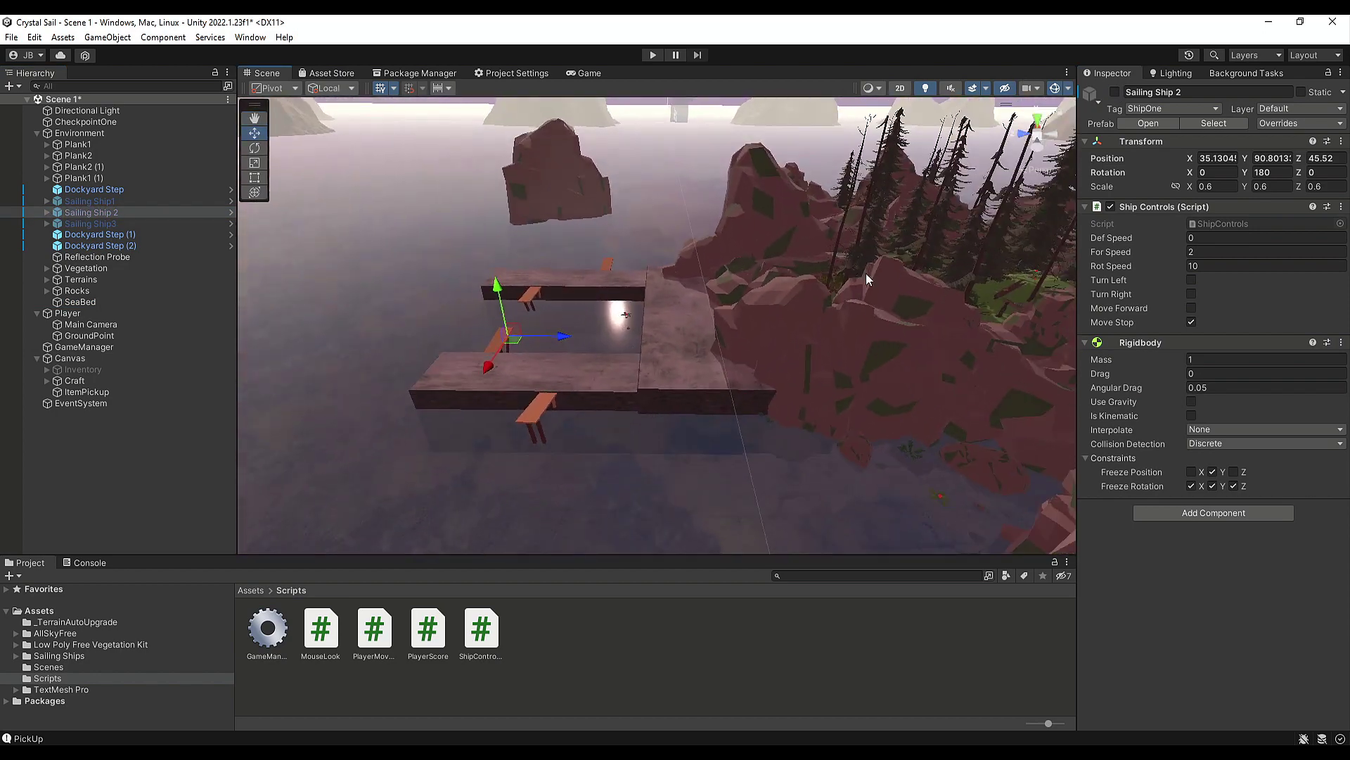
click(1114, 93)
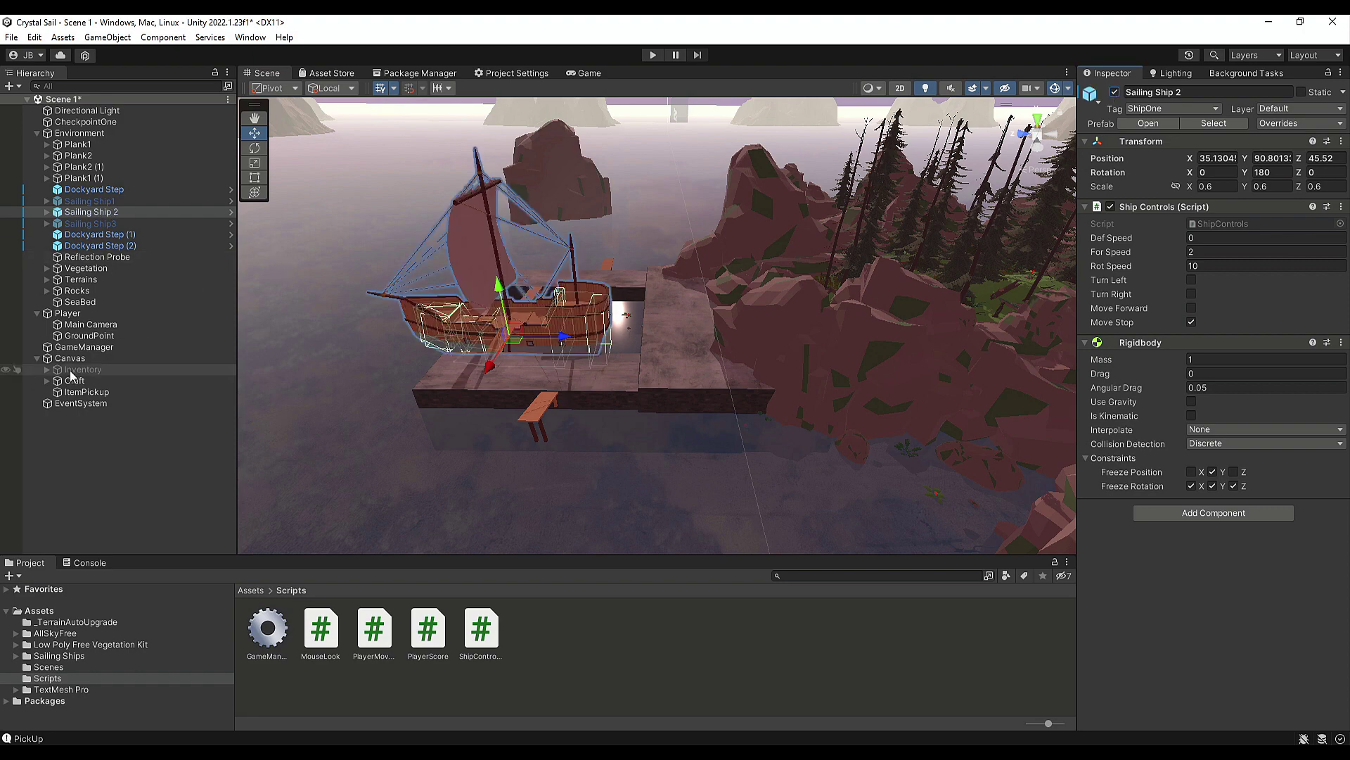
Inspect the Vegetation and Terrains groups and the Water 2 surface around the dock and island.
click(85, 270)
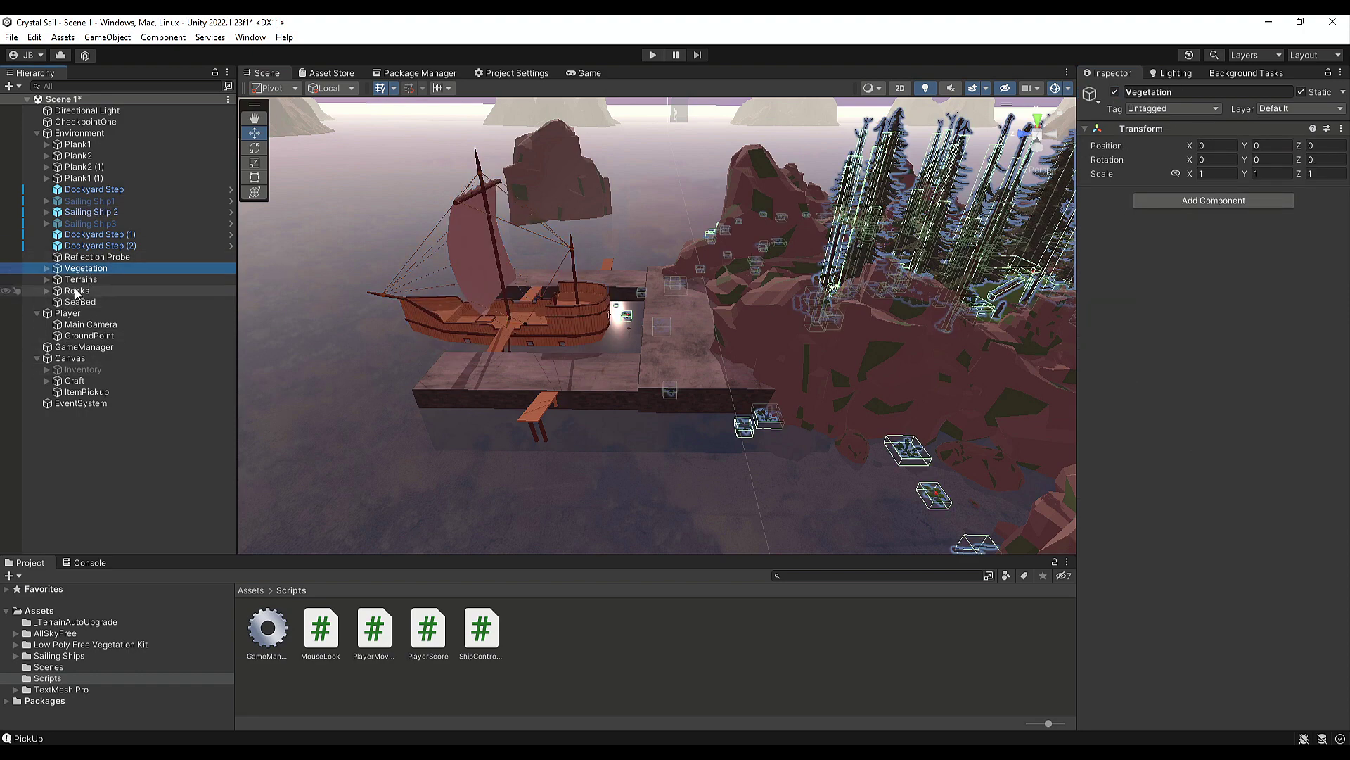
click(84, 280)
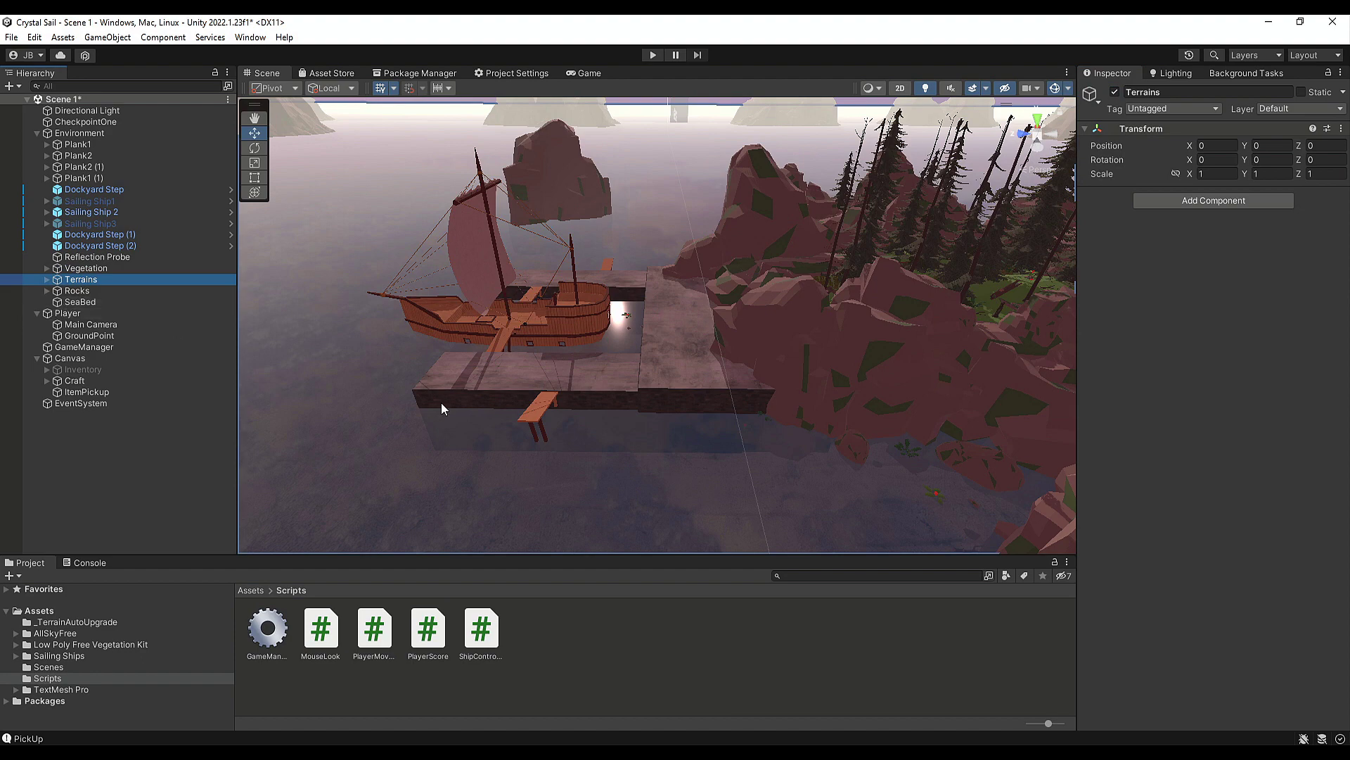
right_drag(538, 345, 527, 416)
click(529, 420)
right_drag(726, 379, 914, 182)
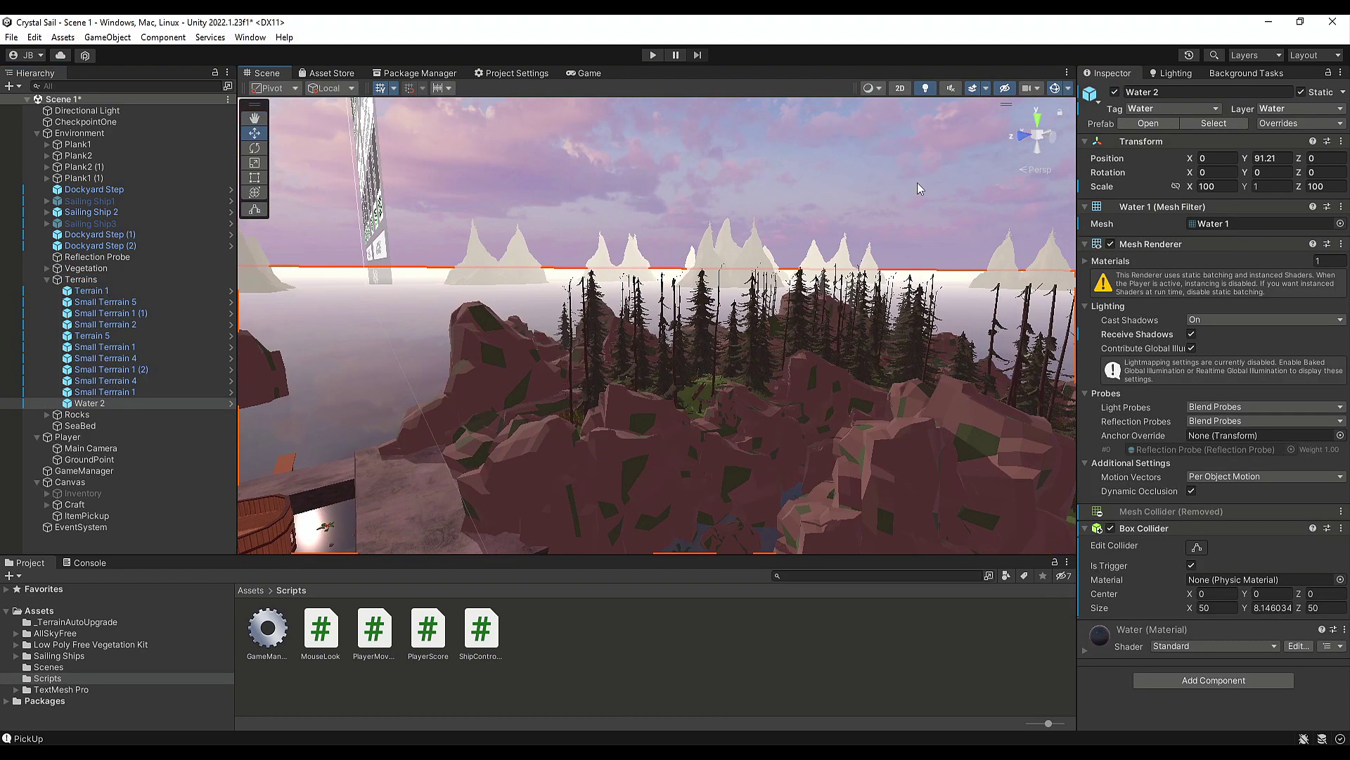
right_drag(906, 193, 361, 381)
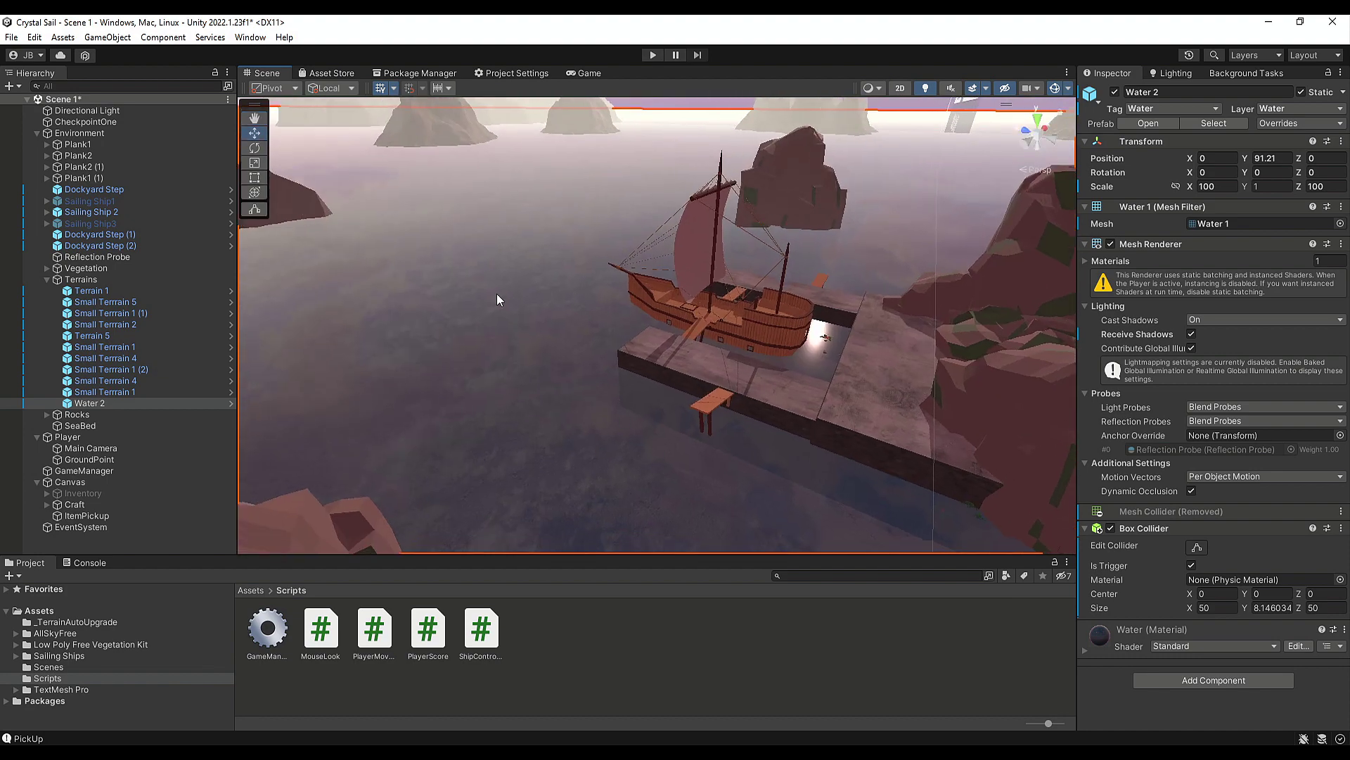
right_drag(664, 216, 610, 235)
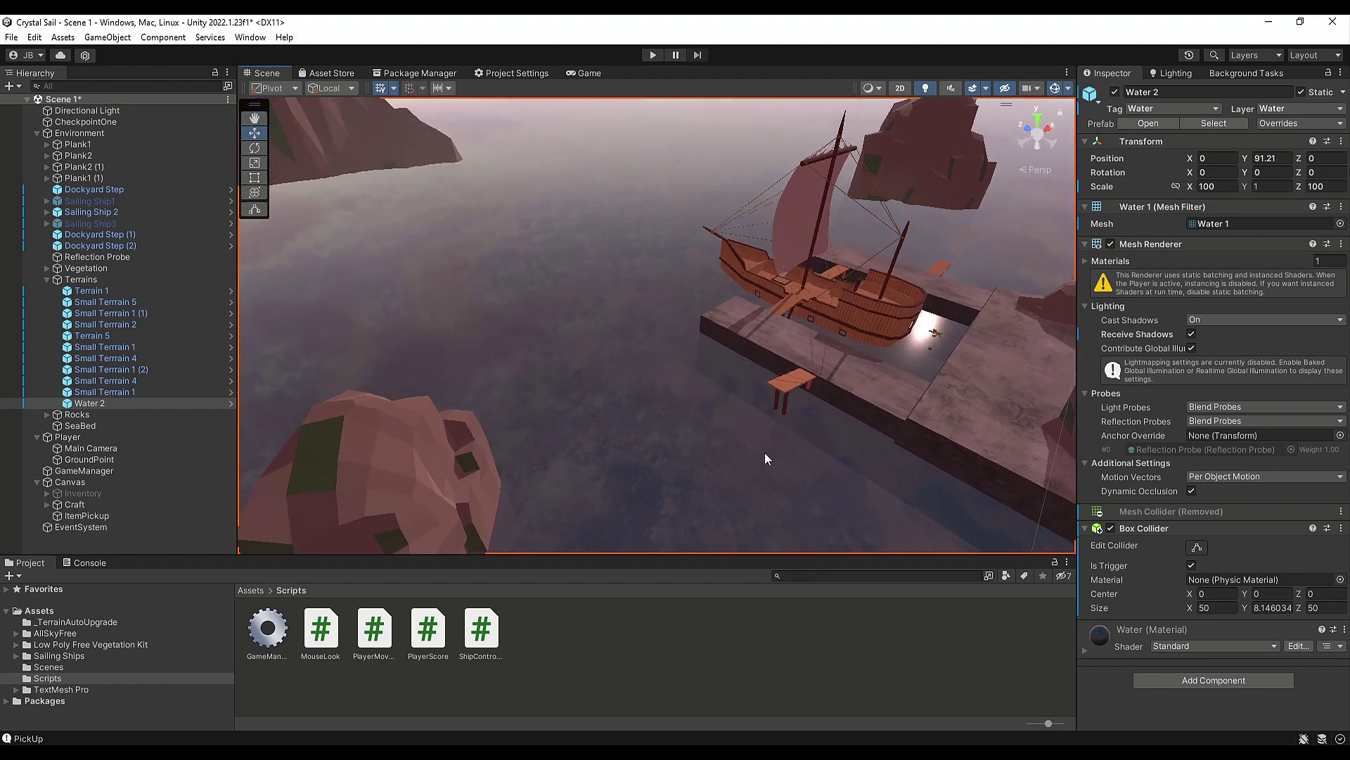
right_drag(638, 437, 685, 443)
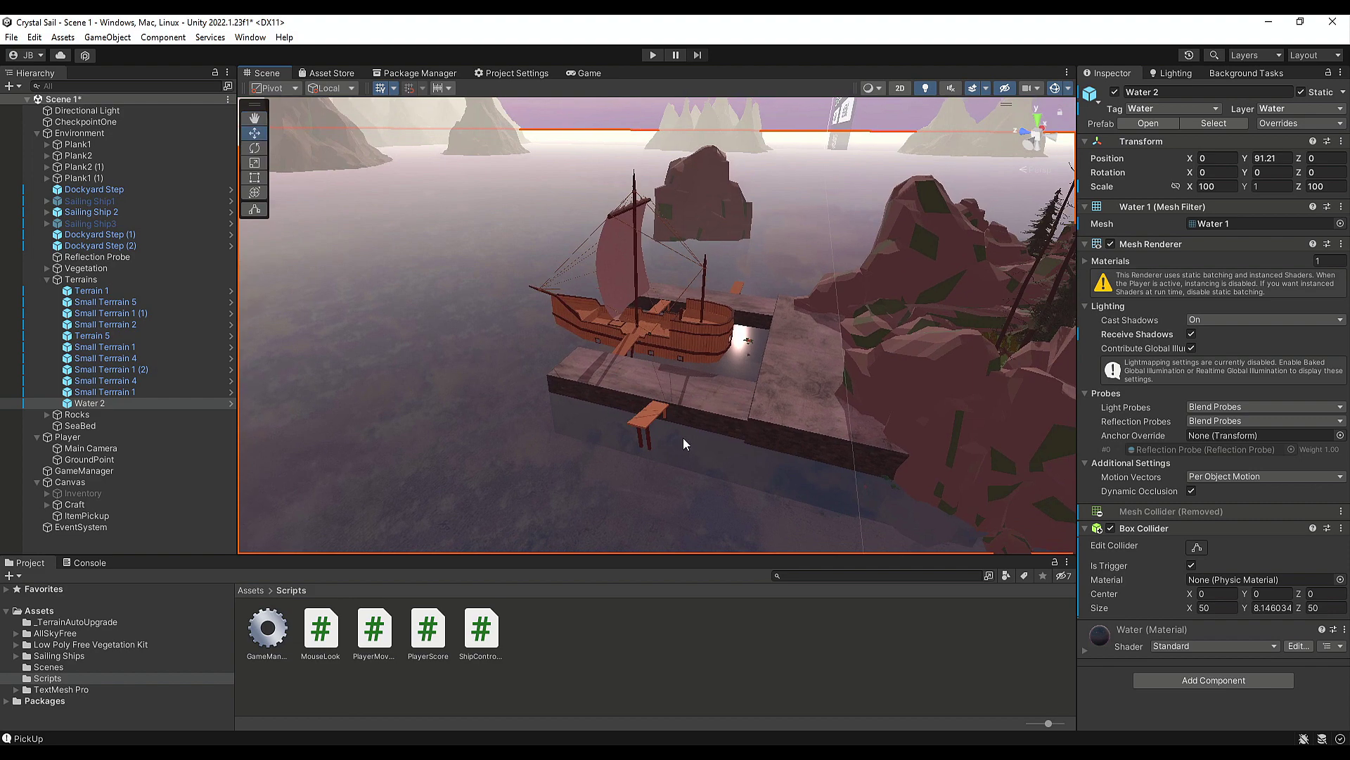
right_drag(601, 483, 315, 211)
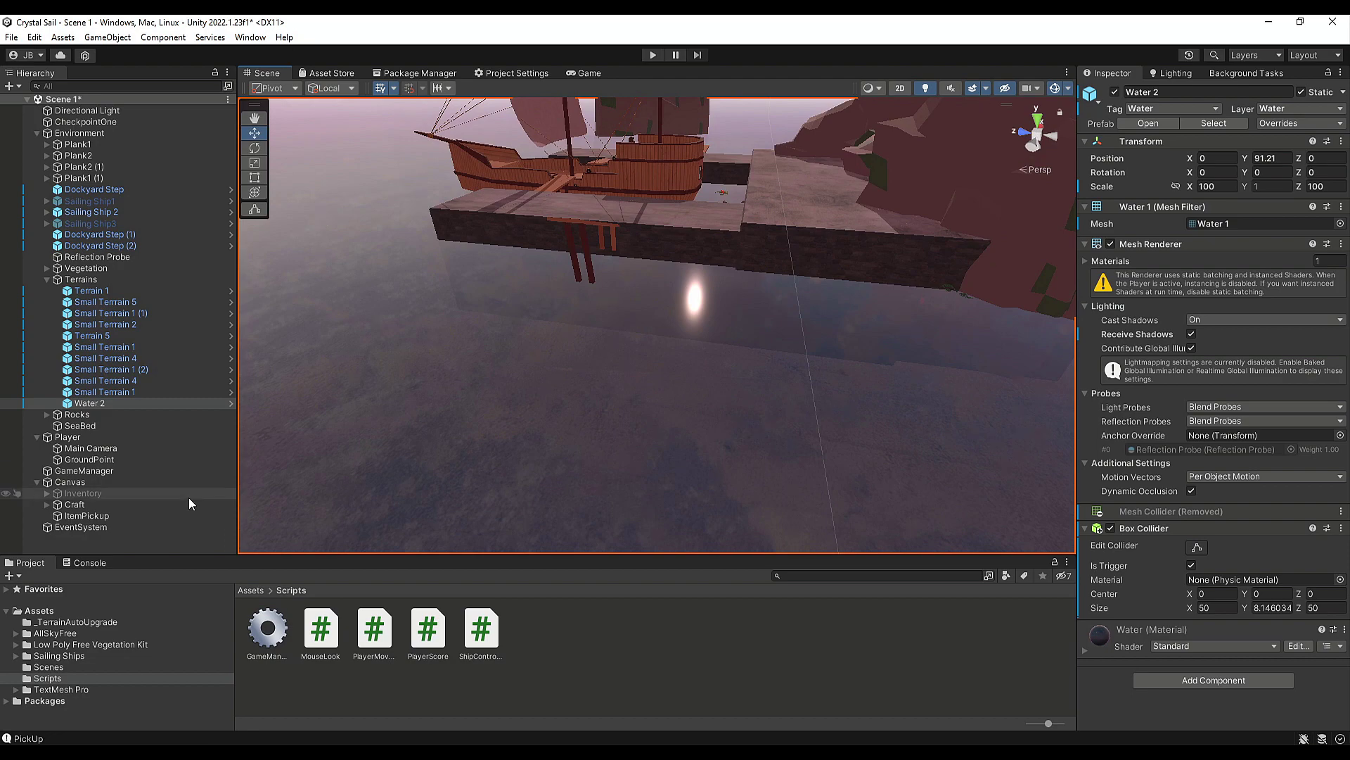
Play-test walking along the dock, over the rocks and into the forest, and stop the game.
click(652, 55)
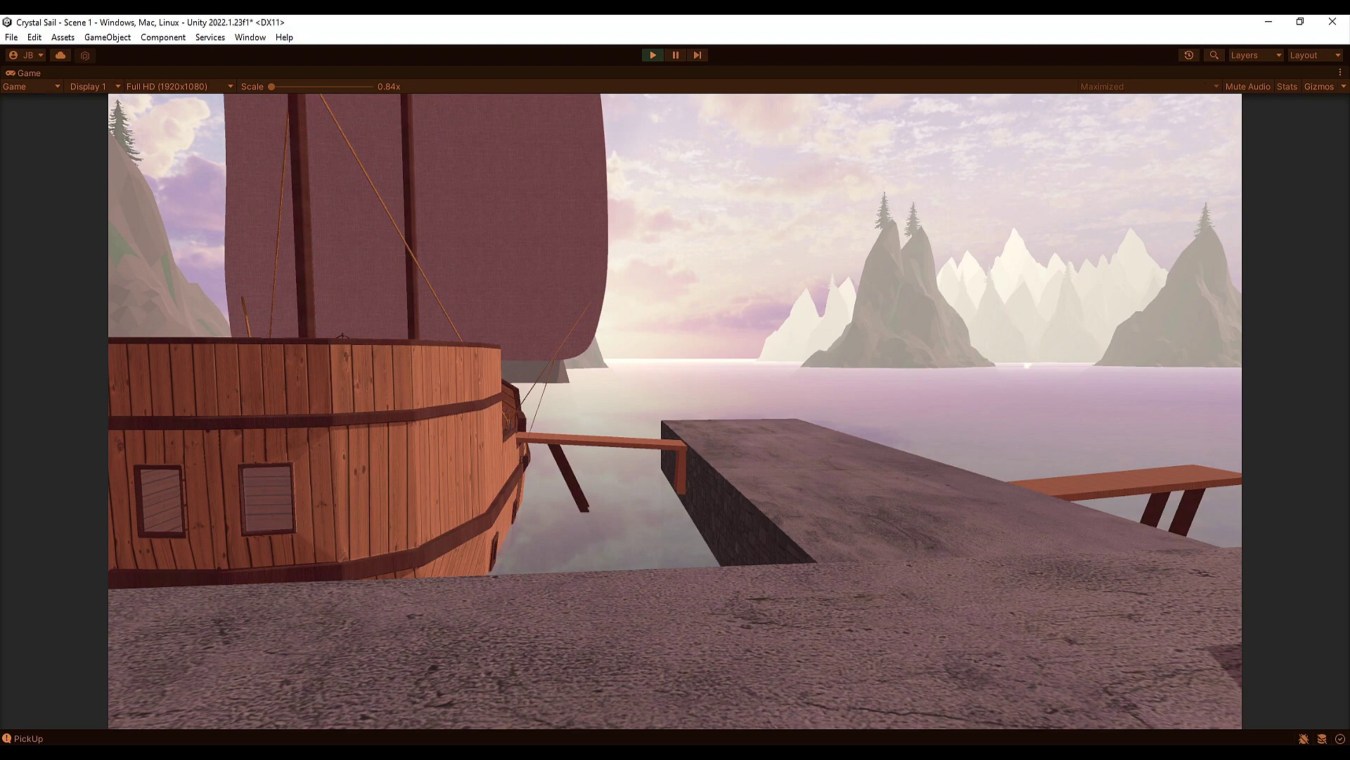
key(d)
key(w)
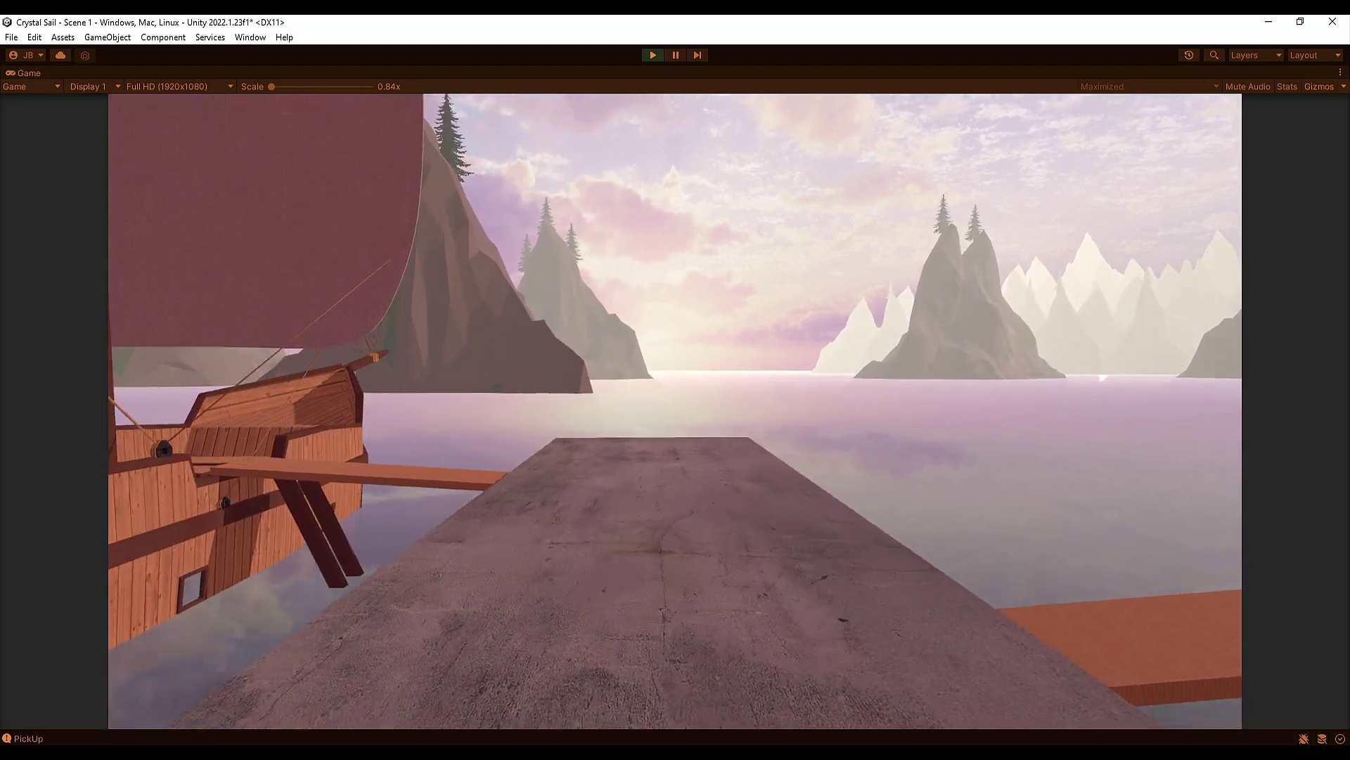
key(w)
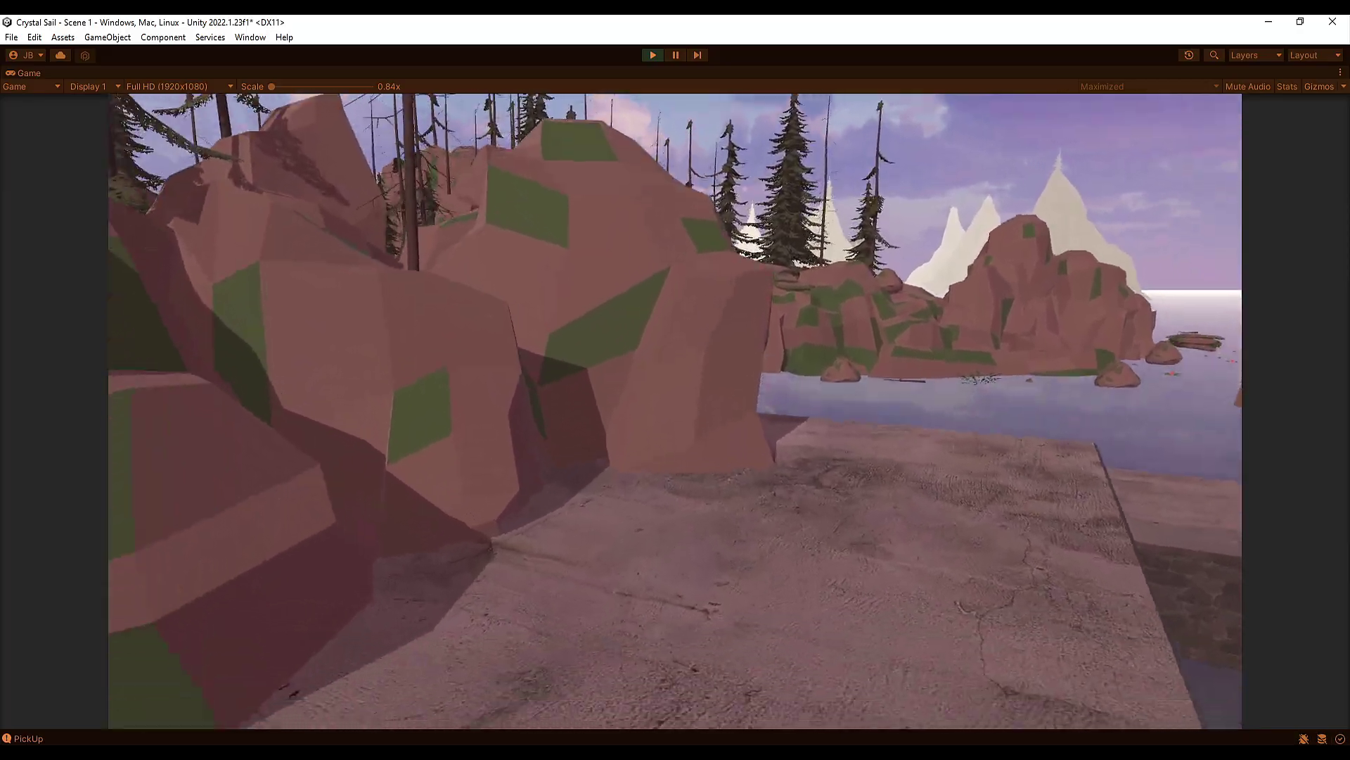
key(w)
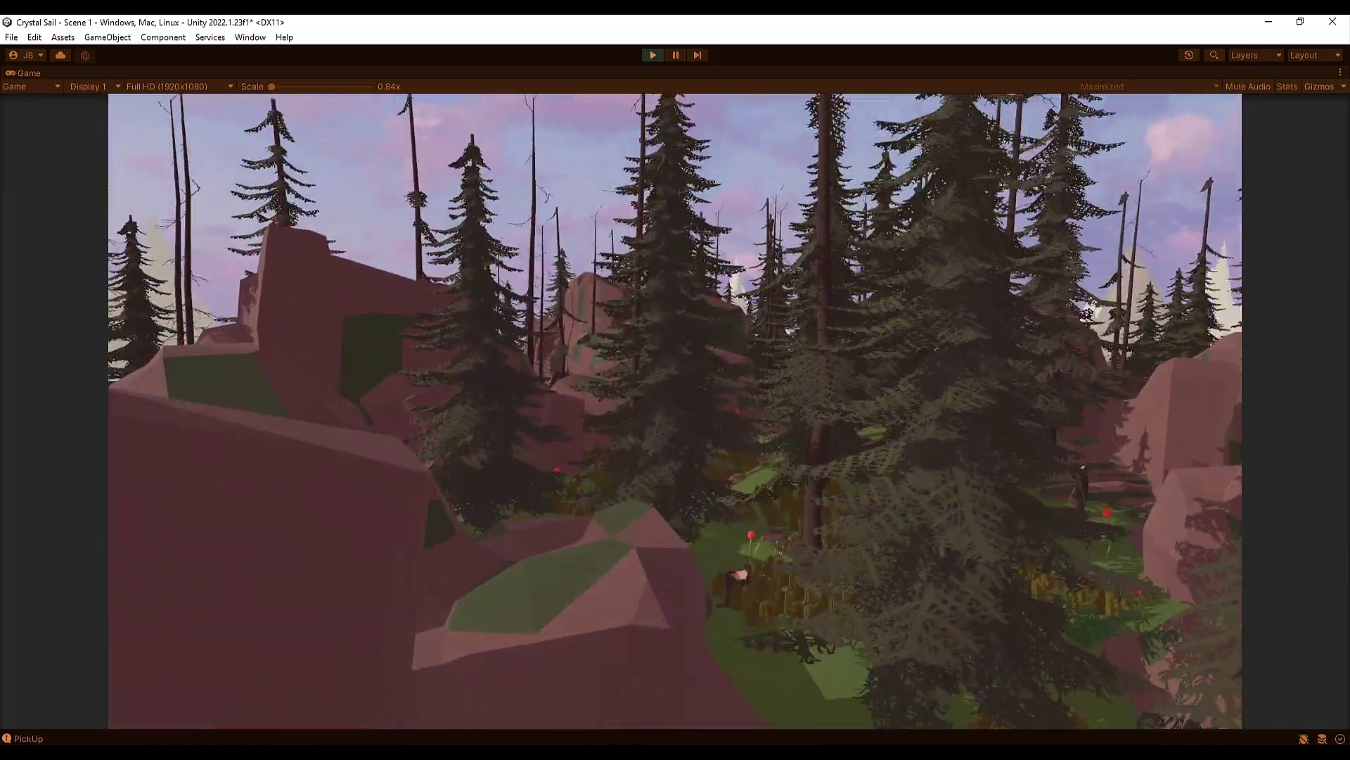
key(w)
key(w)
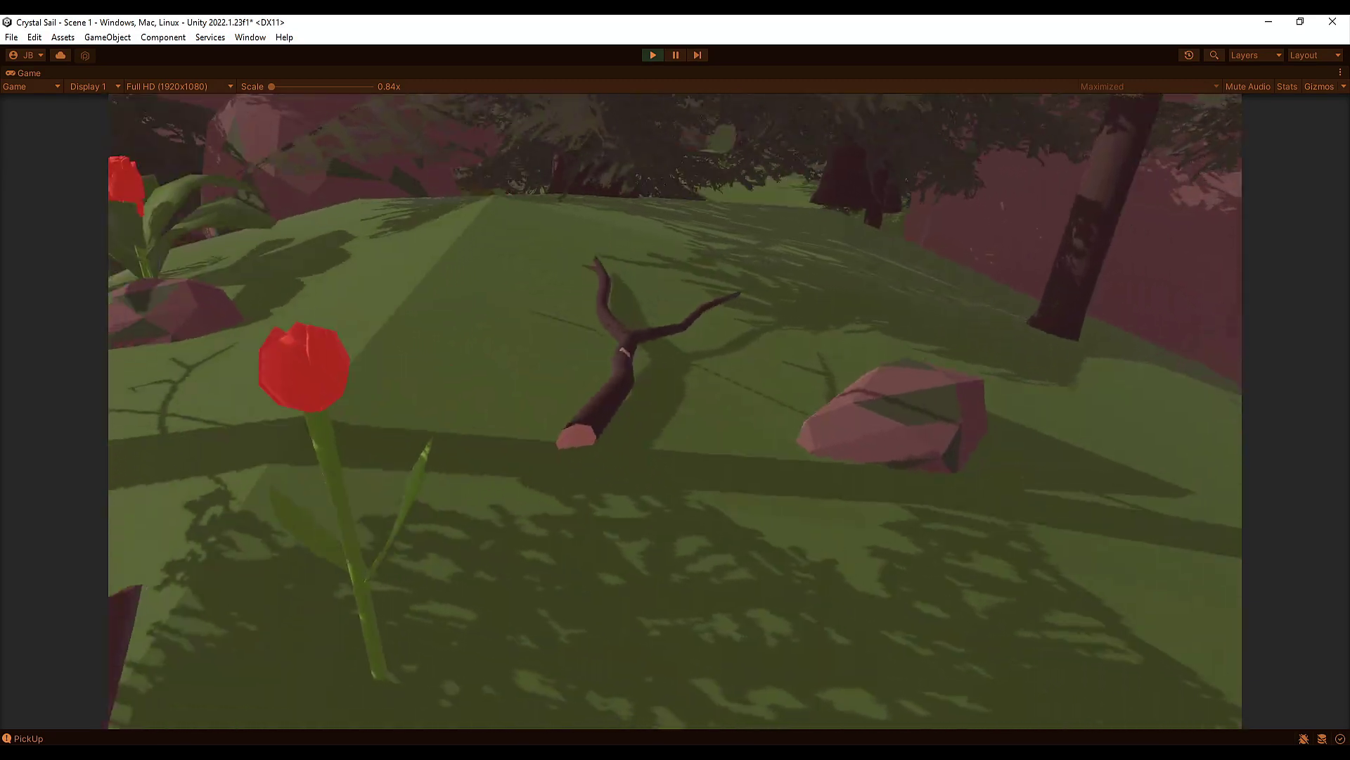
key(w)
key(Escape)
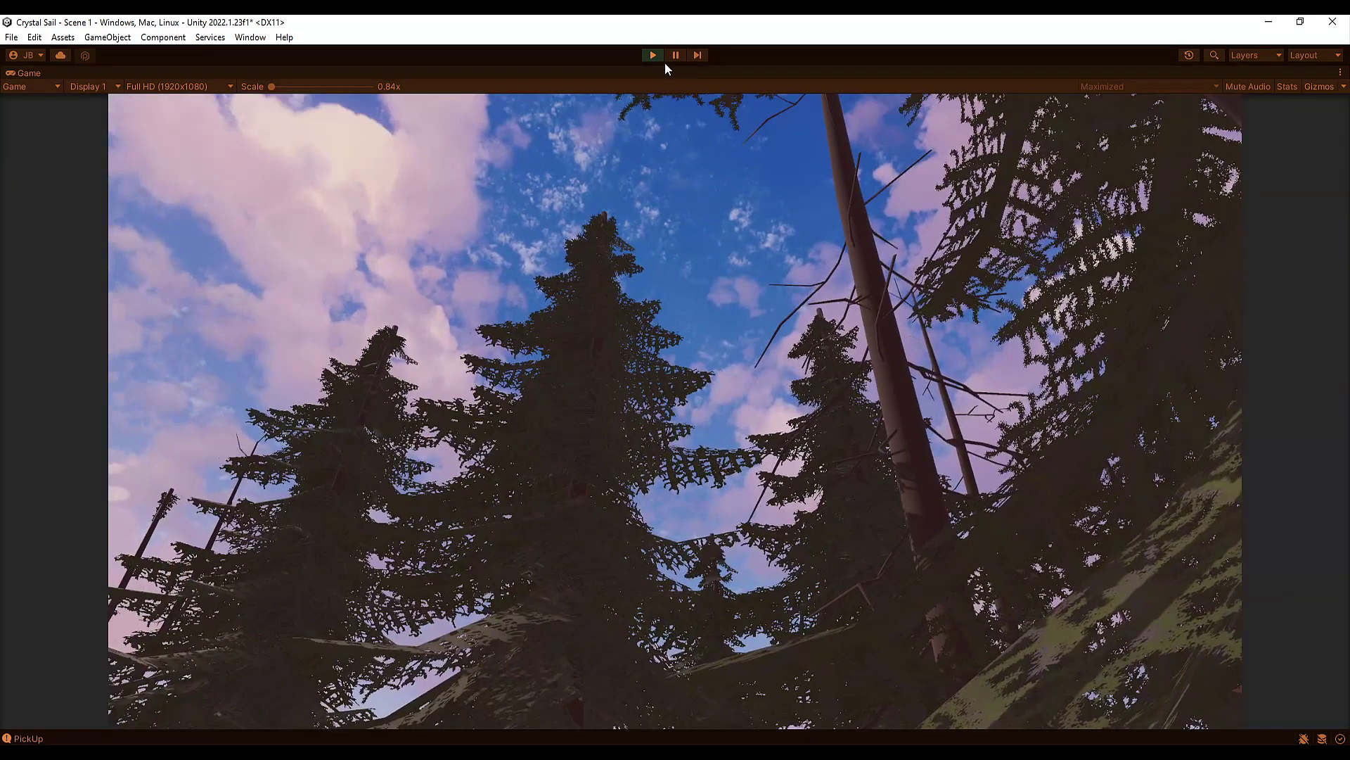
click(655, 54)
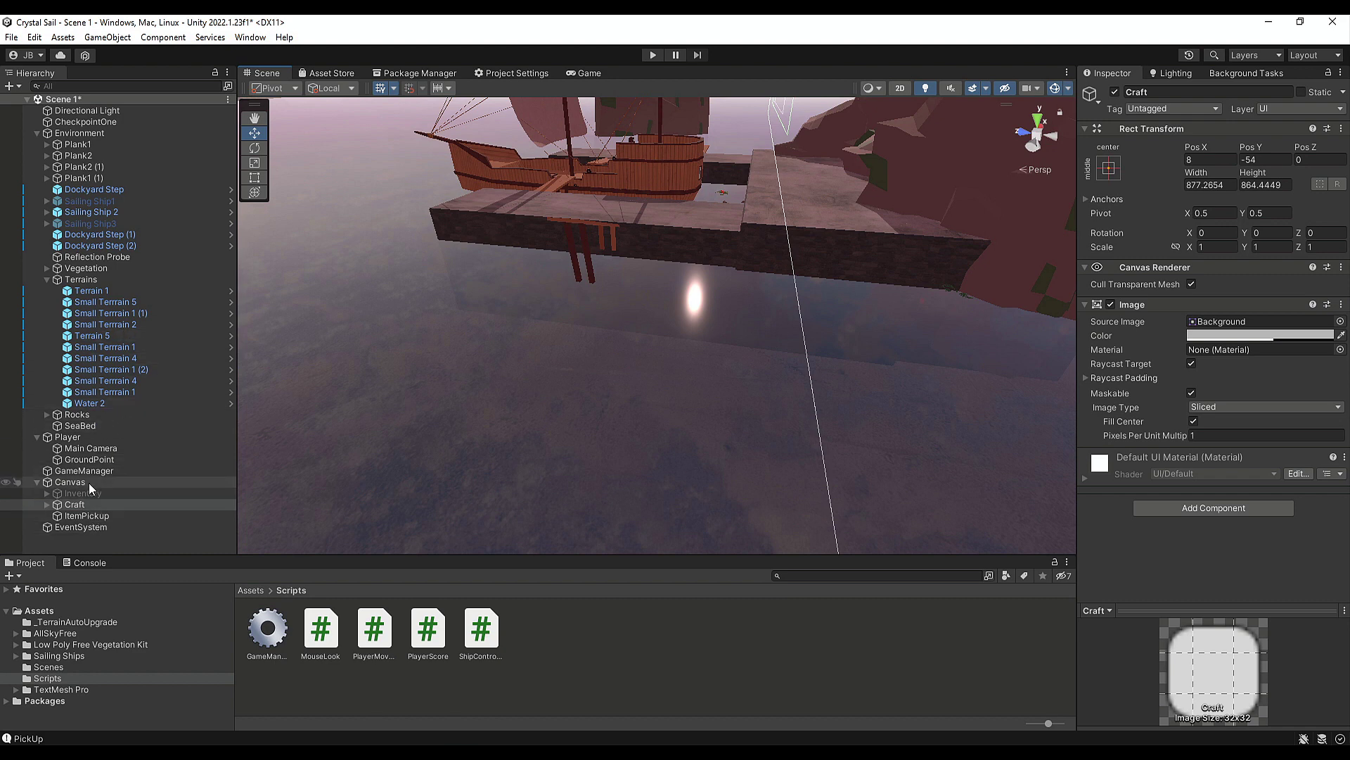
Open the Low Poly Free Vegetation Kit's Vegetation prefabs folder and inspect the Branch 2 prefab.
click(246, 591)
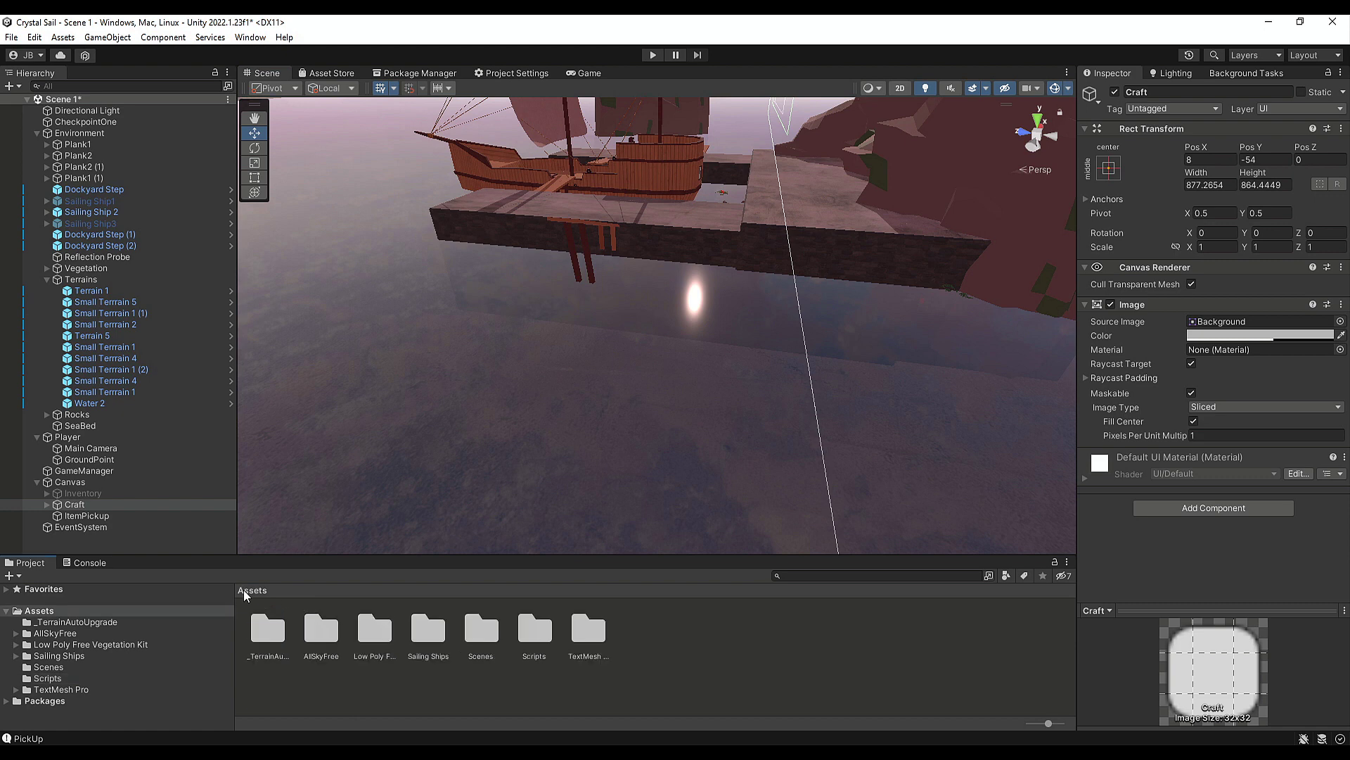
double_click(374, 629)
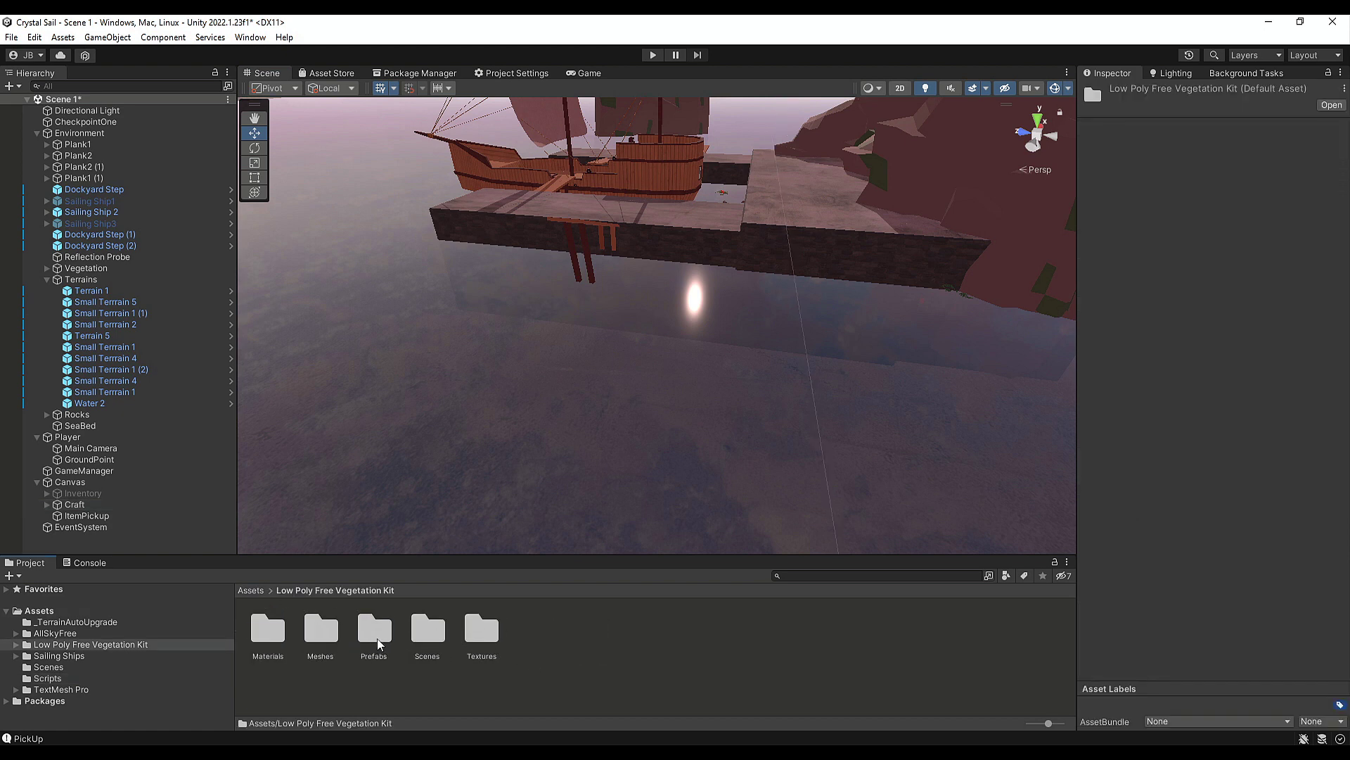
double_click(373, 633)
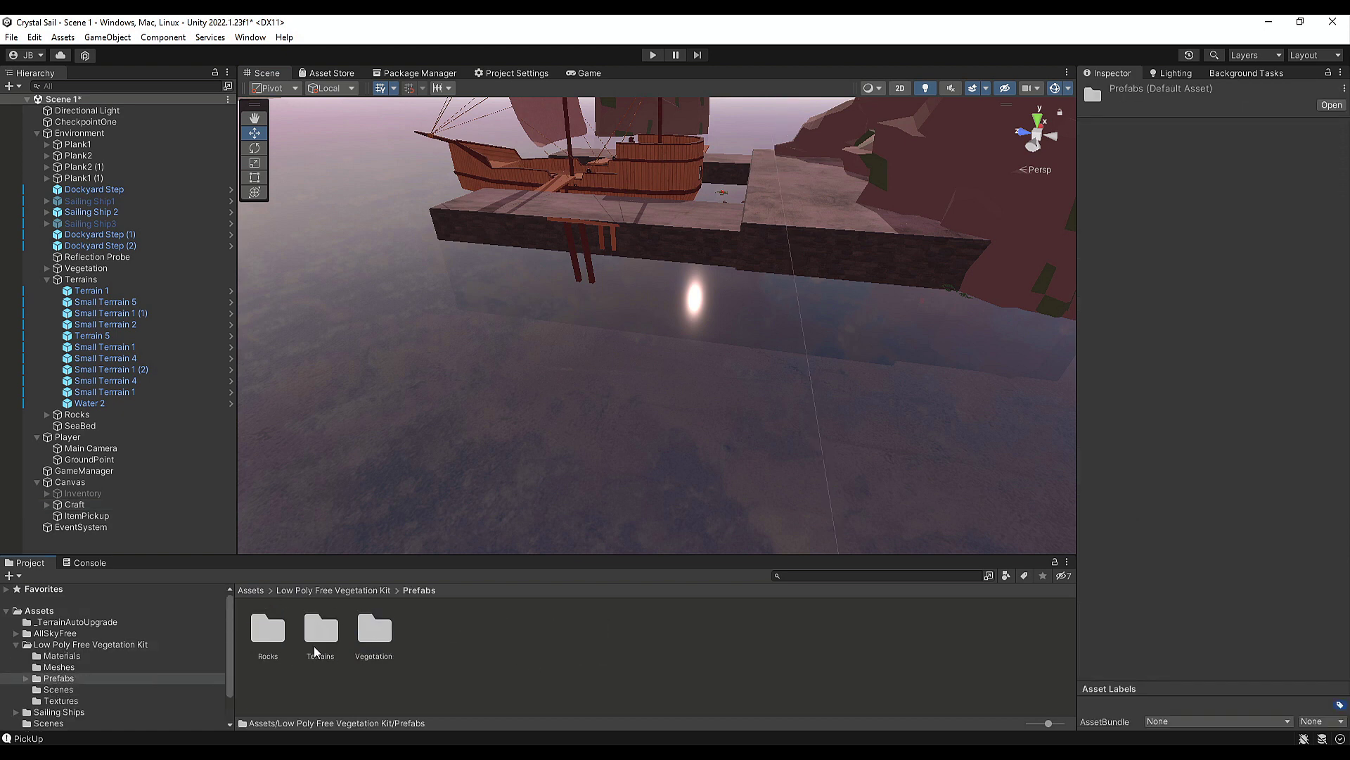
double_click(373, 636)
click(376, 638)
click(322, 633)
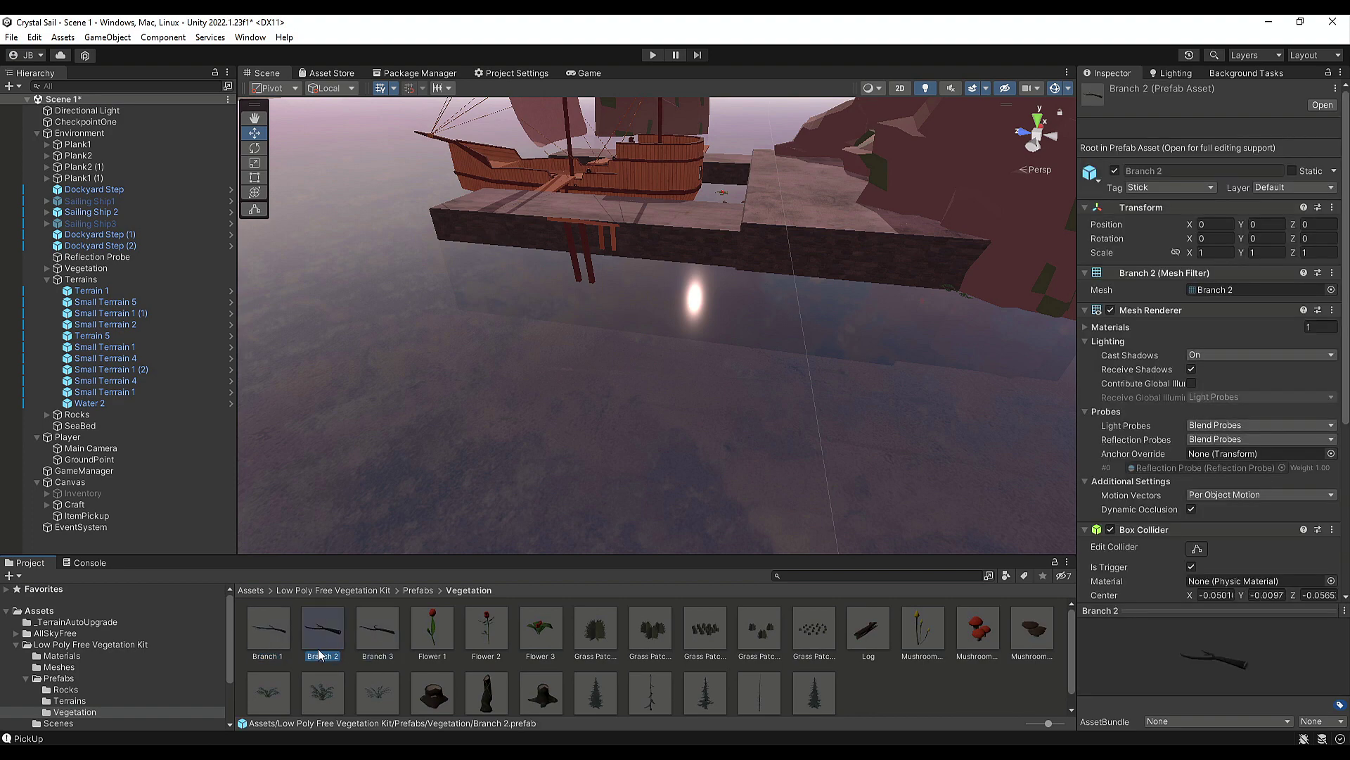
Inspect the collider and rigidbody components of Branch 1 and look through the remaining branch and flower prefabs.
click(283, 644)
scroll(1280, 361, down, 3)
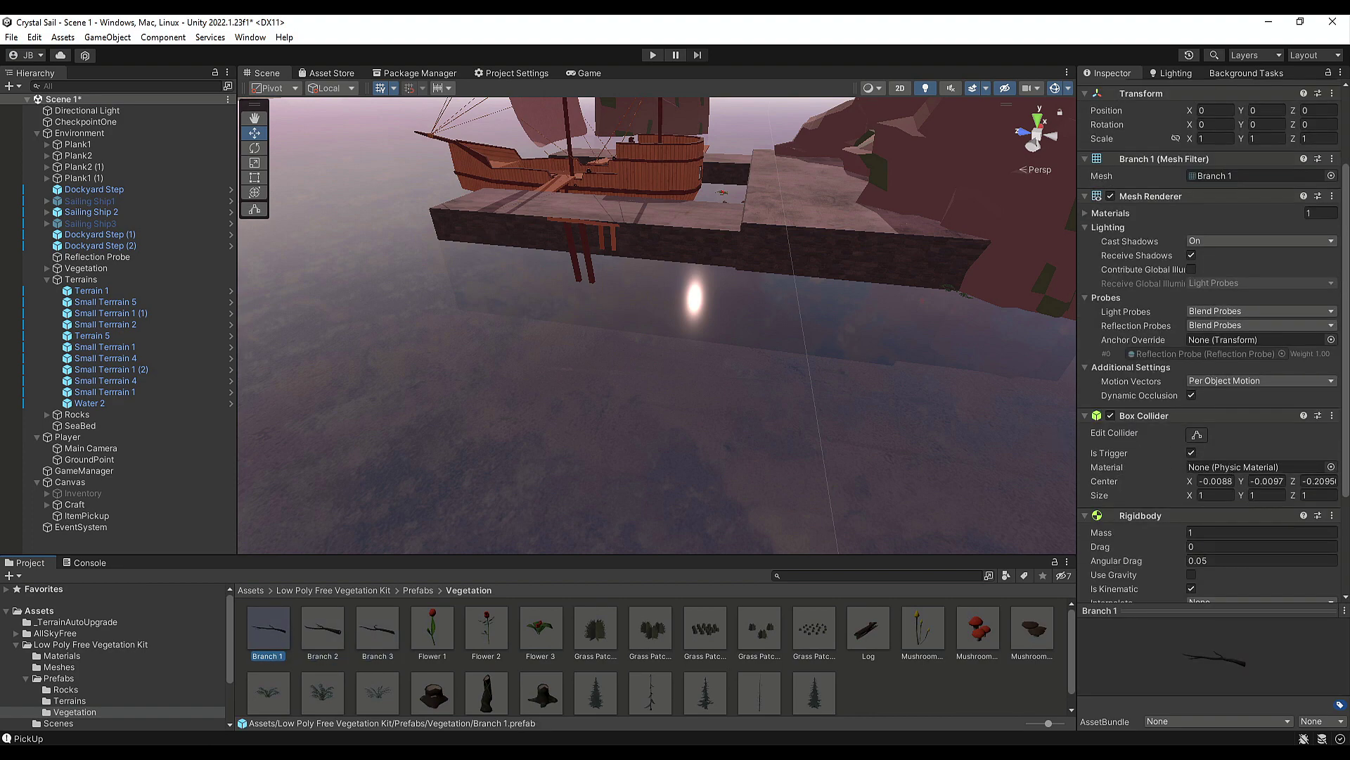
scroll(1280, 360, up, 3)
scroll(1173, 394, down, 3)
click(344, 644)
click(431, 628)
click(541, 628)
click(515, 644)
click(486, 628)
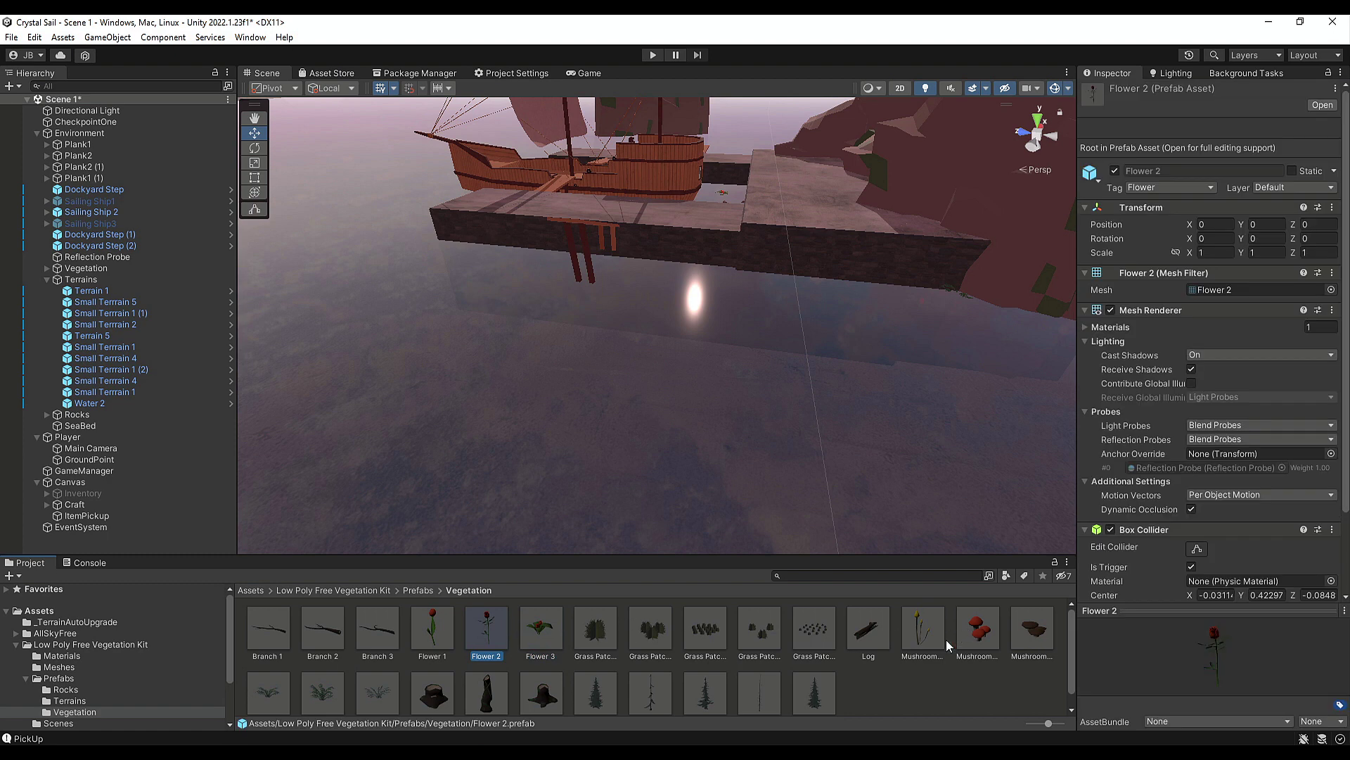
Inspect the Log, Mushroom 2 and Plant 2 prefabs in the Vegetation folder.
click(869, 633)
click(980, 636)
scroll(754, 689, down, 1)
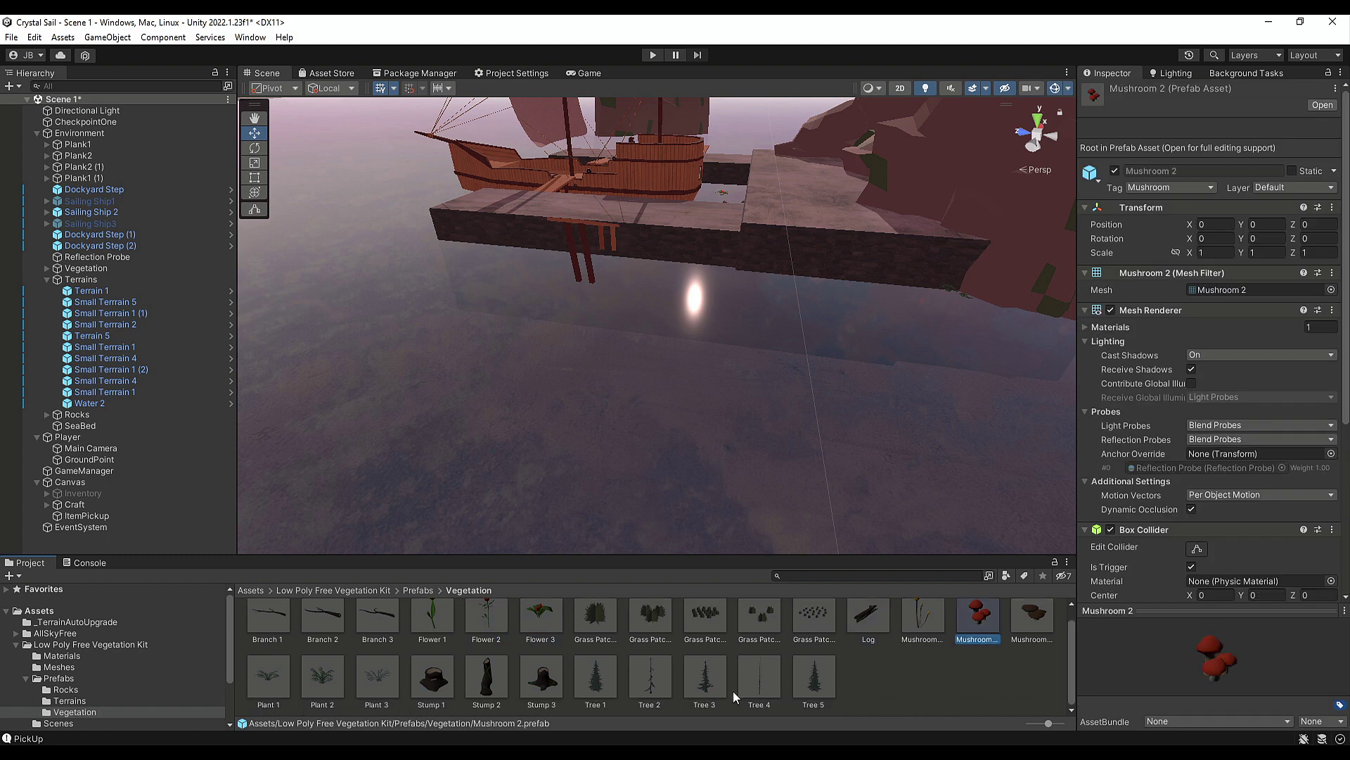
click(318, 679)
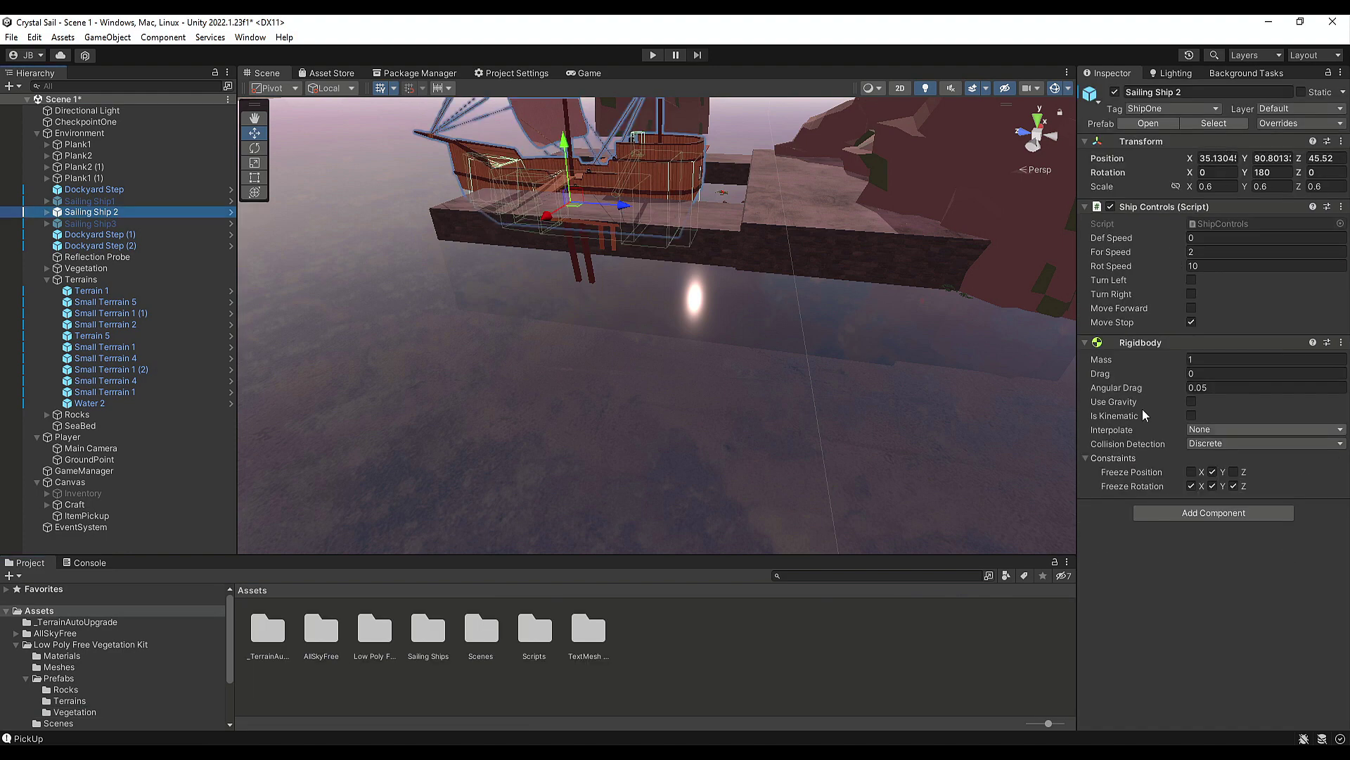
Focus on Sailing Ship 2 and examine its stern, deck and colliders from several angles.
right_drag(563, 295, 460, 296)
key(f)
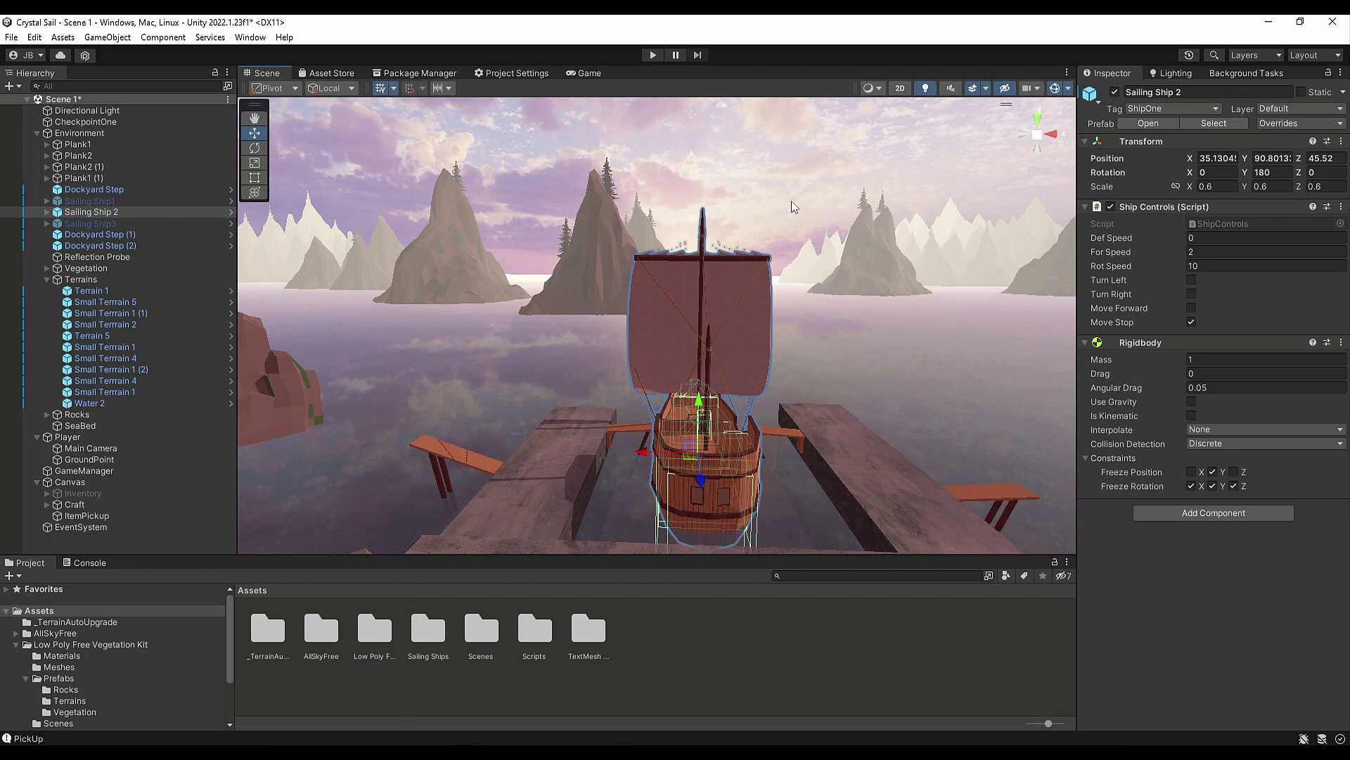
alt+drag(731, 345, 648, 302)
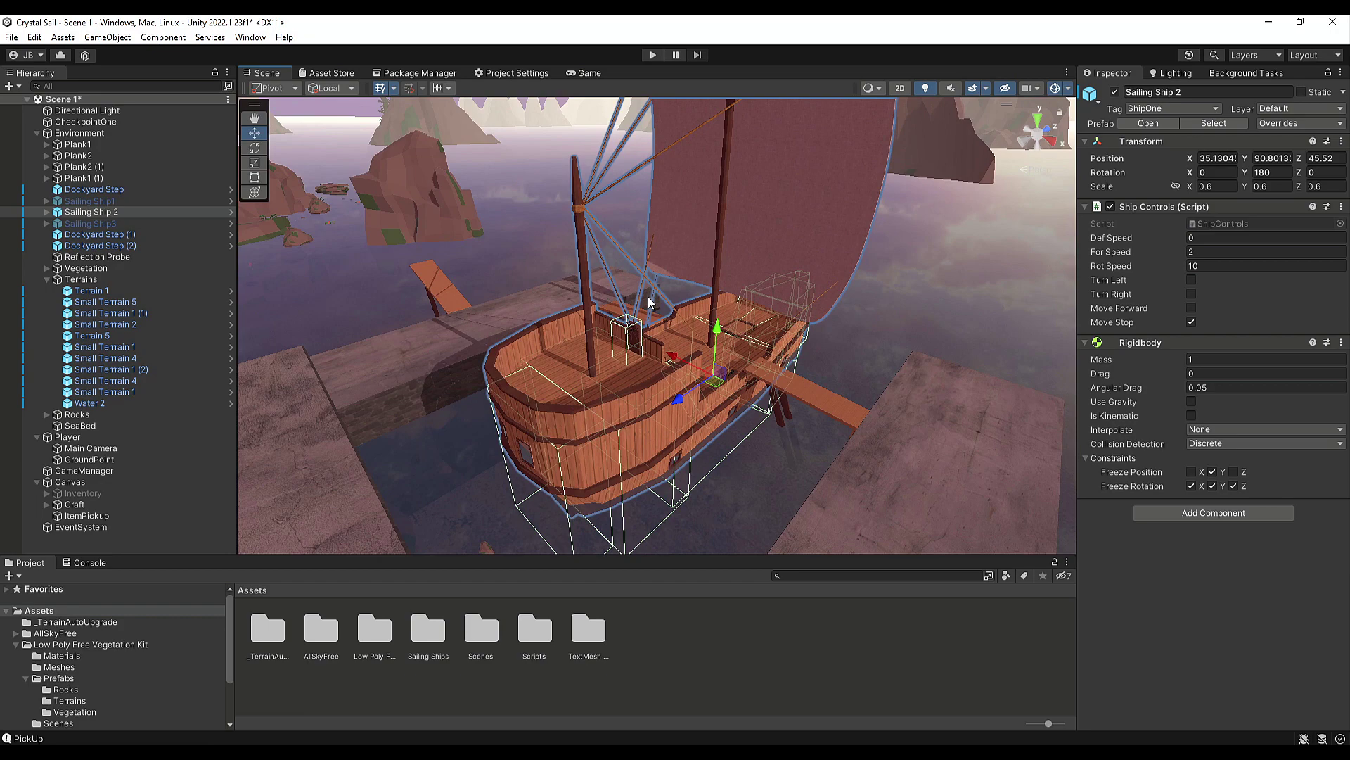
alt+drag(610, 251, 470, 463)
alt+drag(484, 469, 611, 450)
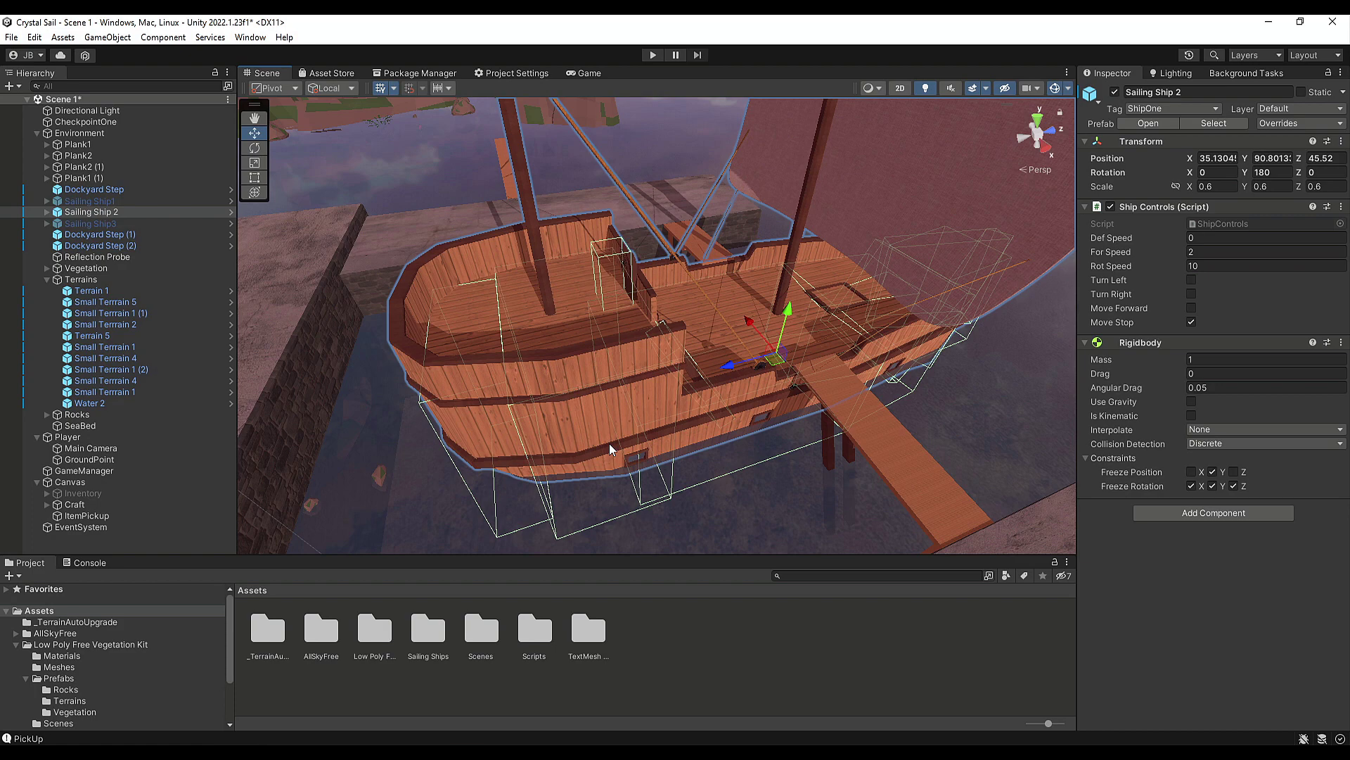
right_drag(545, 273, 750, 310)
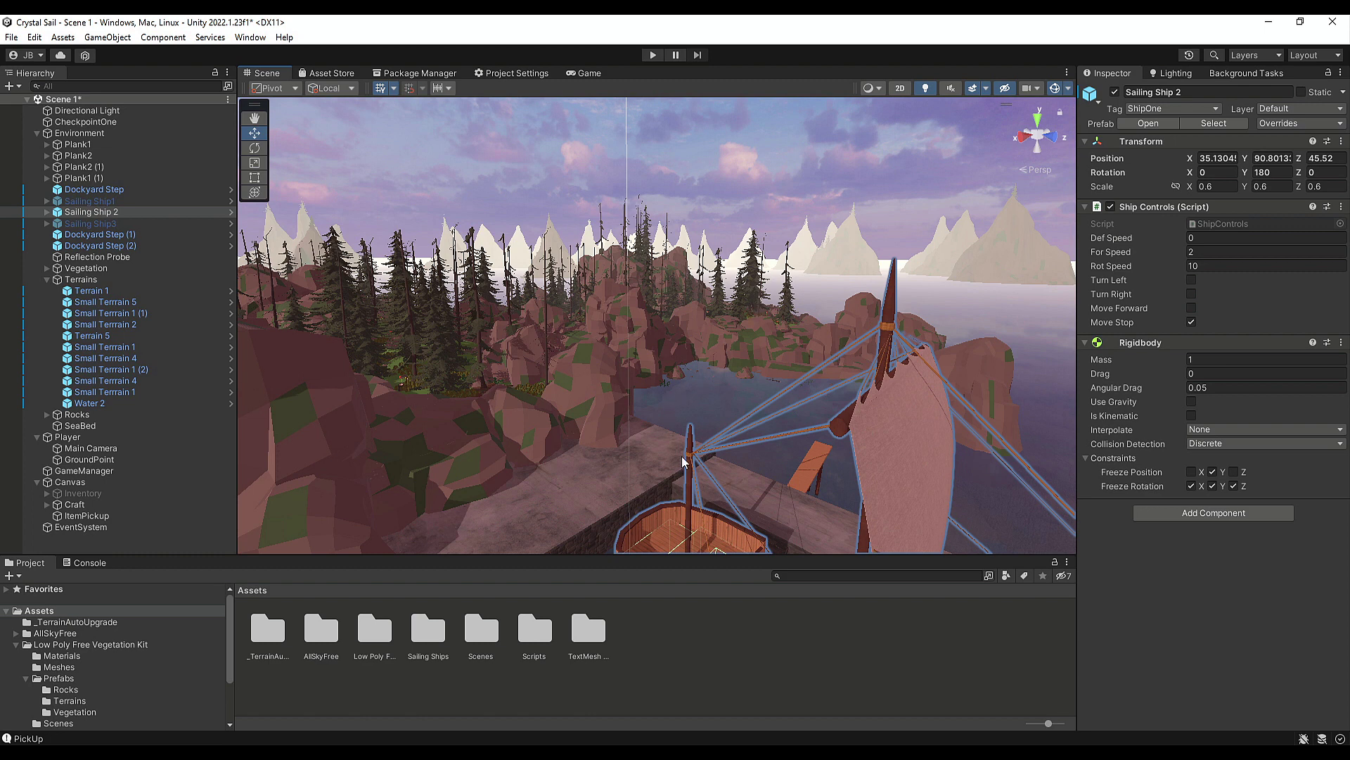
Look over the forested island, rocks and surrounding water from around Sailing Ship 2.
right_drag(675, 456, 534, 331)
key(s)
right_drag(647, 352, 180, 280)
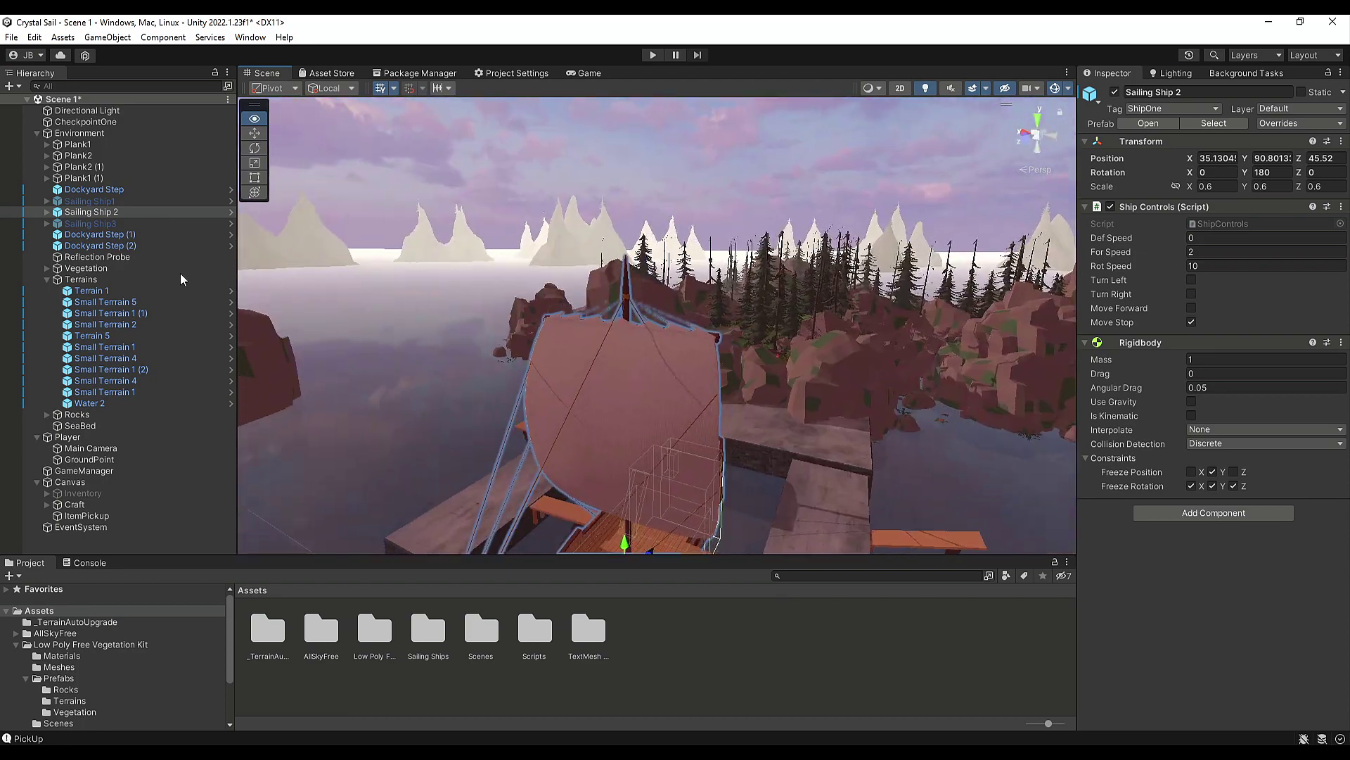
right_drag(687, 323, 971, 395)
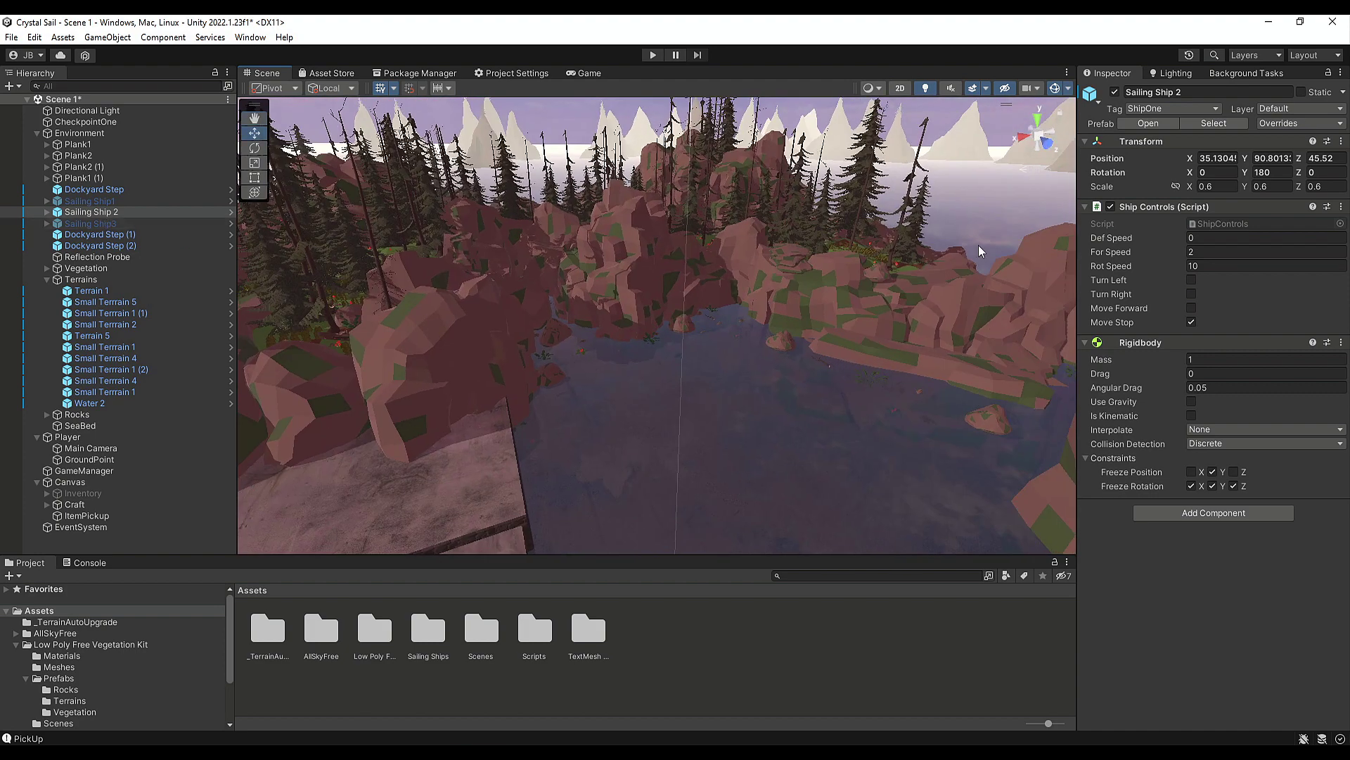
right_drag(889, 419, 645, 453)
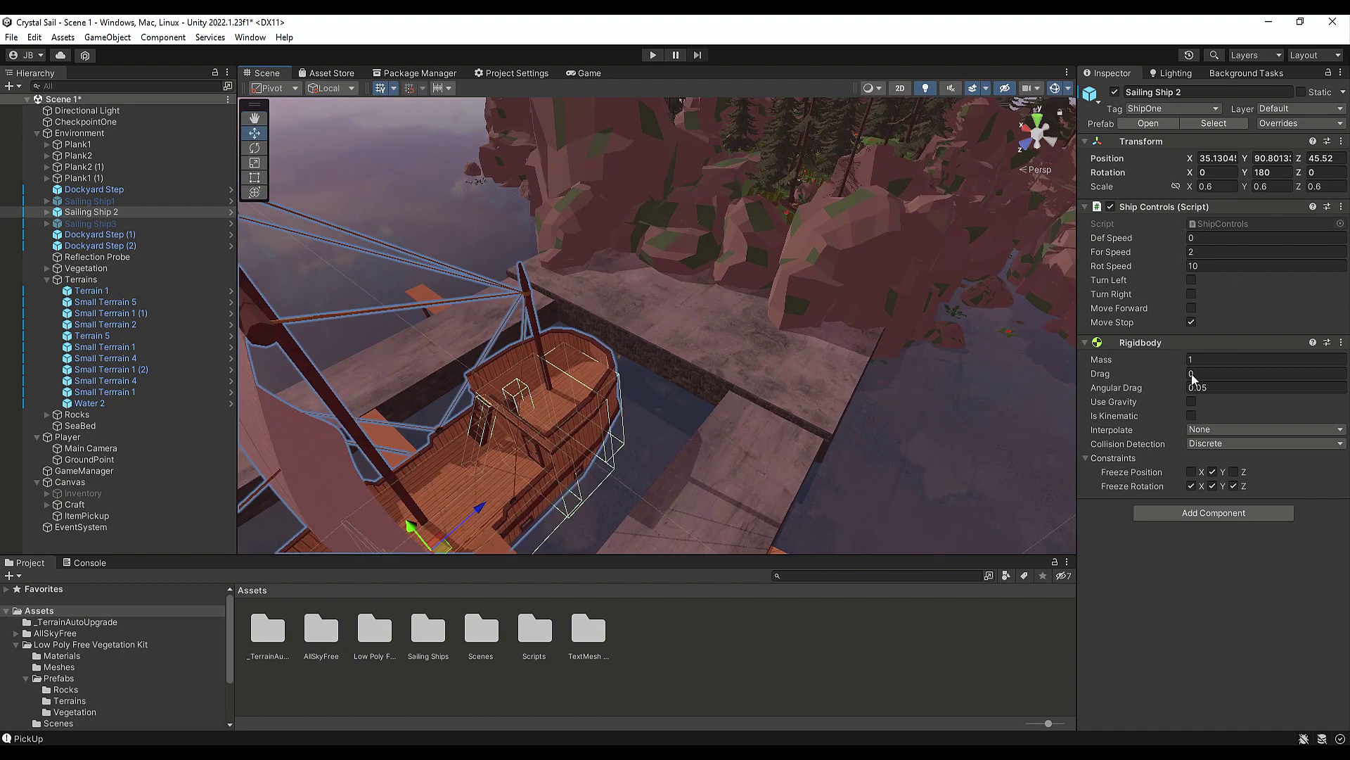
Examine Sailing Ship 2's deck and masts together with the adjoining docks and gangplanks.
right_drag(672, 425, 501, 423)
right_drag(823, 337, 1170, 457)
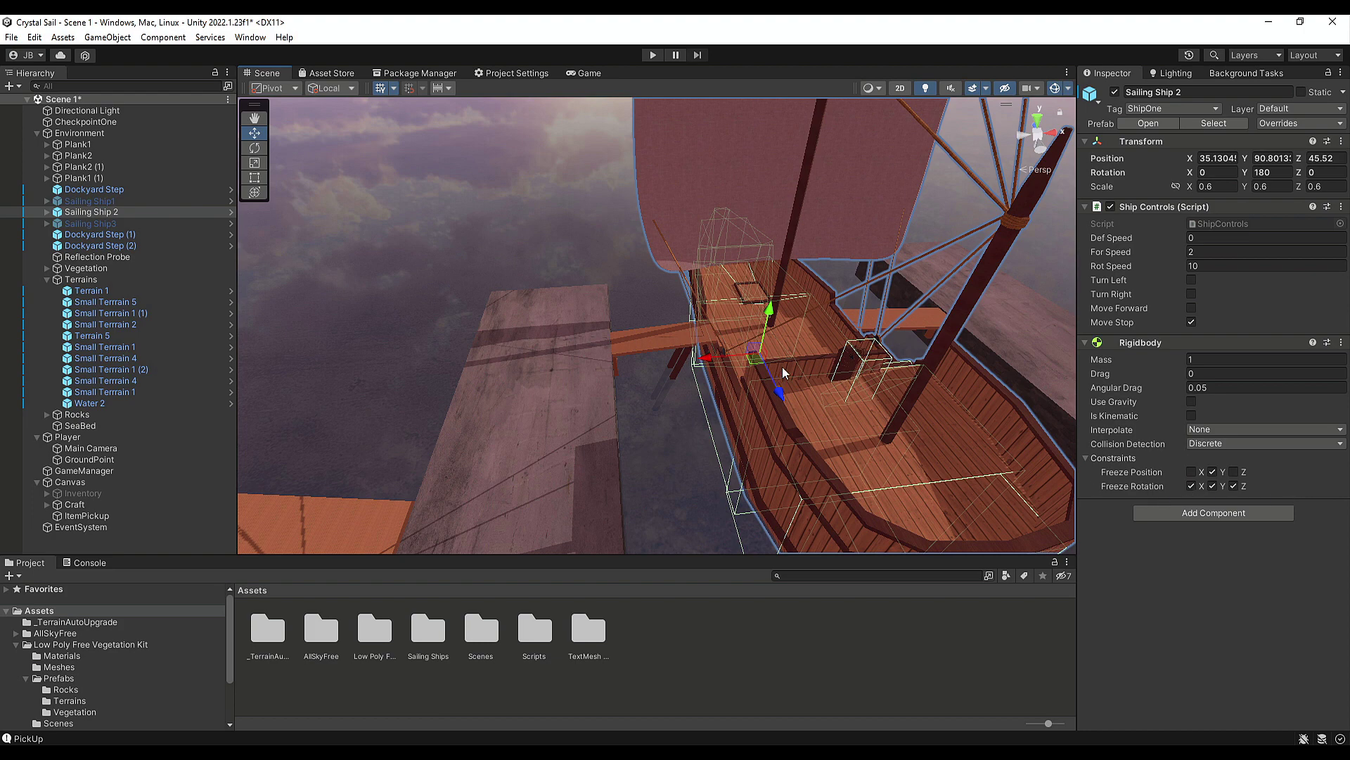
right_drag(927, 408, 1081, 365)
right_drag(593, 335, 630, 255)
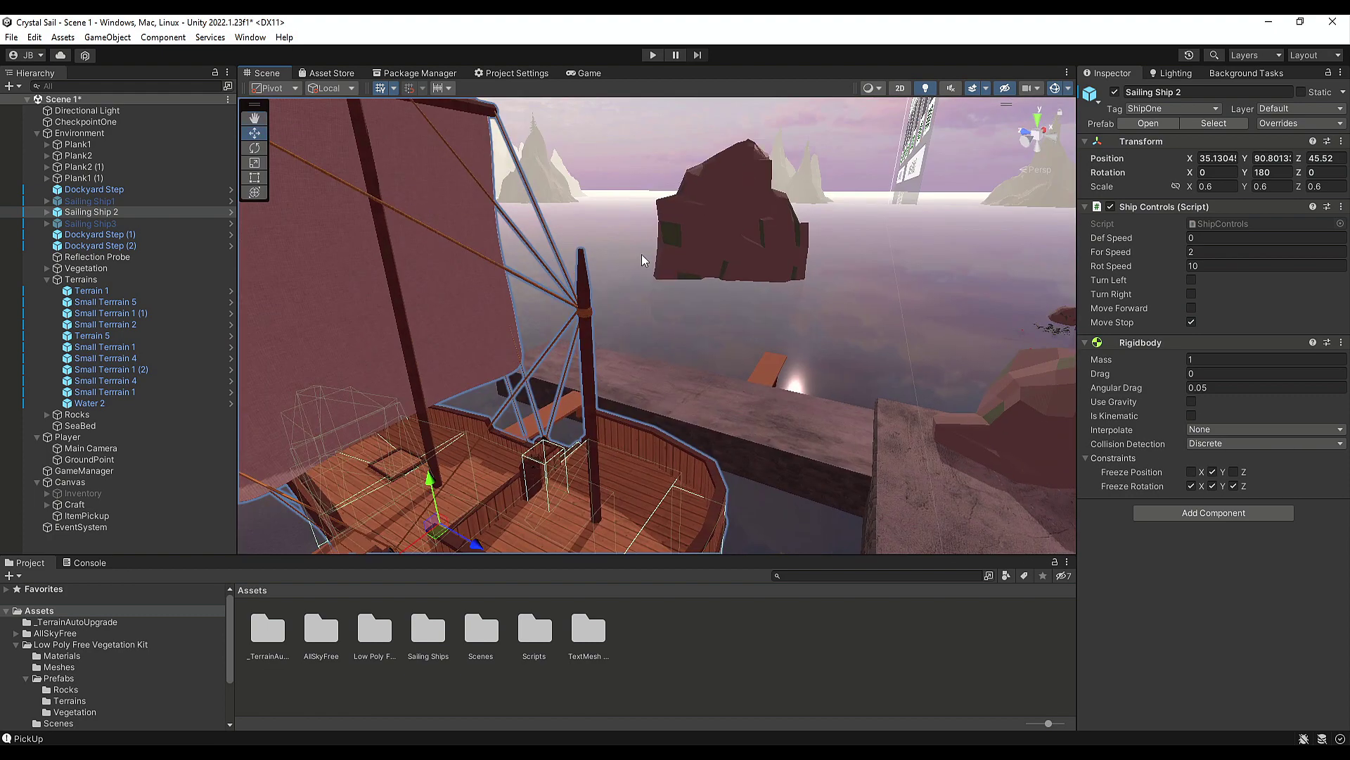
right_drag(684, 276, 428, 304)
Activate the Sailing Ship1 object and look across the docks and the nearby islands.
double_click(90, 201)
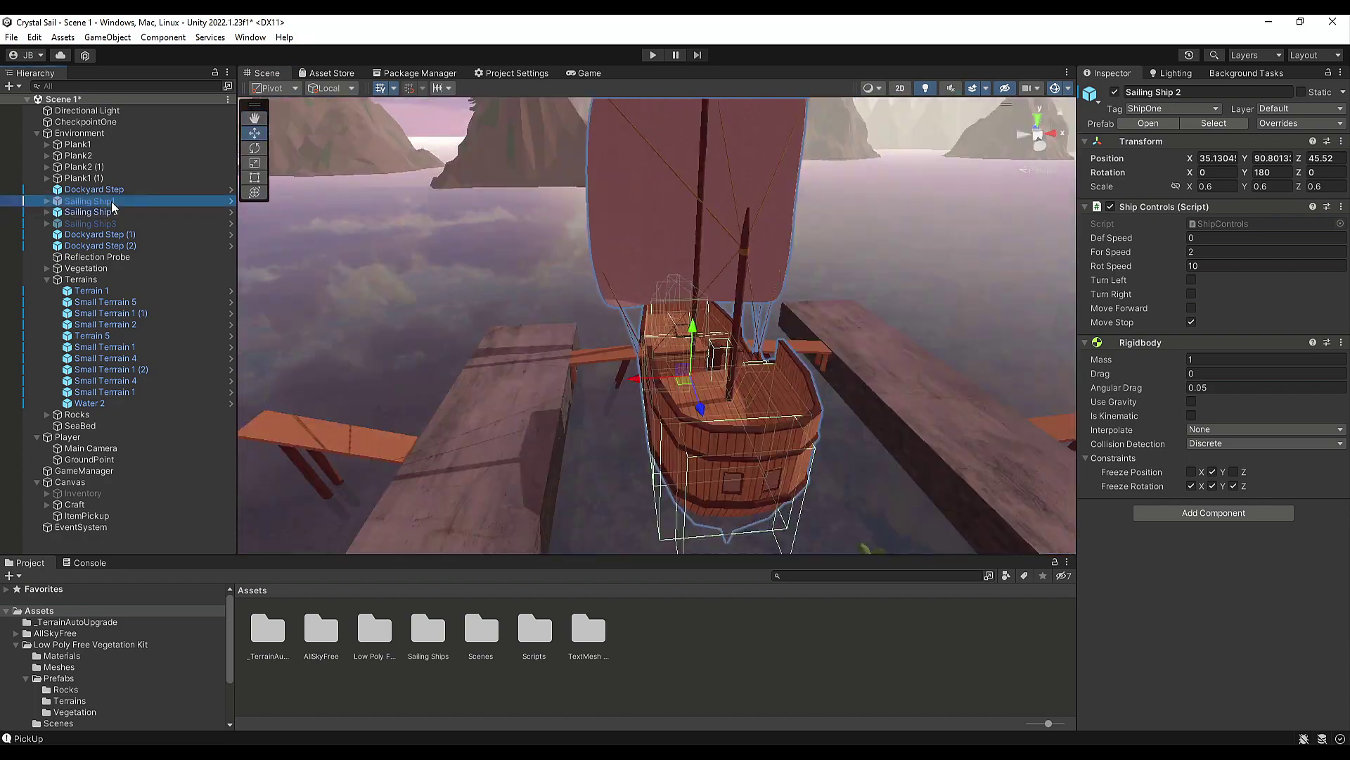
click(1116, 93)
right_drag(736, 308, 837, 291)
right_drag(779, 428, 376, 382)
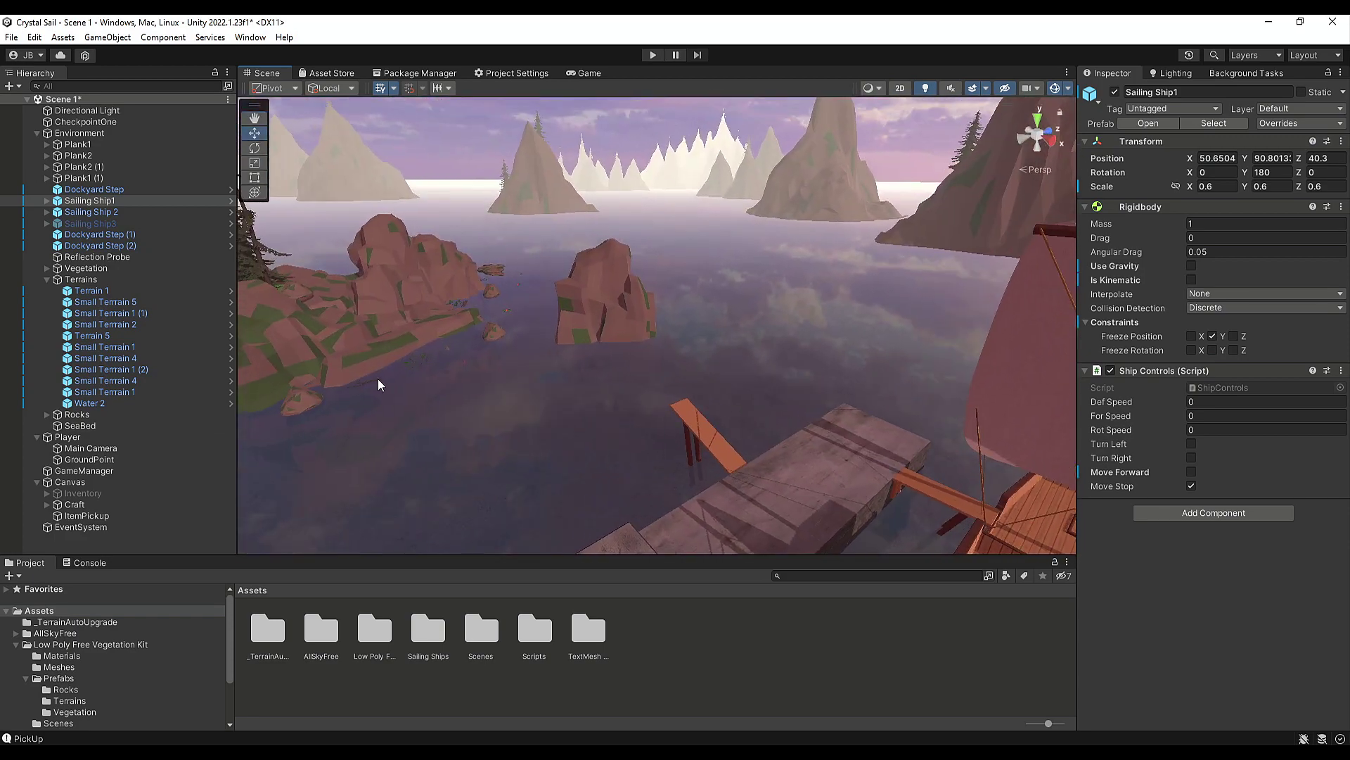
Activate the Sailing Ship3 object and view all three ships moored along the docks.
click(90, 223)
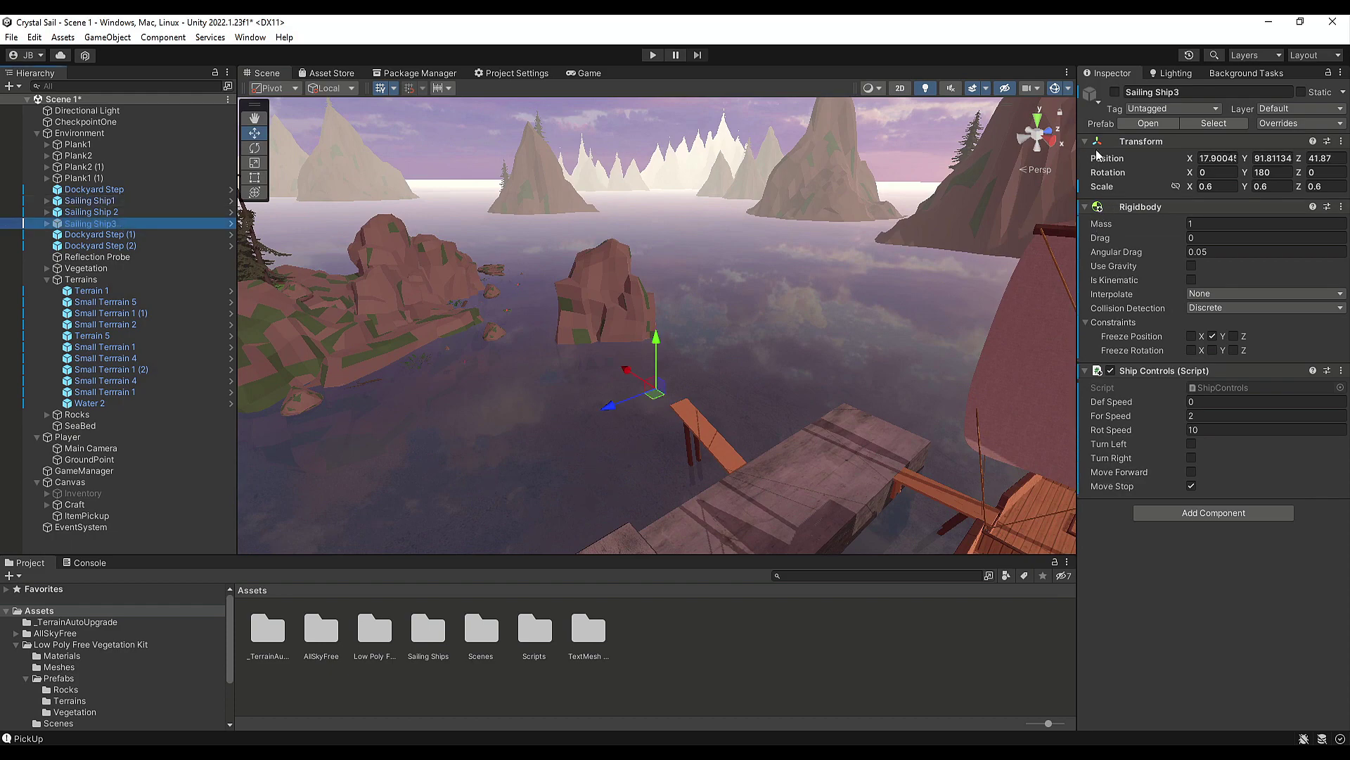
click(1114, 92)
right_drag(535, 310, 747, 376)
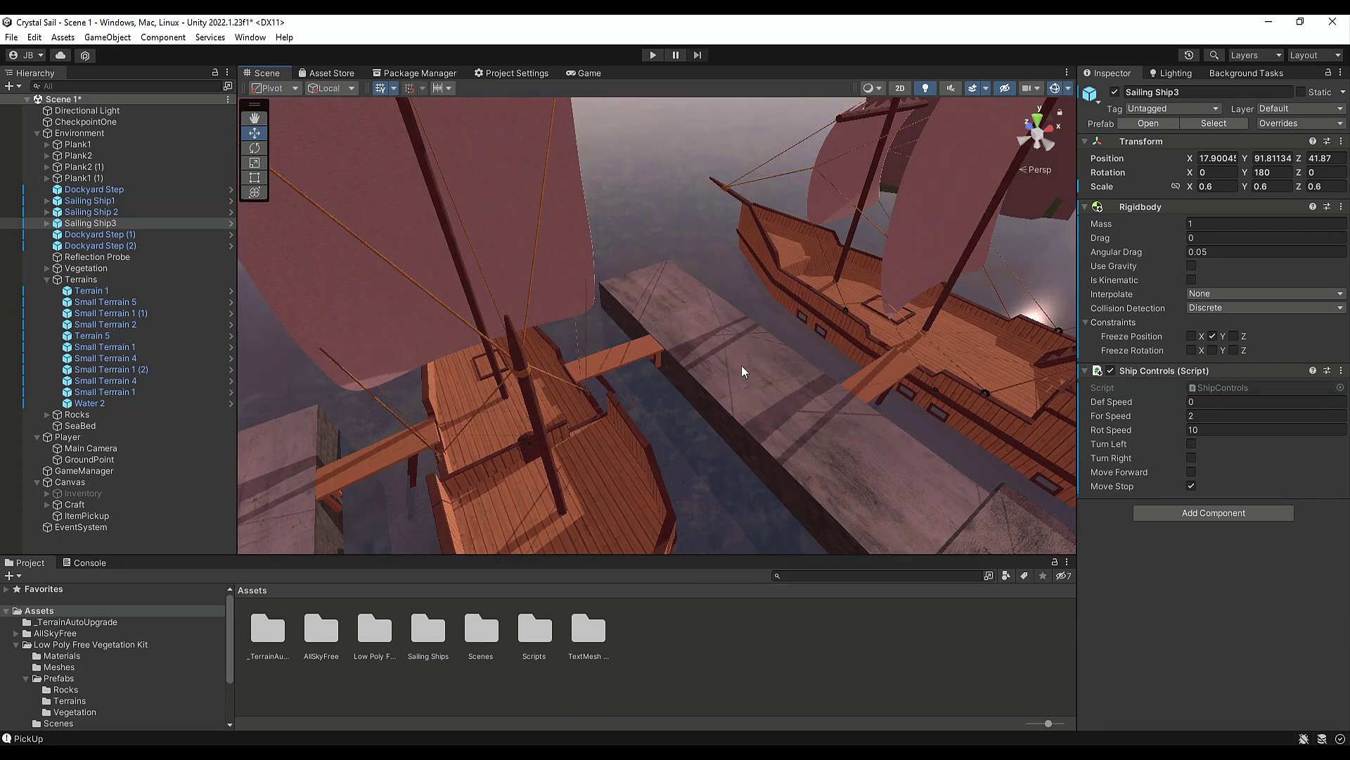
key(f)
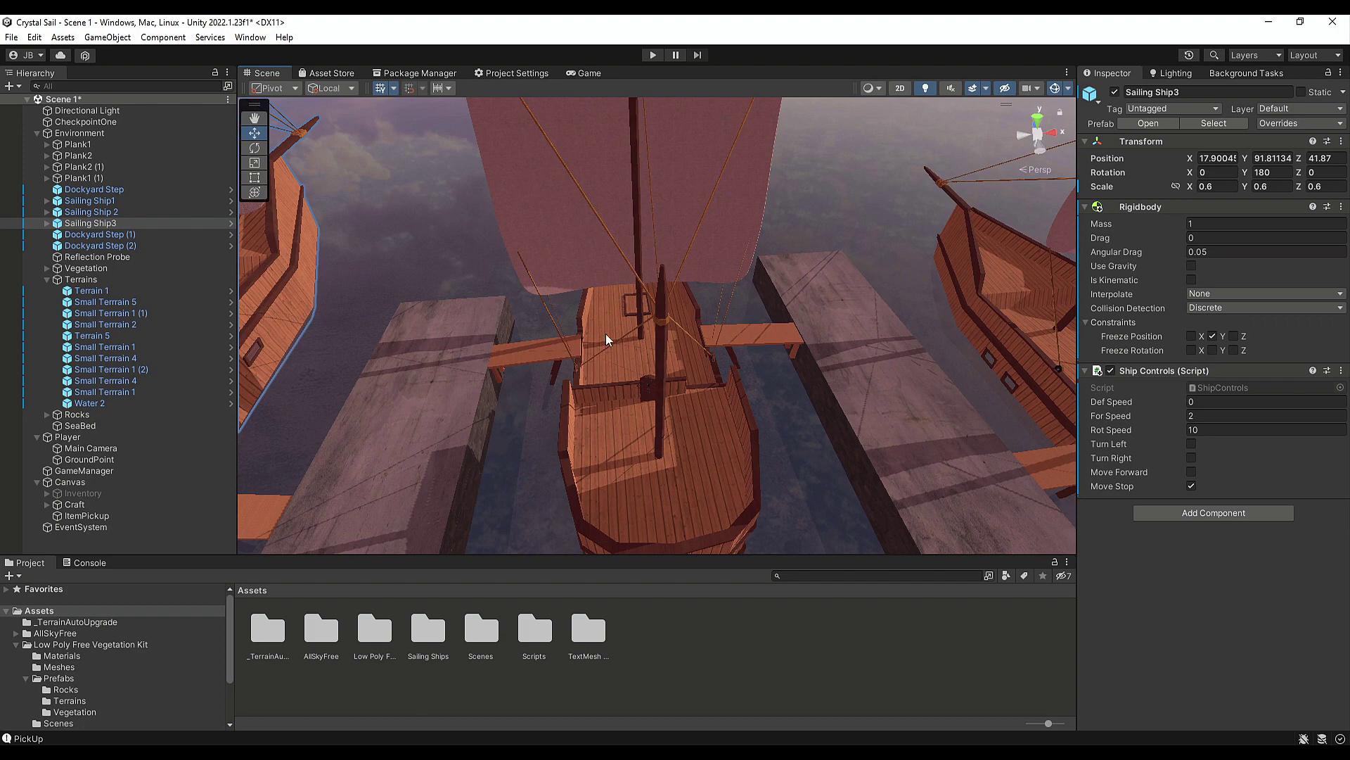
right_drag(606, 340, 455, 296)
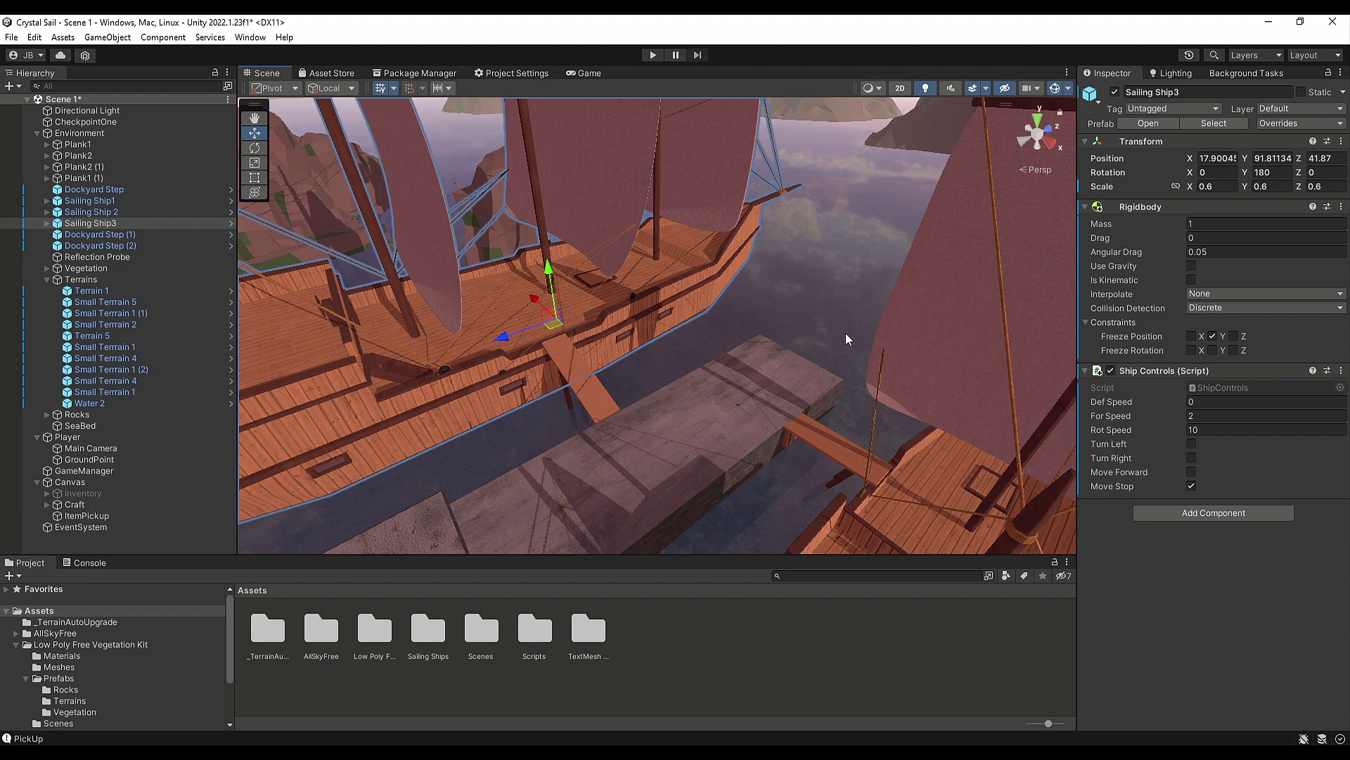
Start play mode and walk through the forest, testing item pickup at the mushrooms and toggling the inventory.
key(ctrl+p)
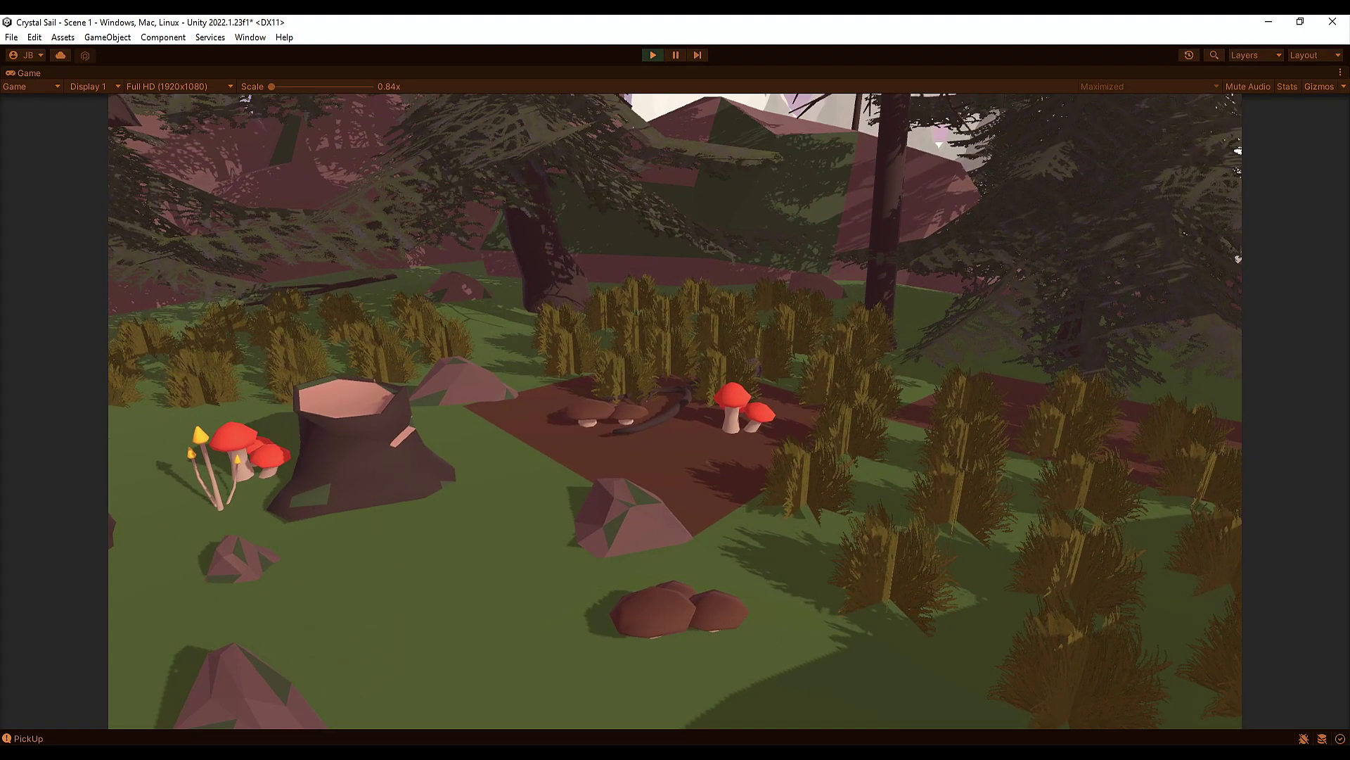
key(w)
key(w)
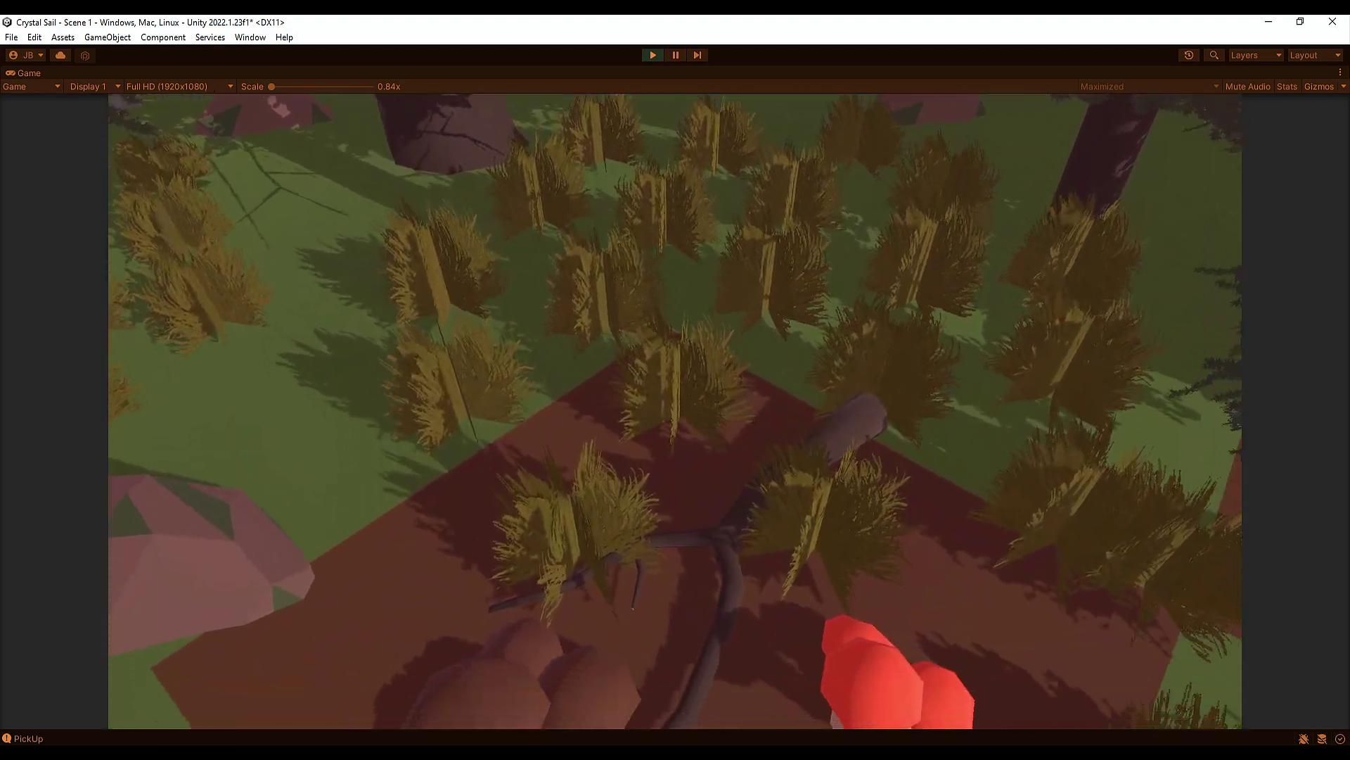
key(e)
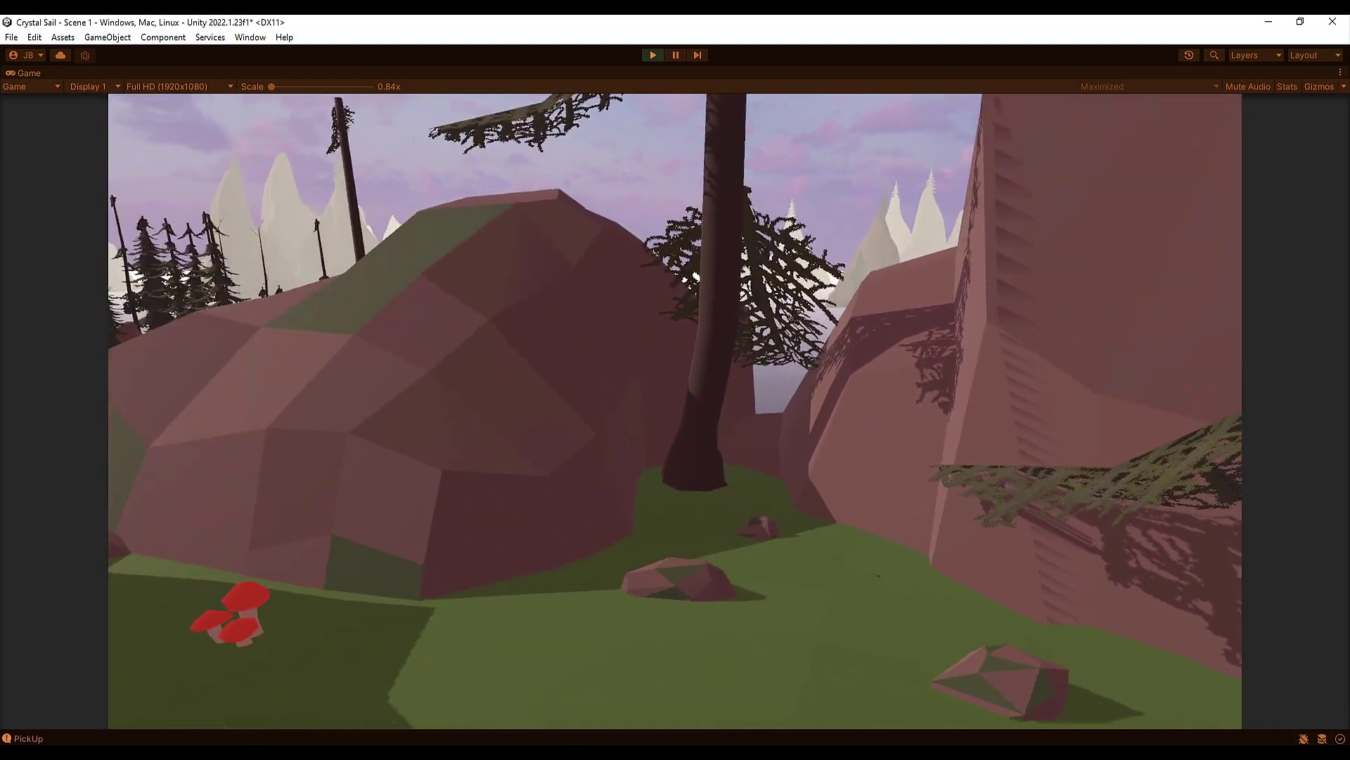
key(i)
key(i)
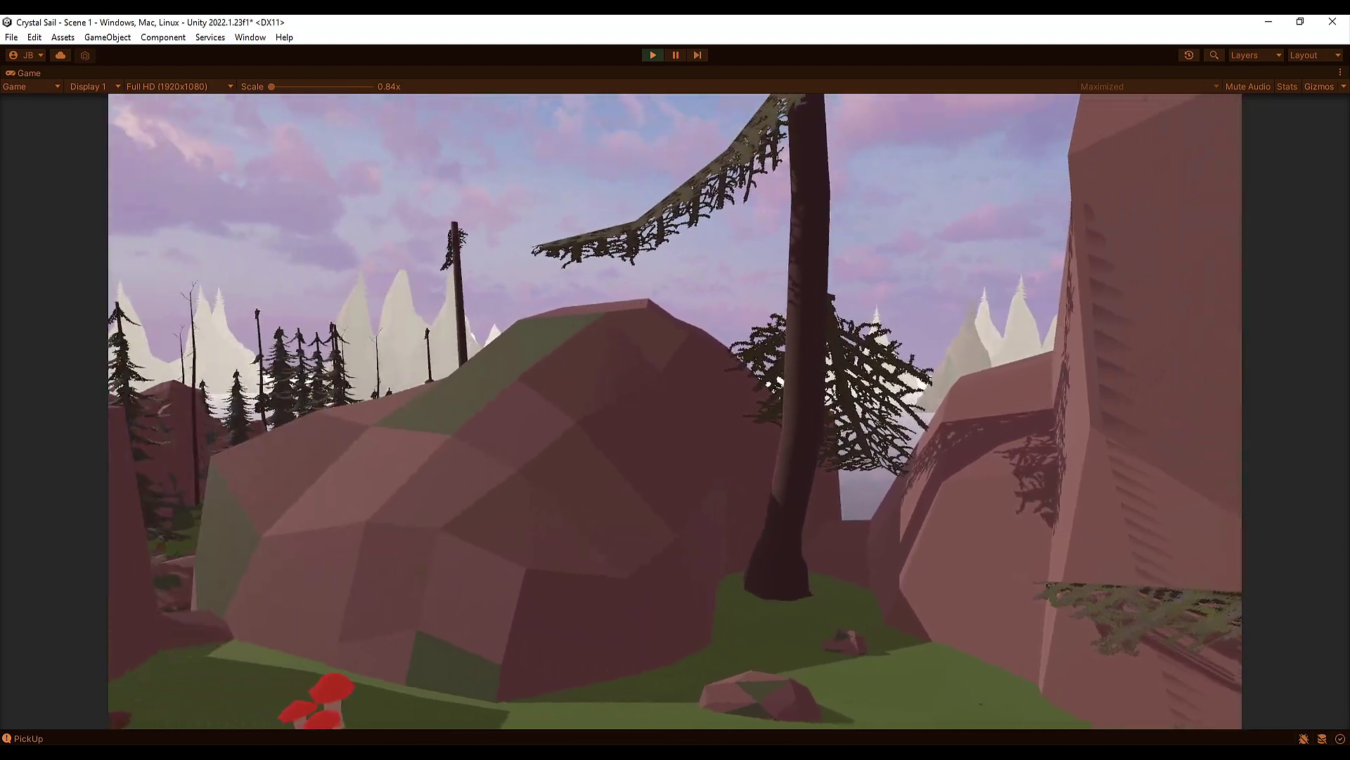
Walk the player through the forest and onto the moored sailing ship, stopping at its steering wheel.
key(w)
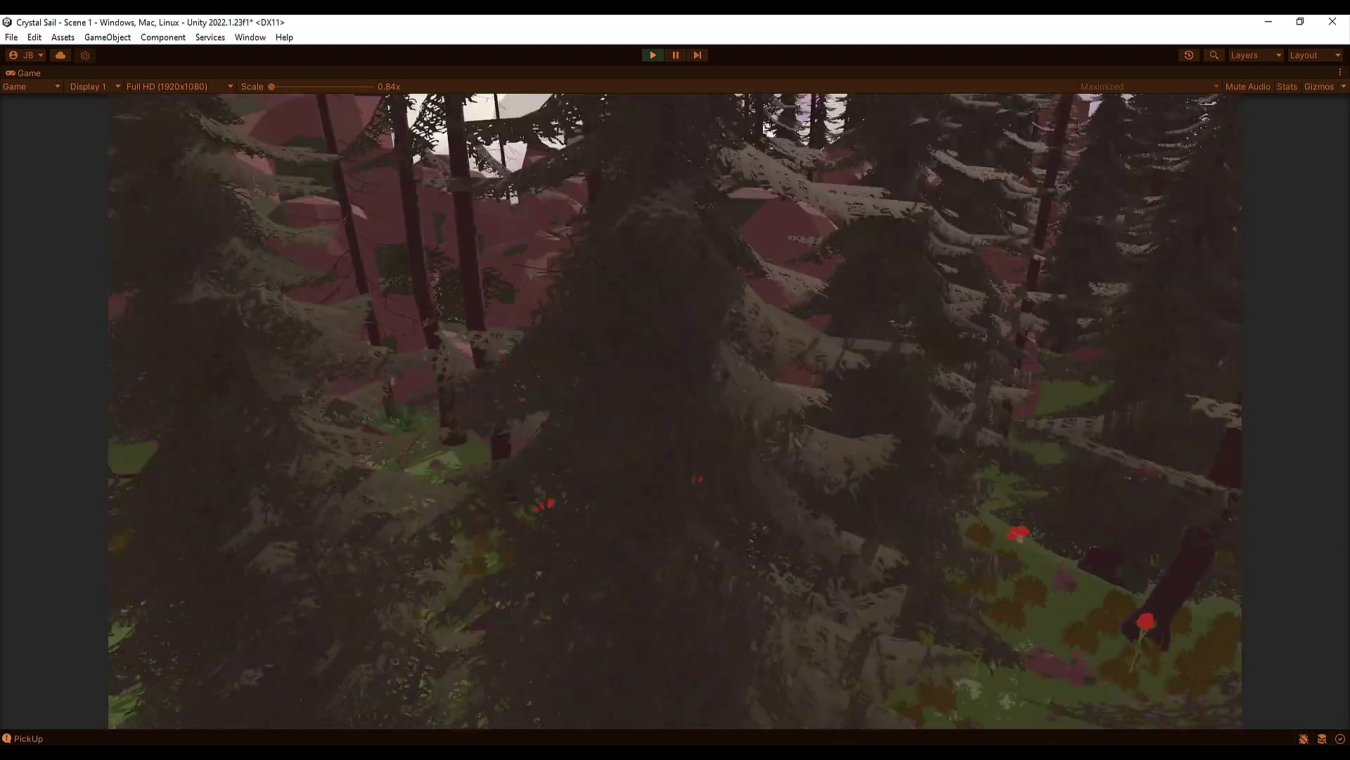
key(w)
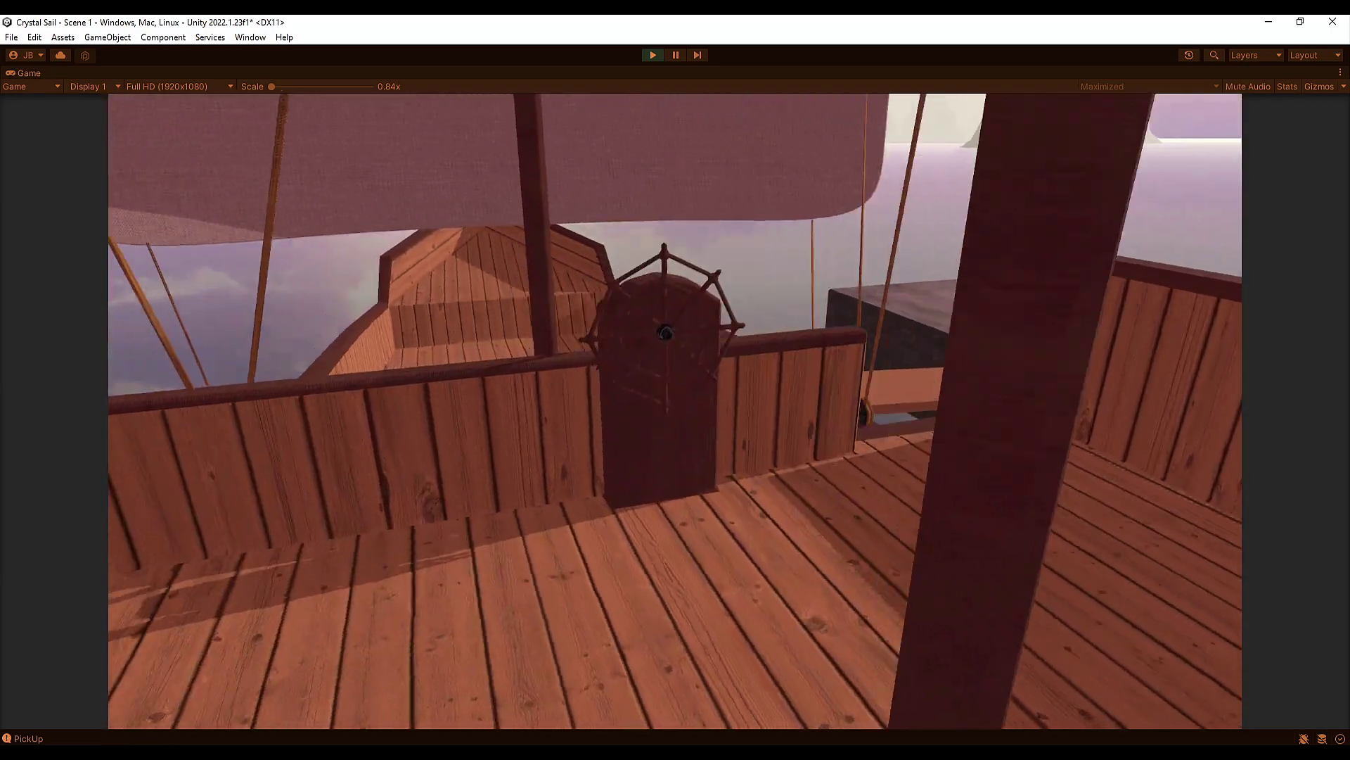
key(w)
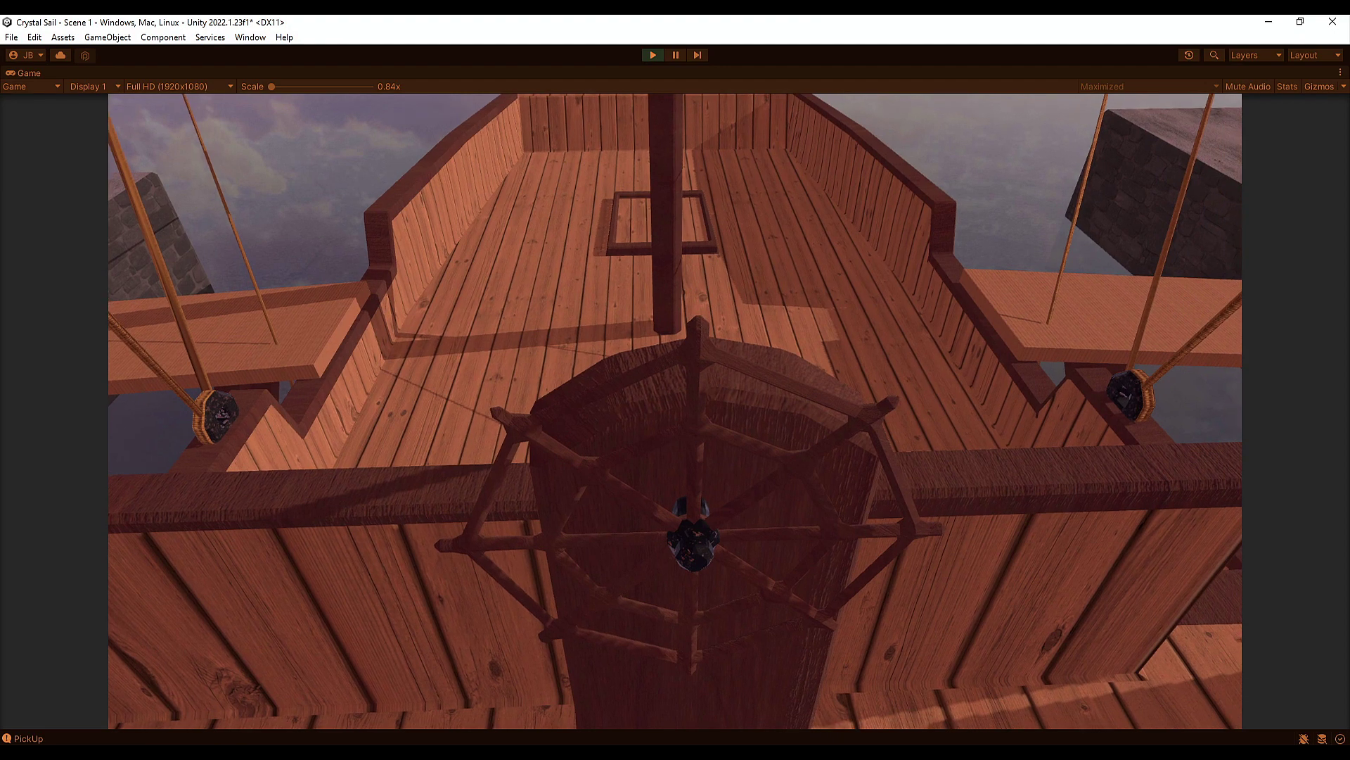
Take the ship's helm and test sailing away from the docks while turning right across the open water.
key(e)
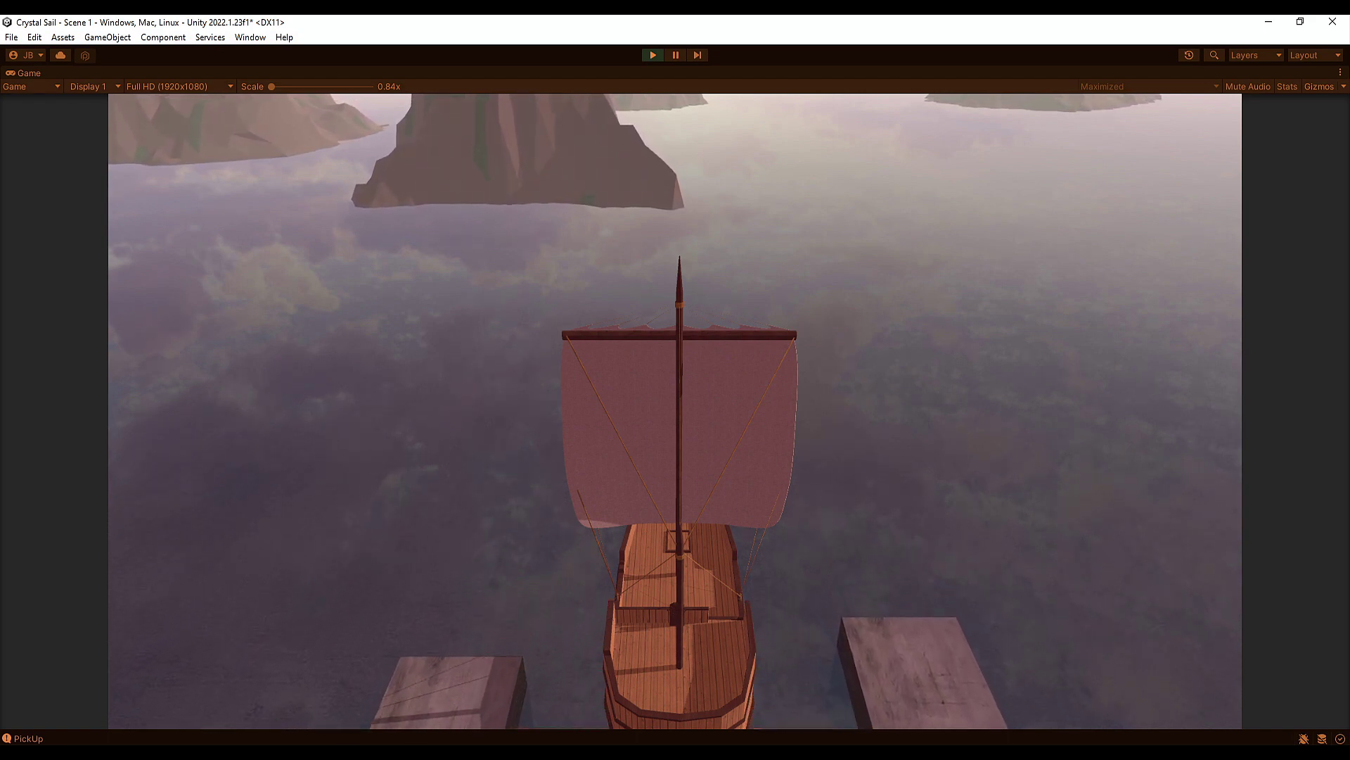
key(d)
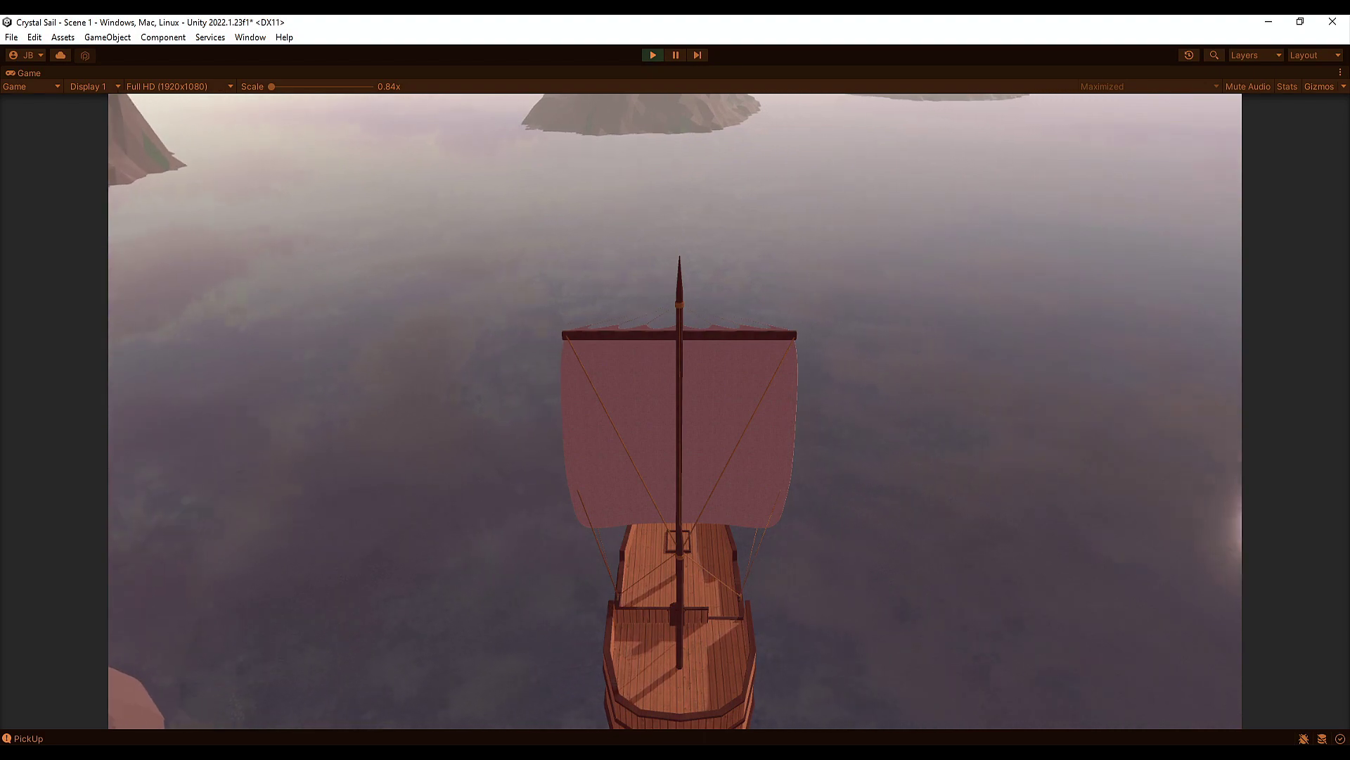
key(d)
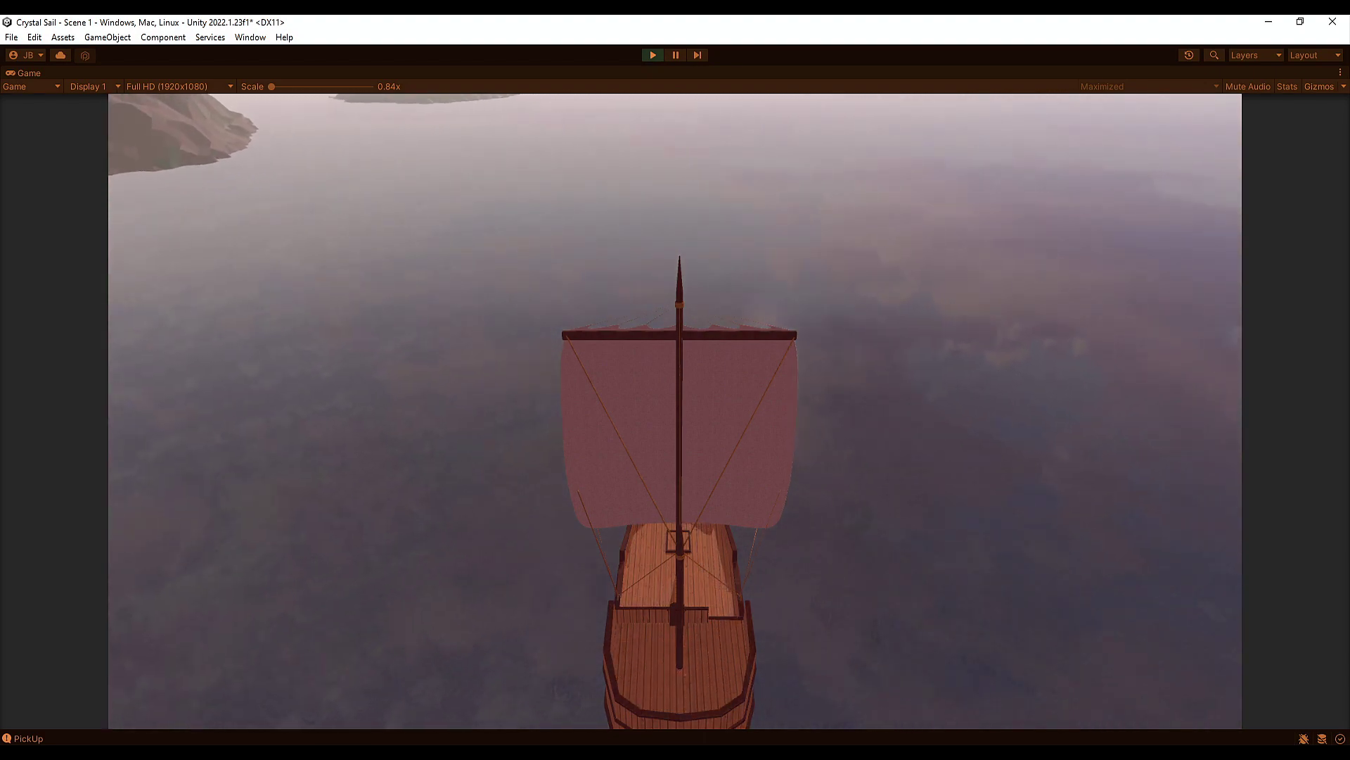
Leave the helm, test walking on the dock while watching the ship, and stop play mode.
key(e)
key(s)
key(s)
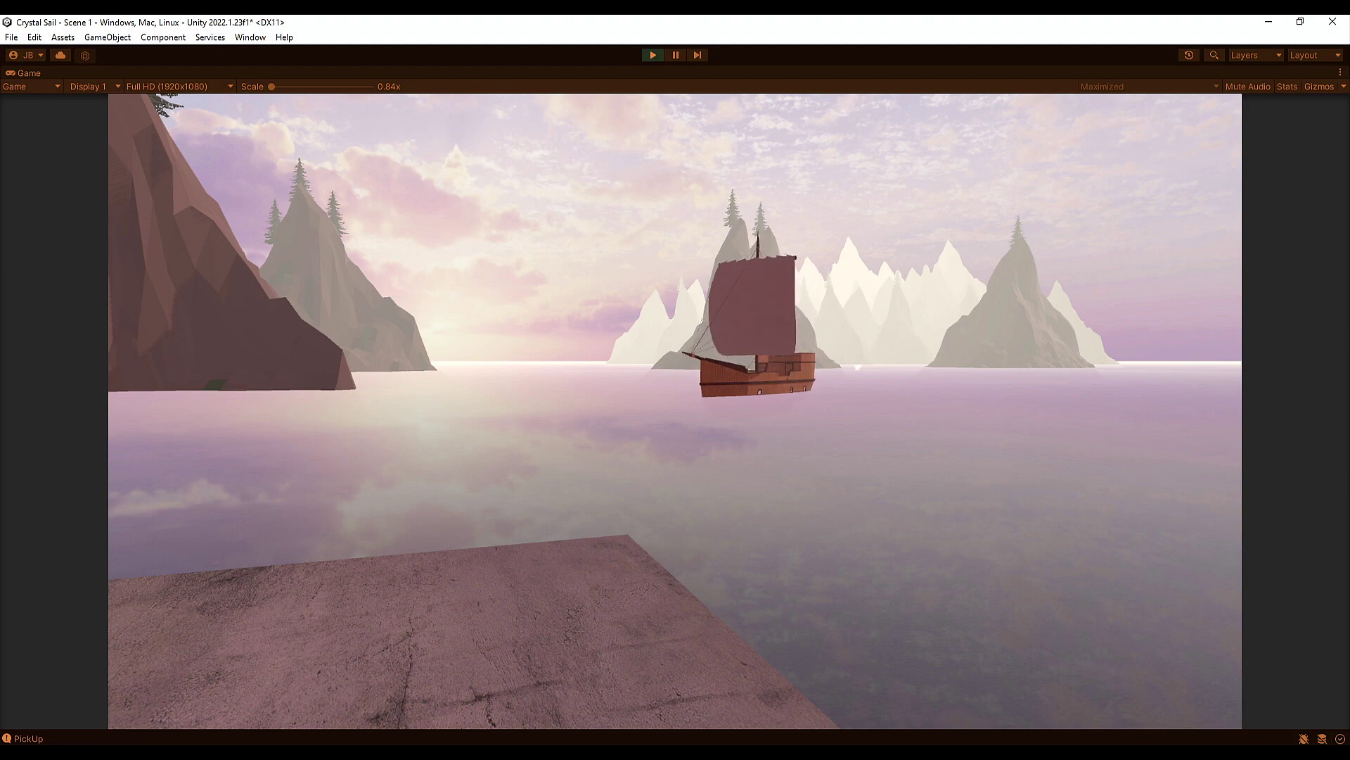
key(a)
key(w)
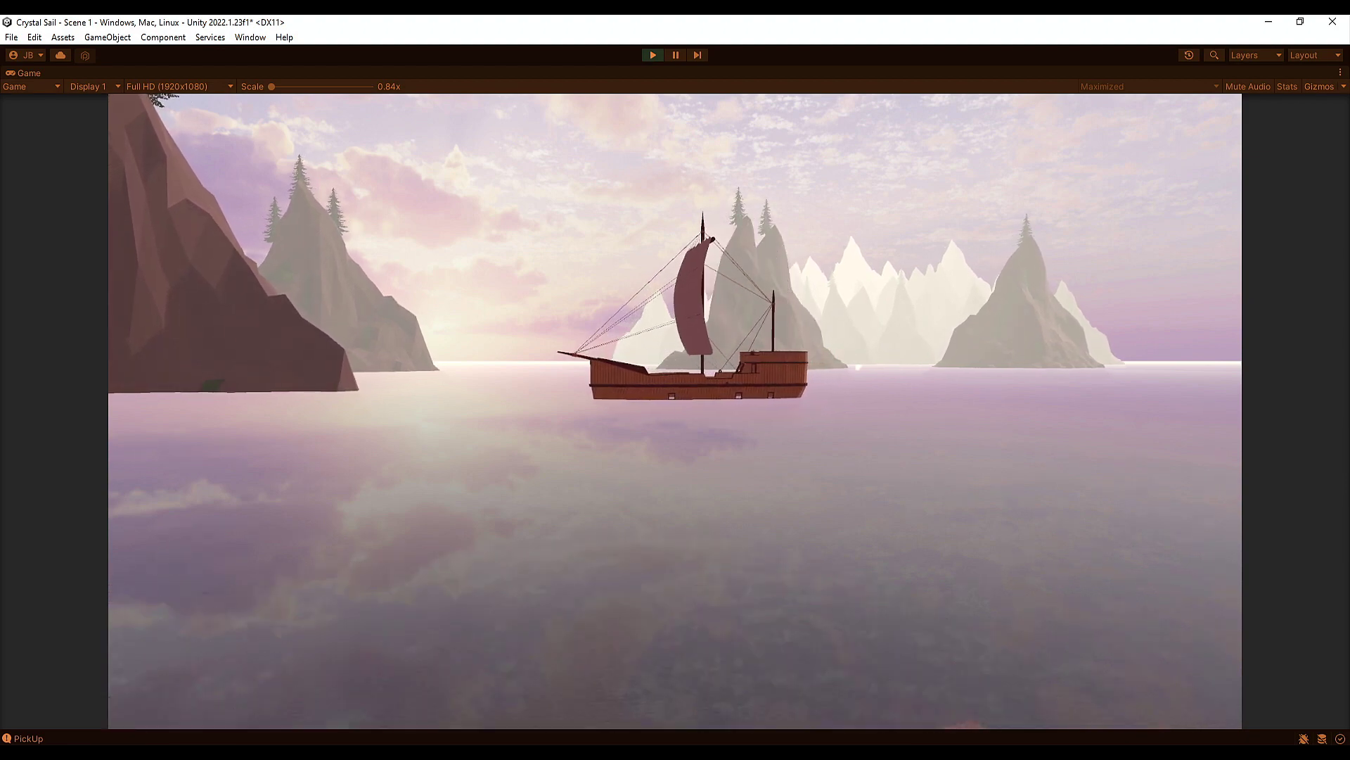
key(Escape)
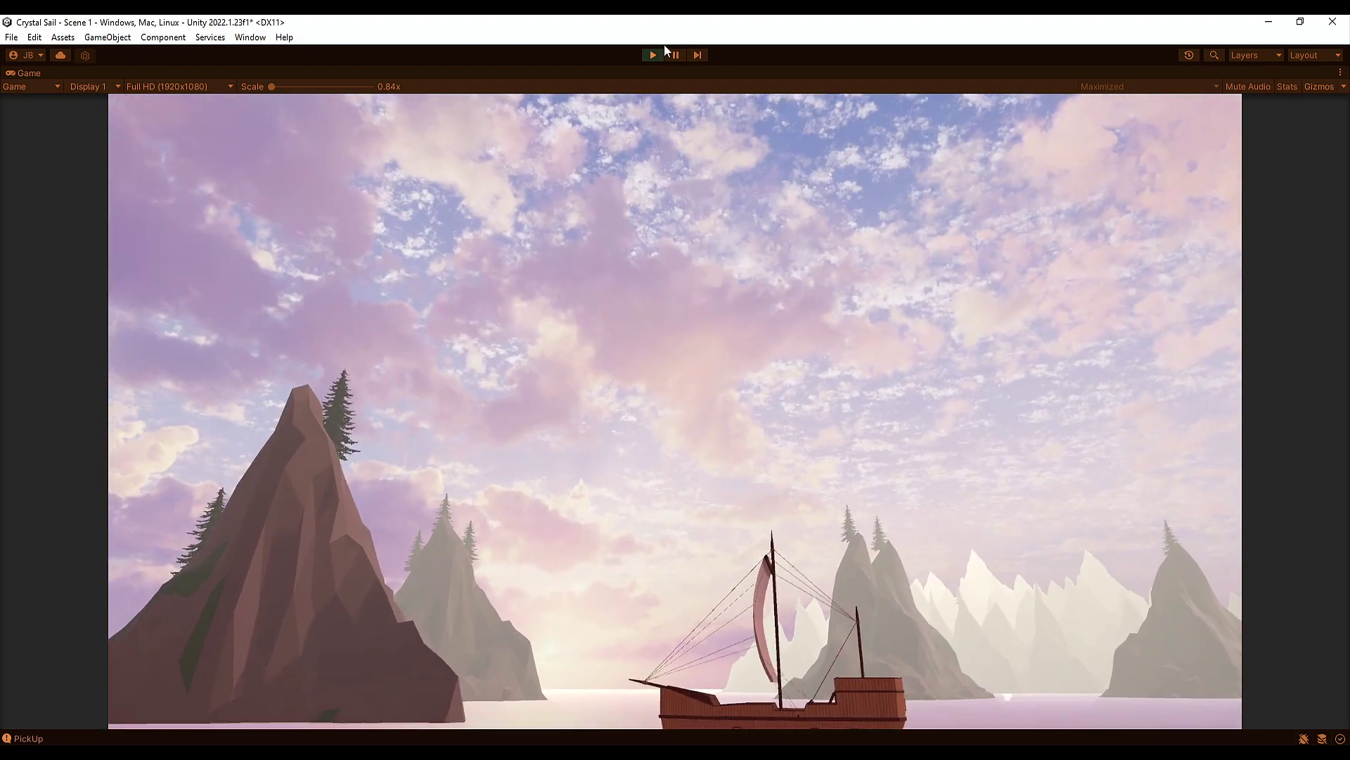
click(660, 57)
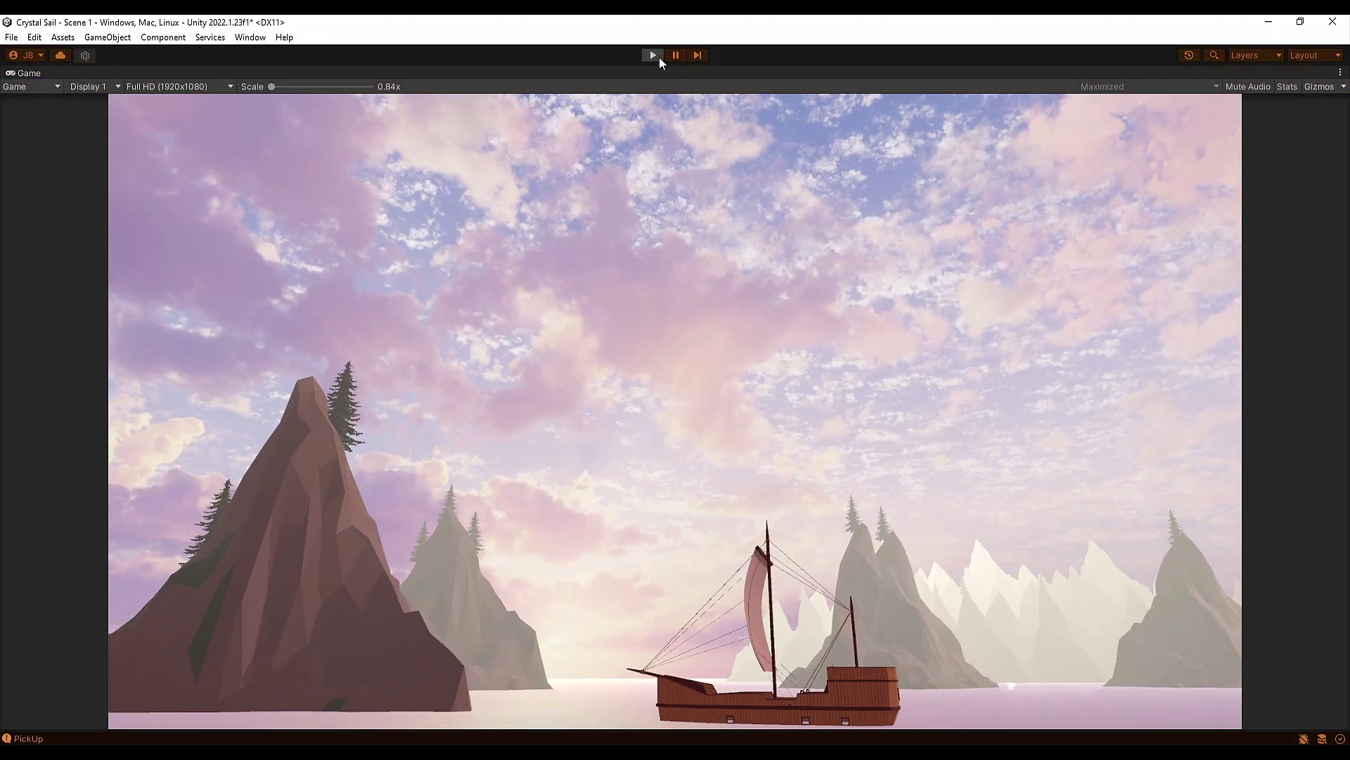
Open the Scripts folder and read through the MouseLook script's code, including its MoveCamera function.
double_click(541, 640)
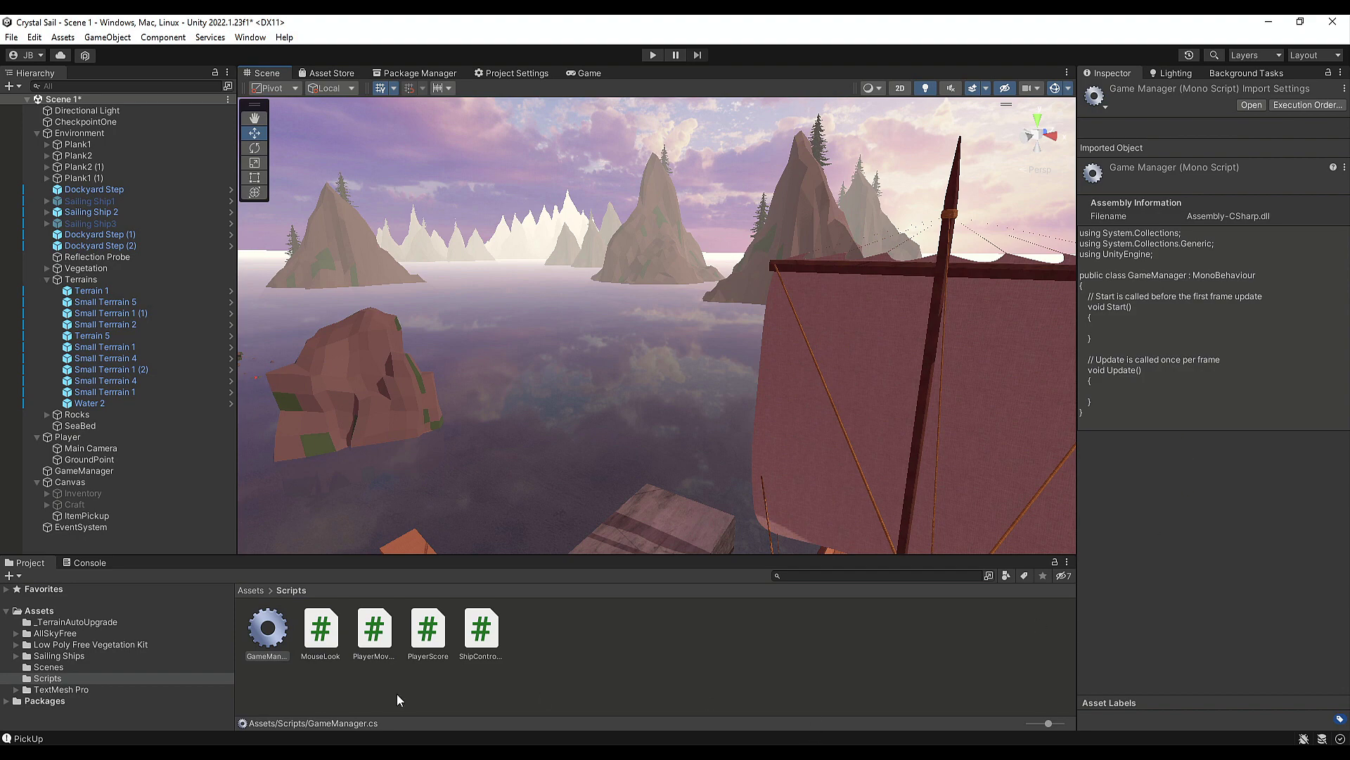
click(320, 656)
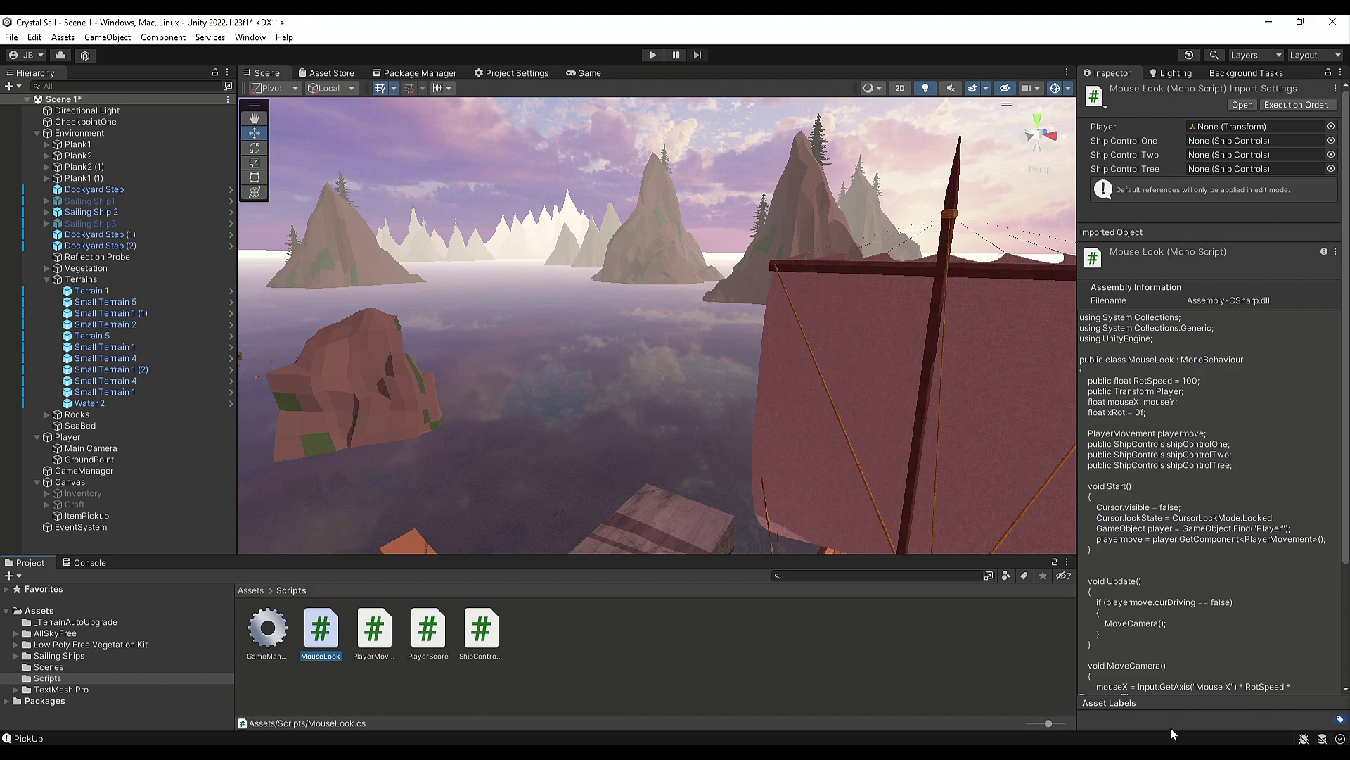
scroll(1173, 492, down, 5)
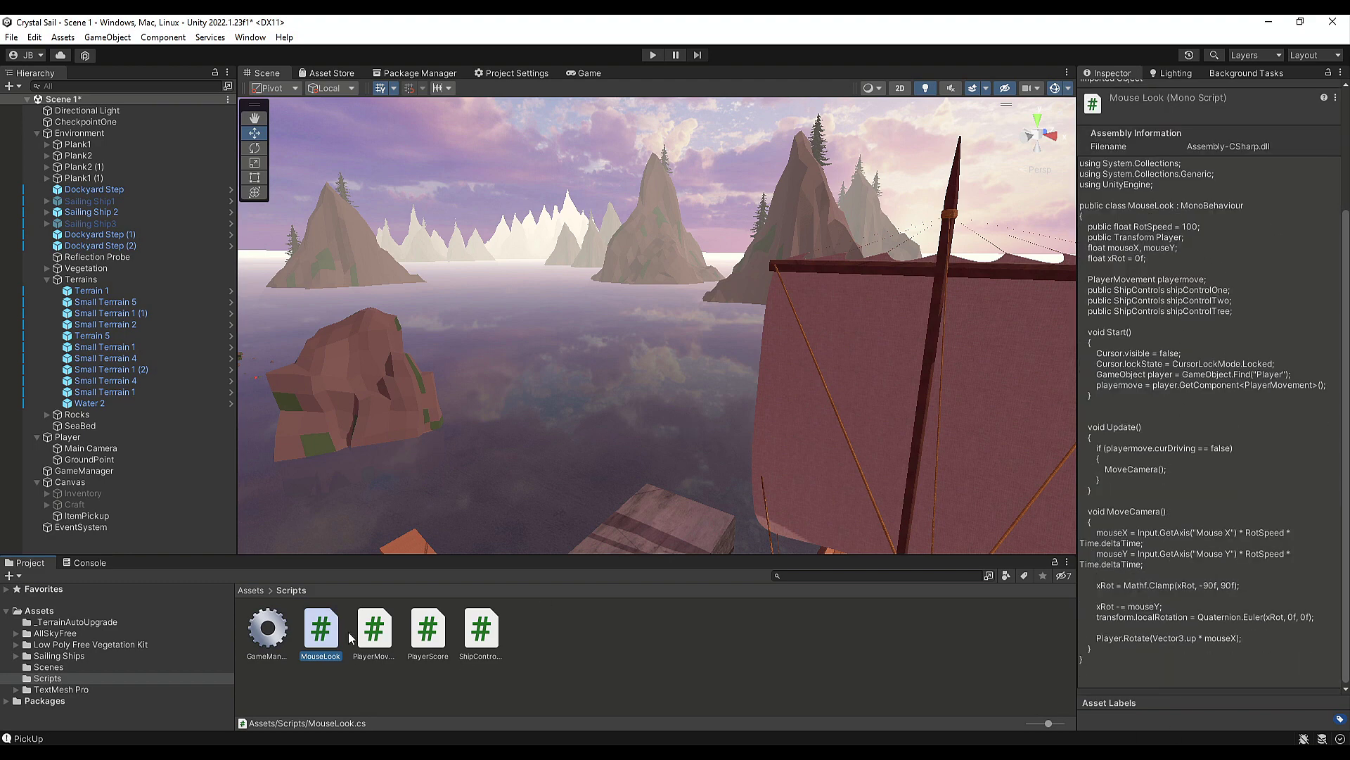
Open the PlayerMovement script in Visual Studio and review the jump and inventory code in LateUpdate.
click(376, 630)
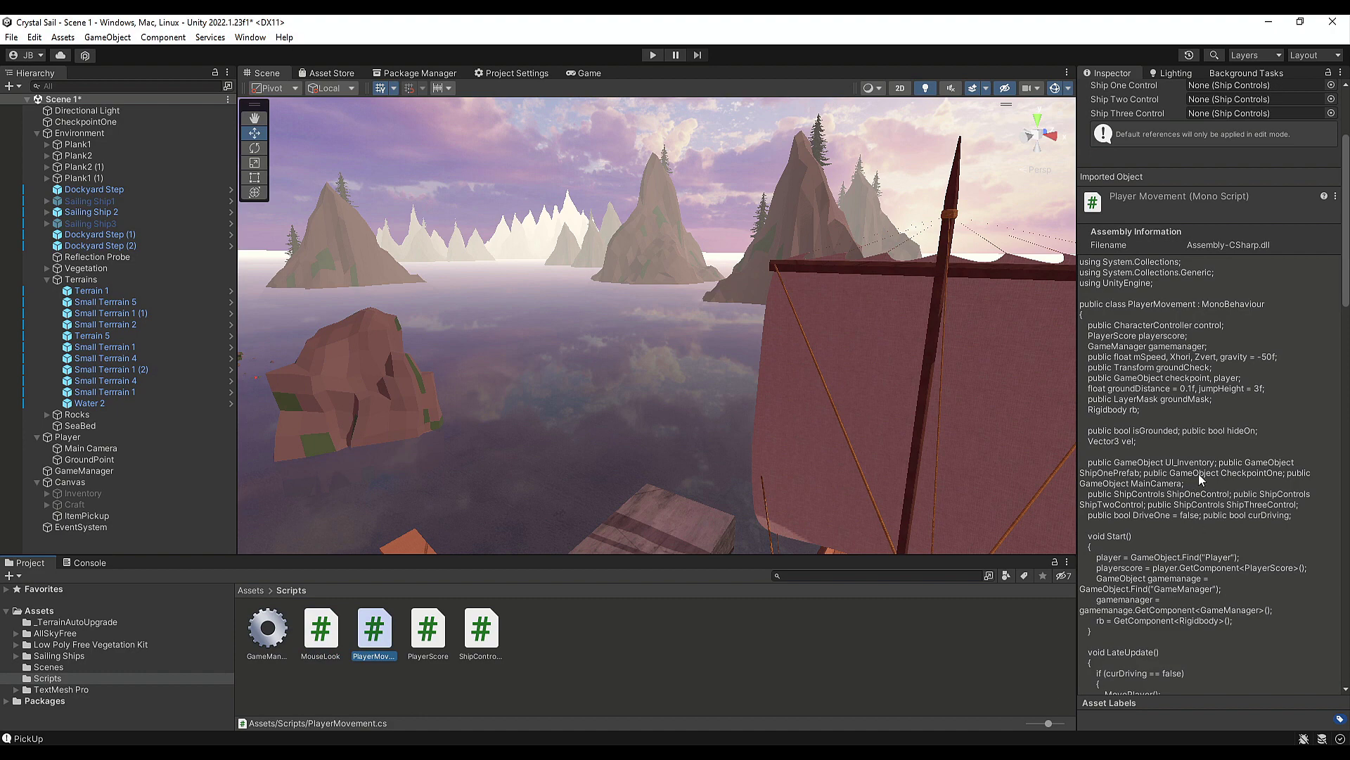
scroll(1179, 584, down, 8)
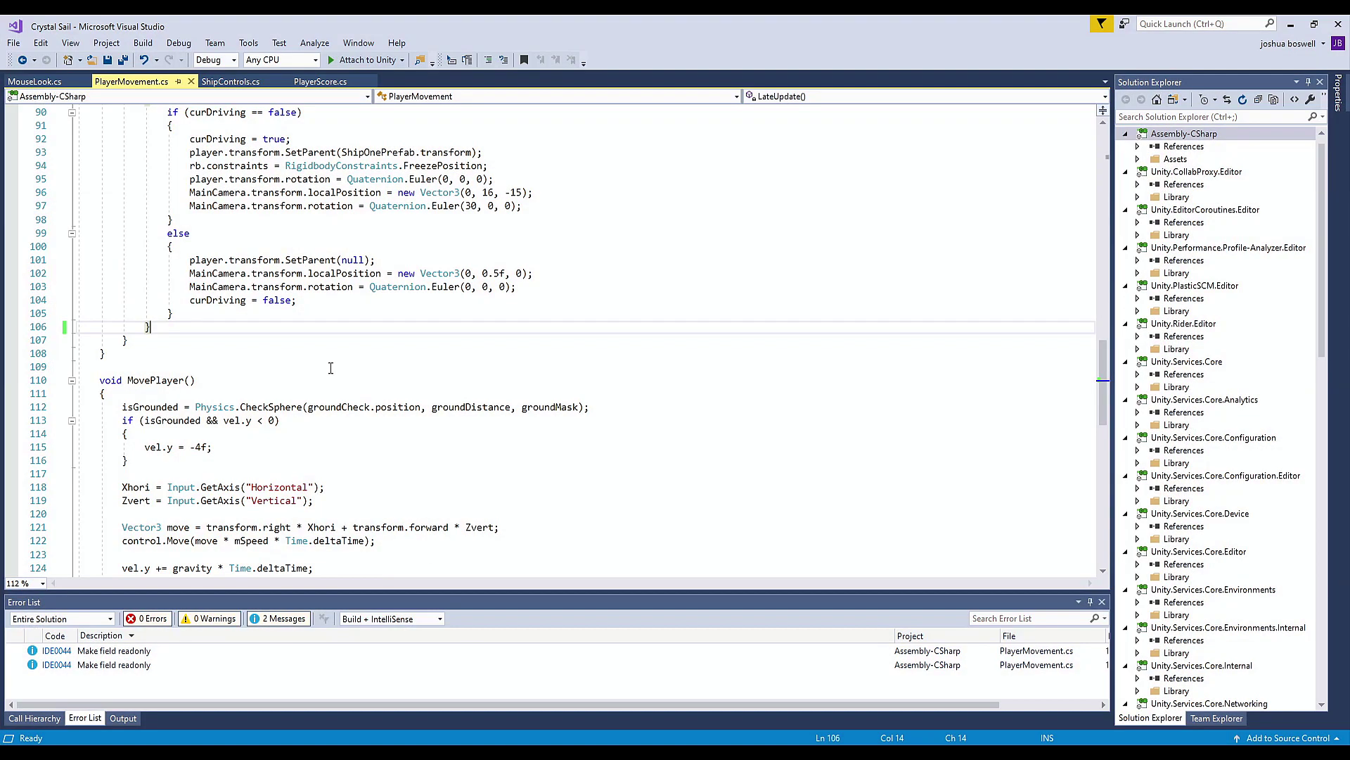
scroll(349, 375, up, 9)
scroll(349, 375, up, 17)
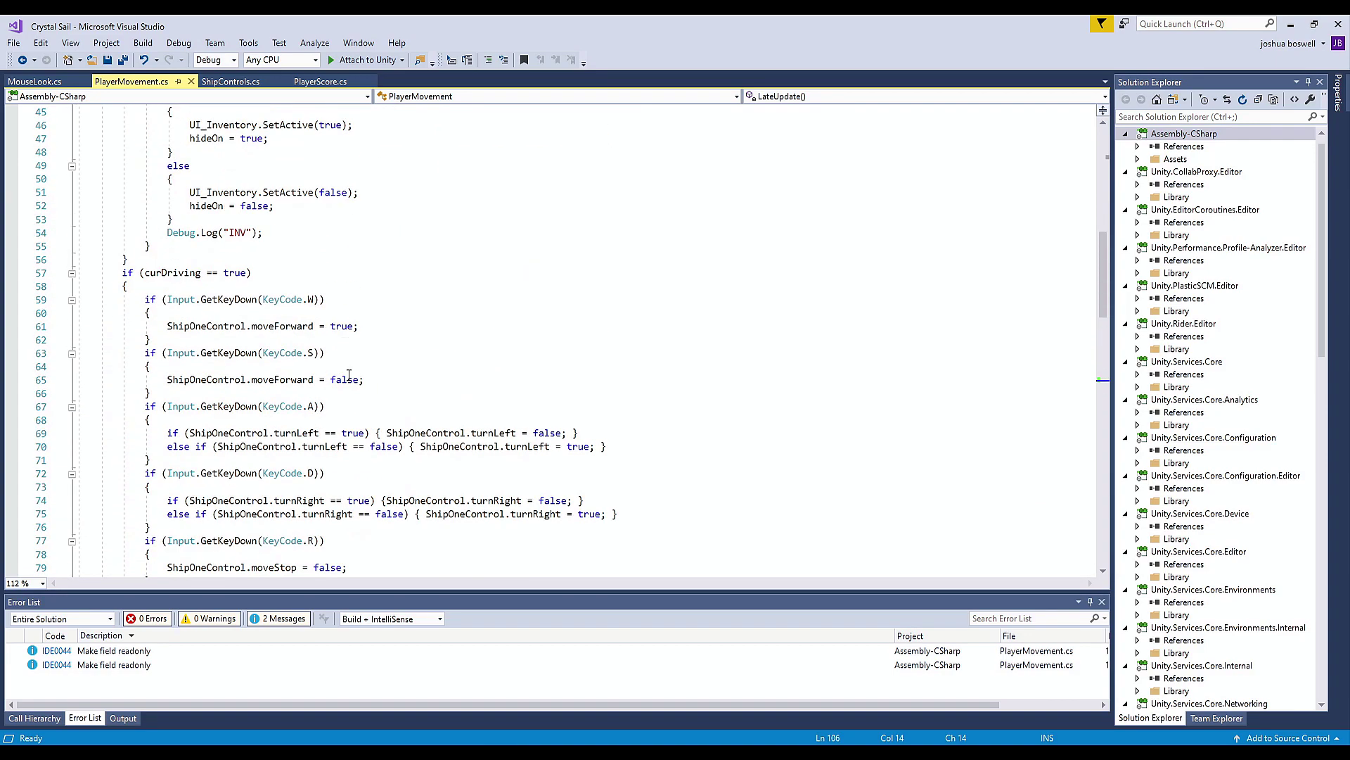
scroll(352, 421, down, 4)
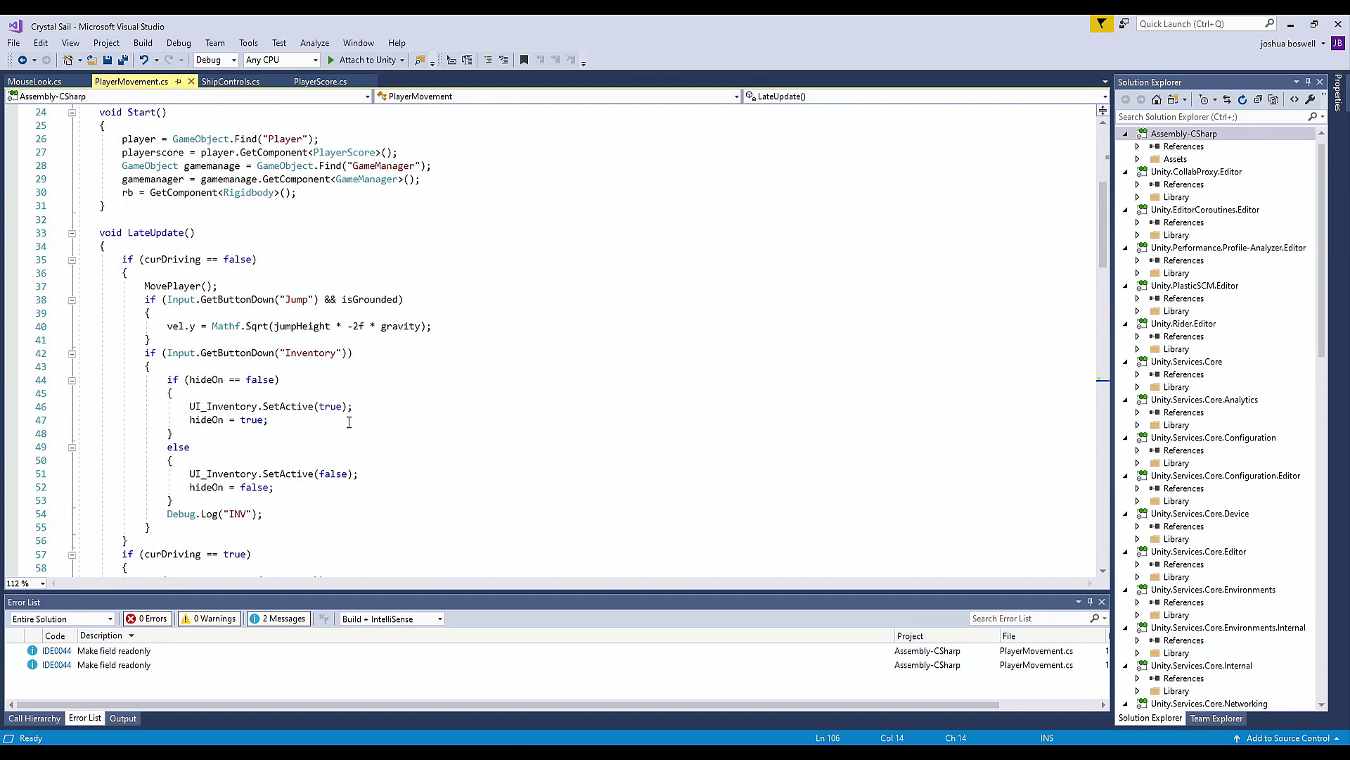
scroll(348, 422, down, 4)
scroll(327, 410, up, 1)
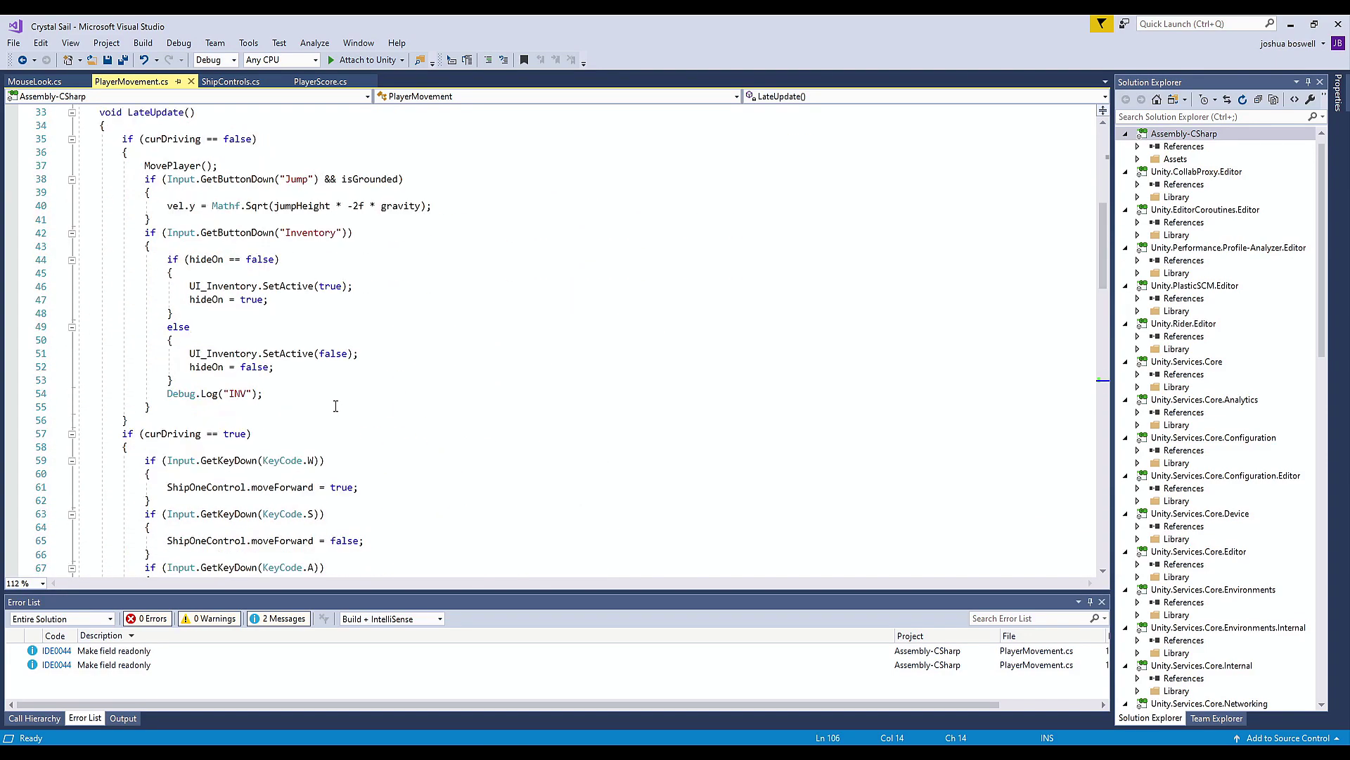
Examine PlayerMovement's curDriving key controls and the Drive button code that attaches the player to the ship.
scroll(316, 386, down, 5)
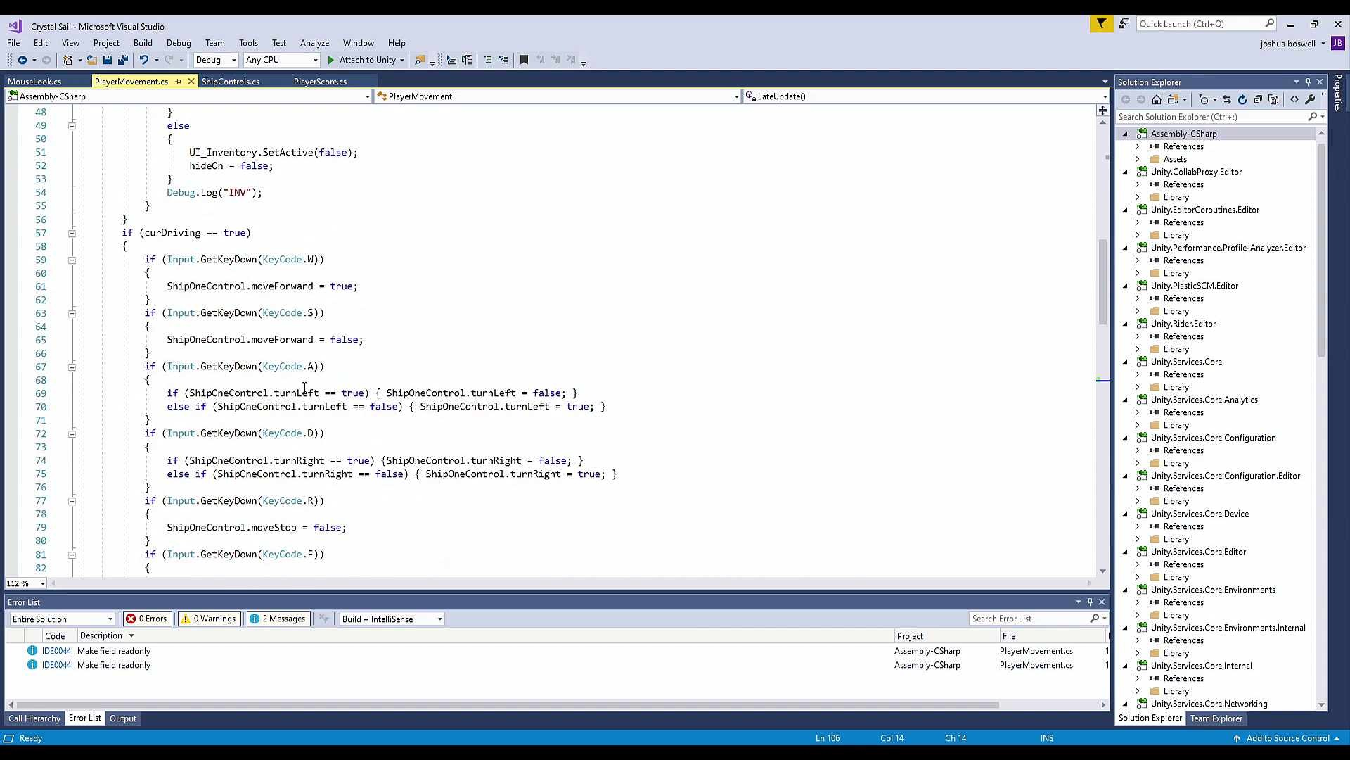
scroll(344, 413, down, 1)
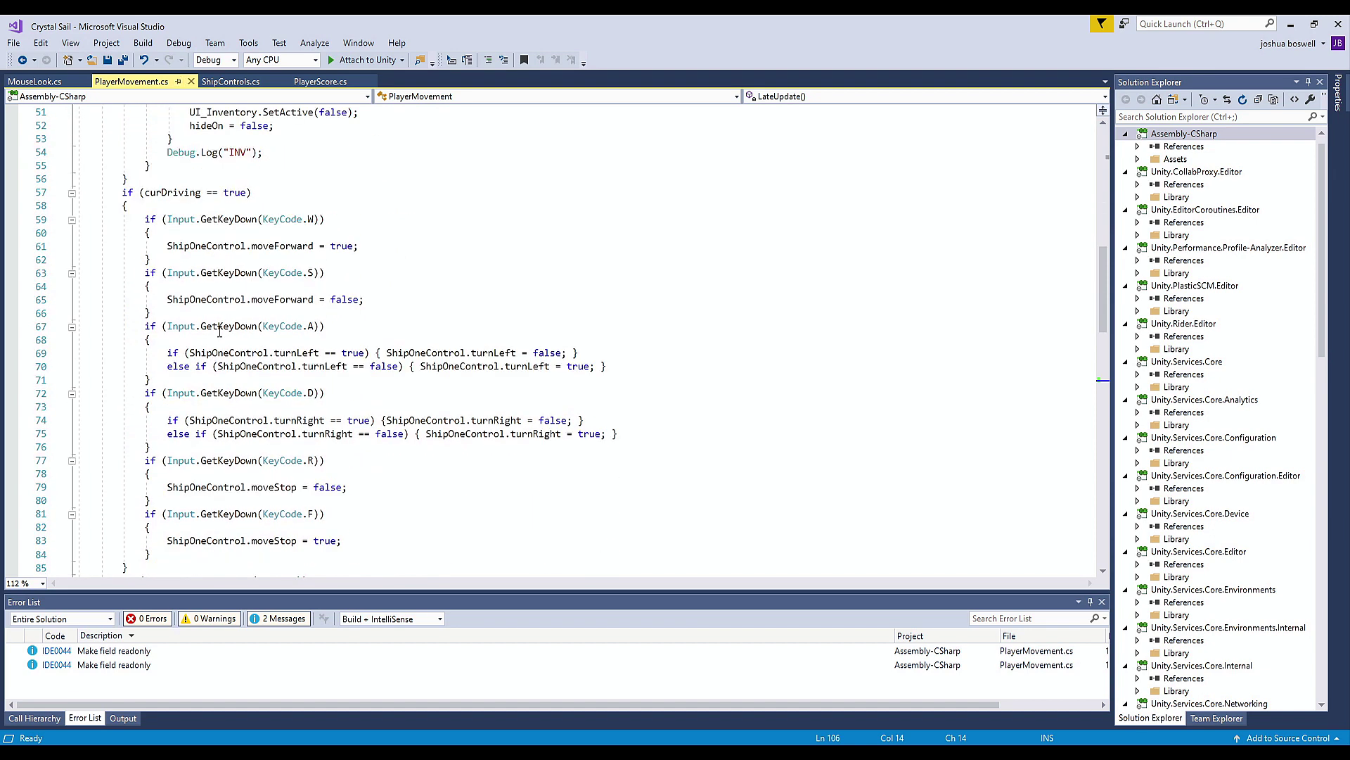
scroll(419, 363, down, 7)
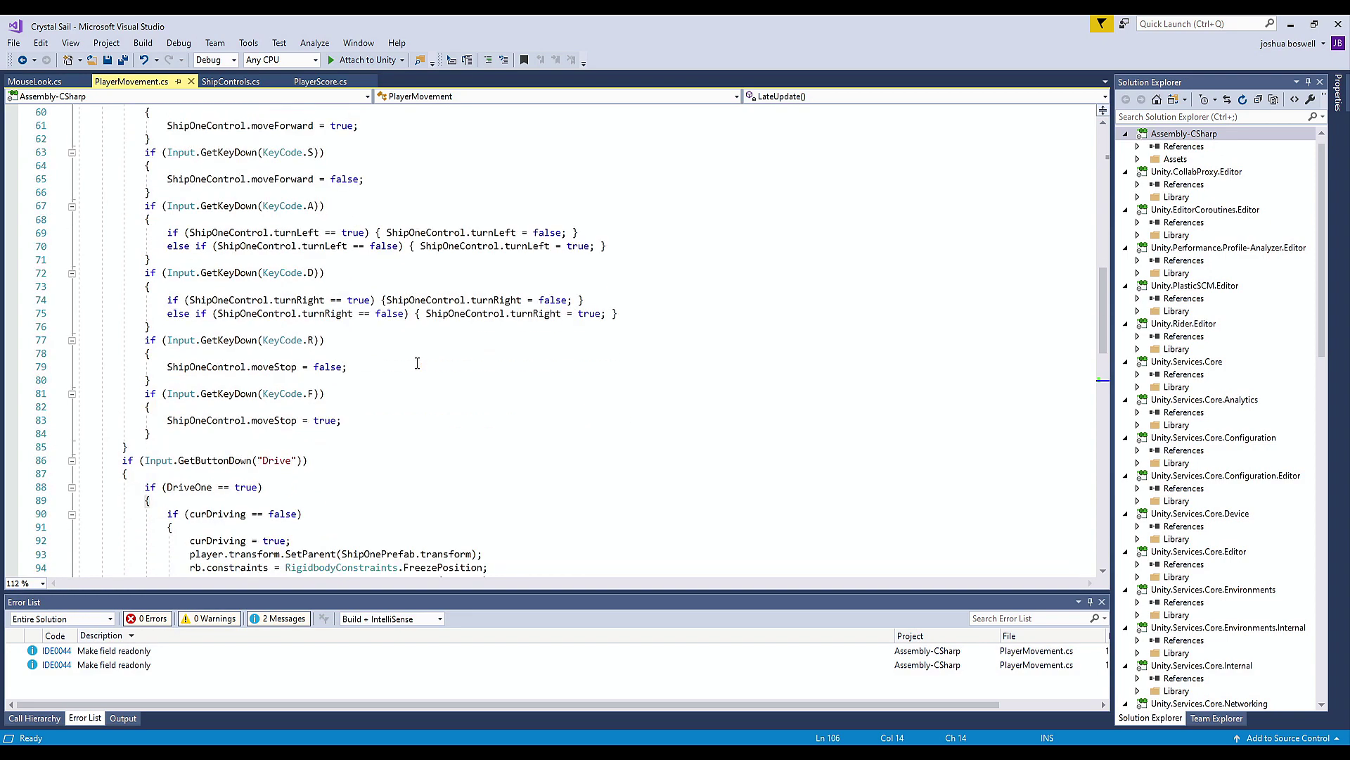
scroll(330, 467, down, 6)
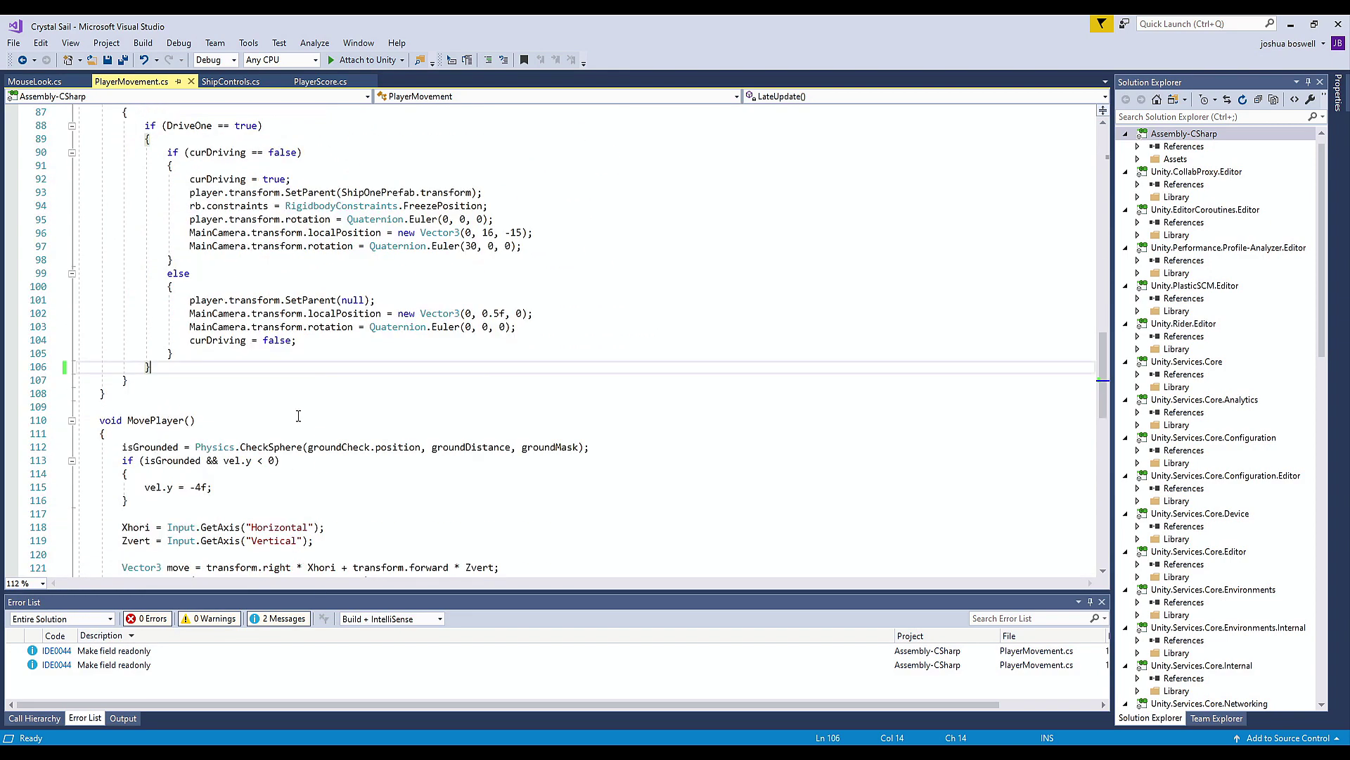
Review the MovePlayer function and the OnTriggerEnter and OnTriggerExit handlers for the DriveTriggerOne tag.
scroll(284, 408, down, 4)
scroll(254, 408, down, 1)
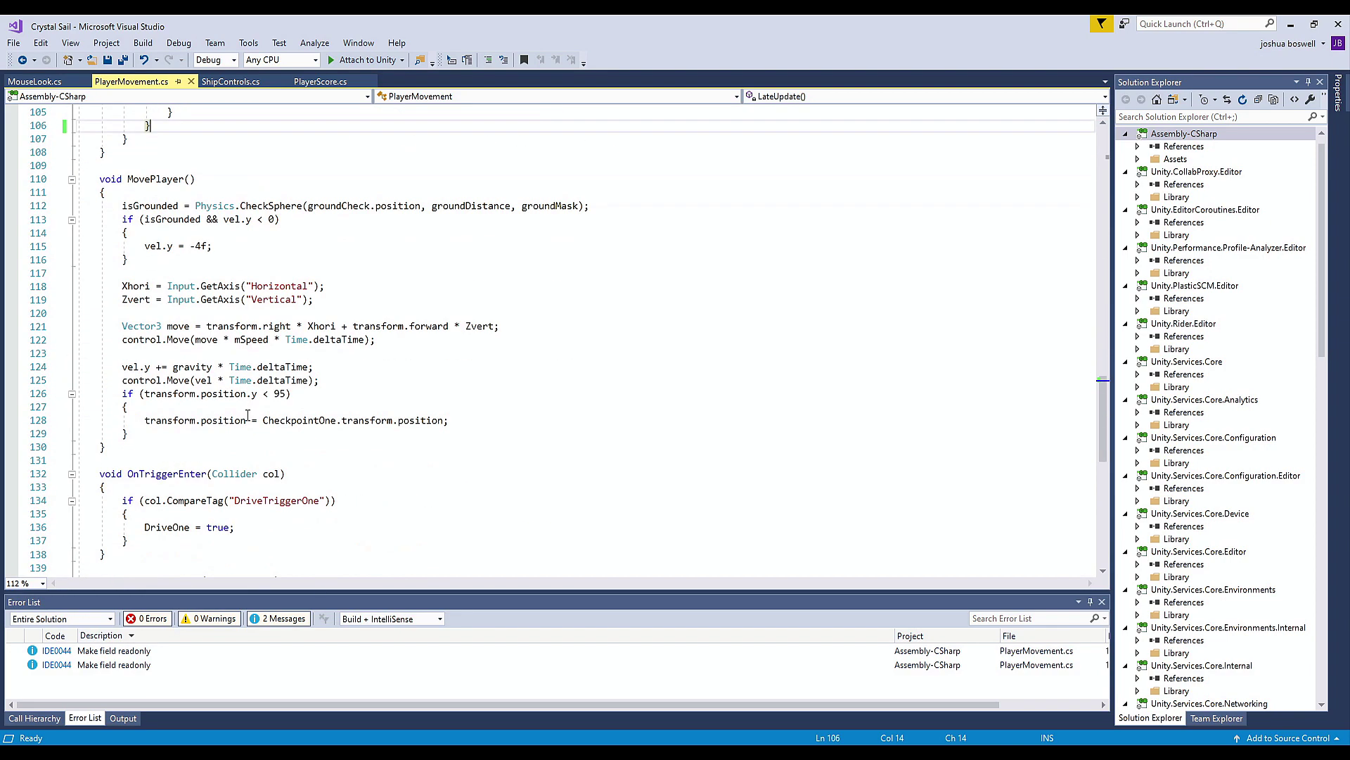
scroll(239, 412, up, 1)
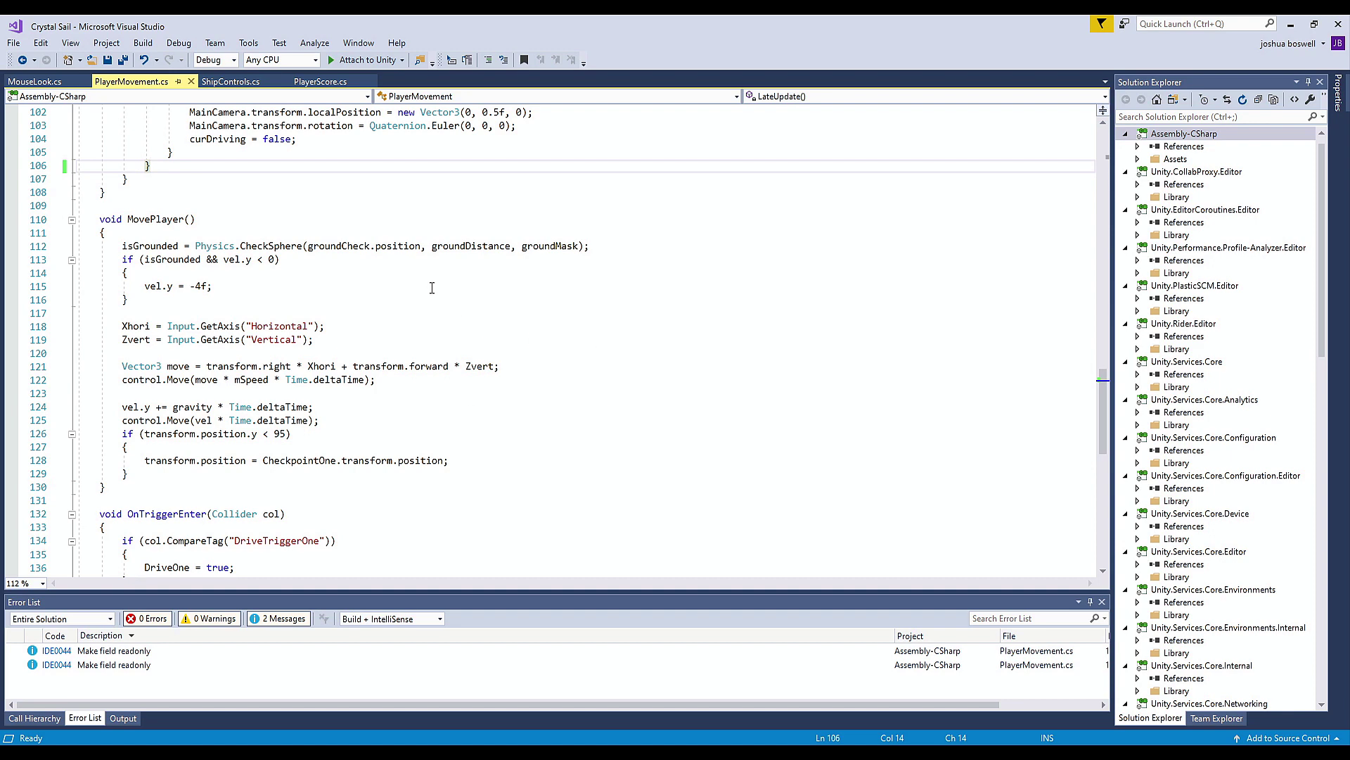
scroll(421, 299, down, 7)
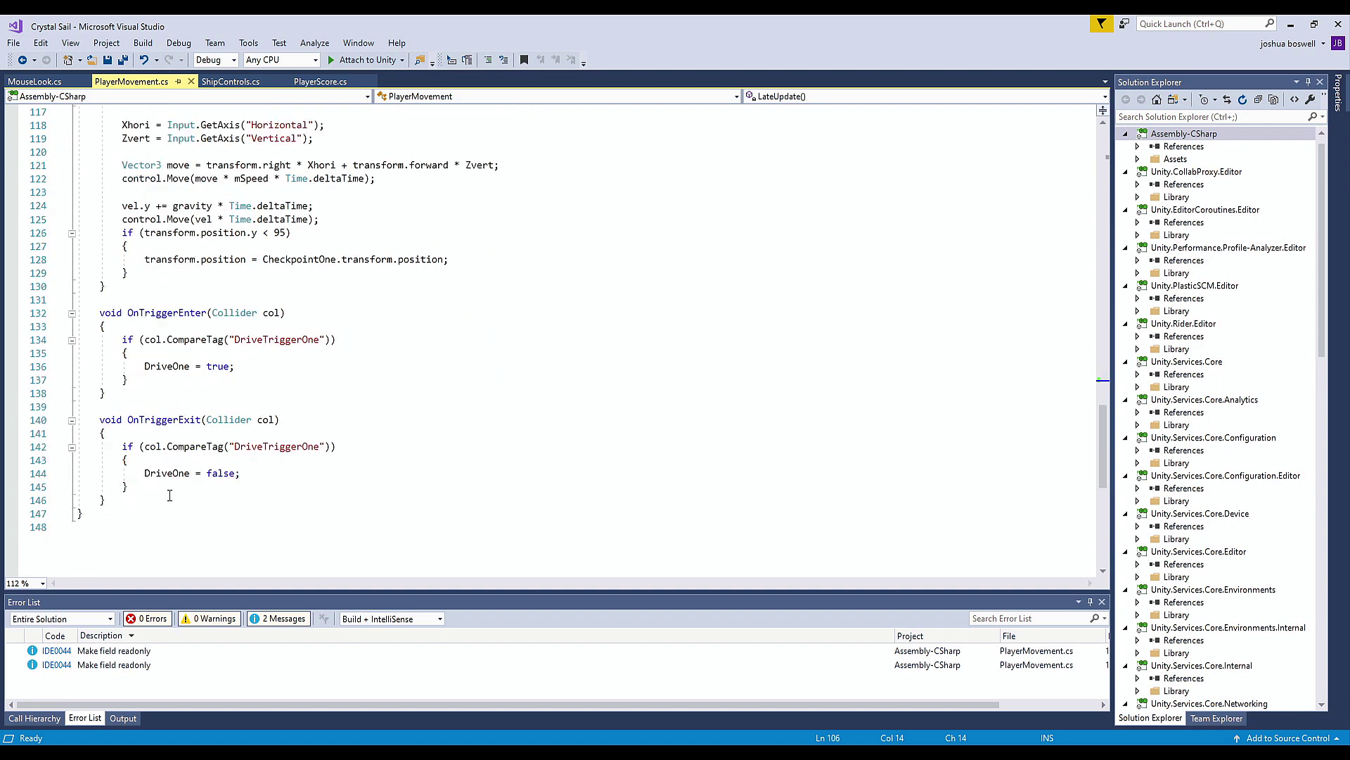
click(155, 233)
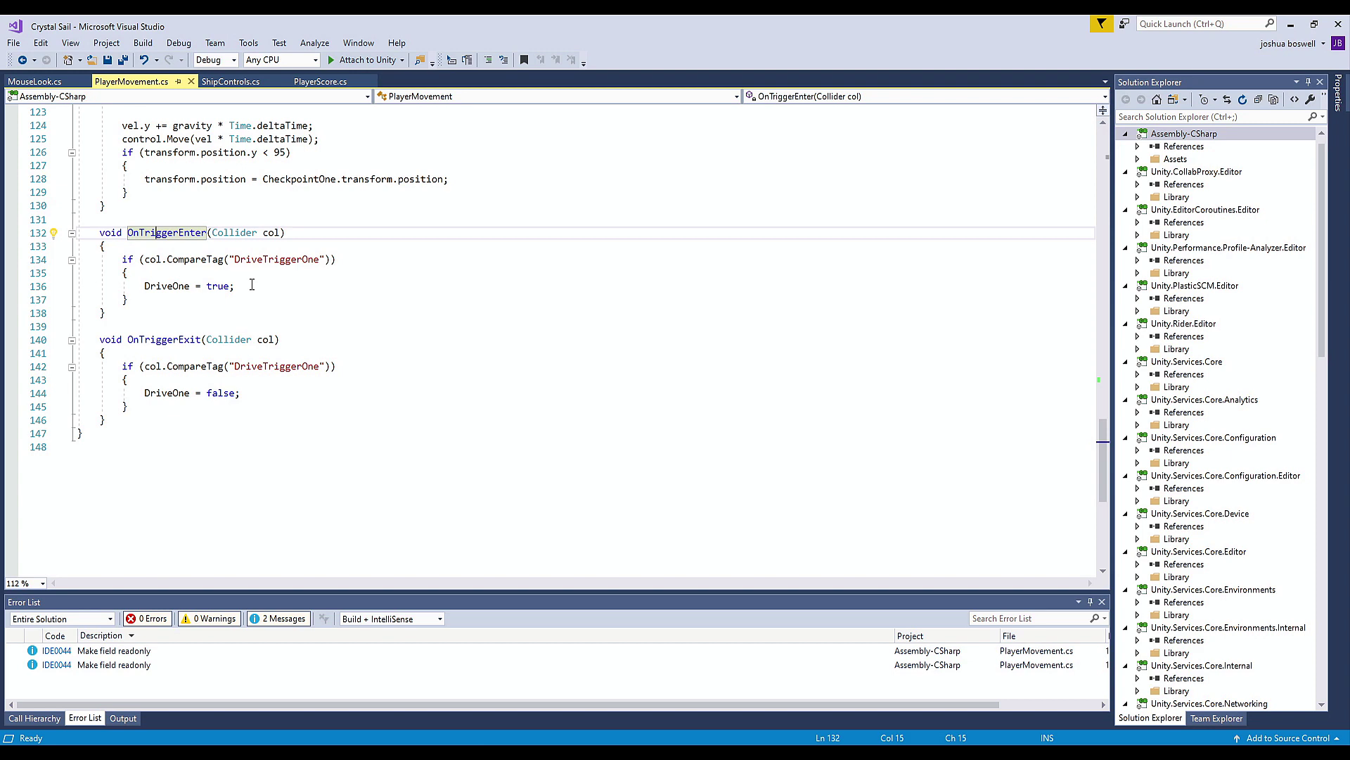
Open ShipControls.cs and examine the stop and forward velocity code, highlighting m_Rigidbody on line 31.
click(231, 81)
scroll(261, 378, up, 7)
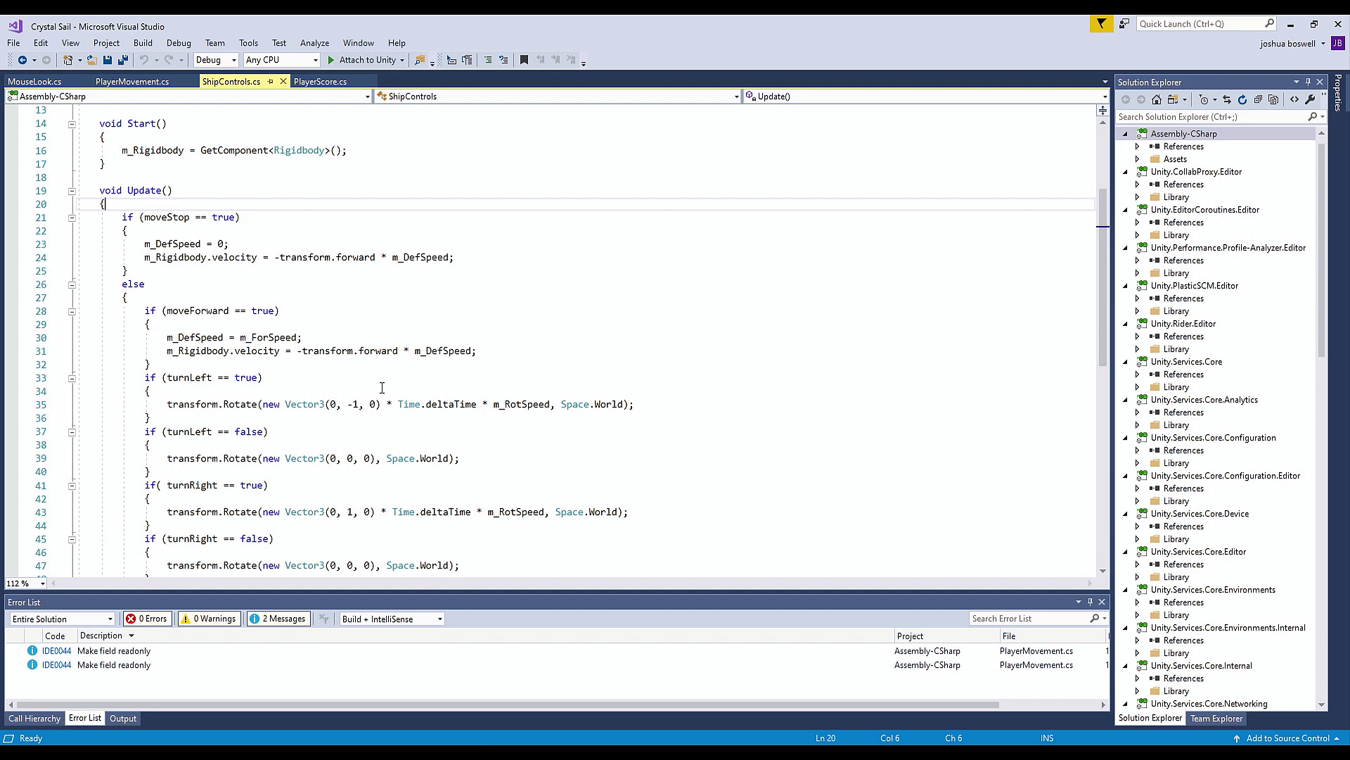
click(215, 351)
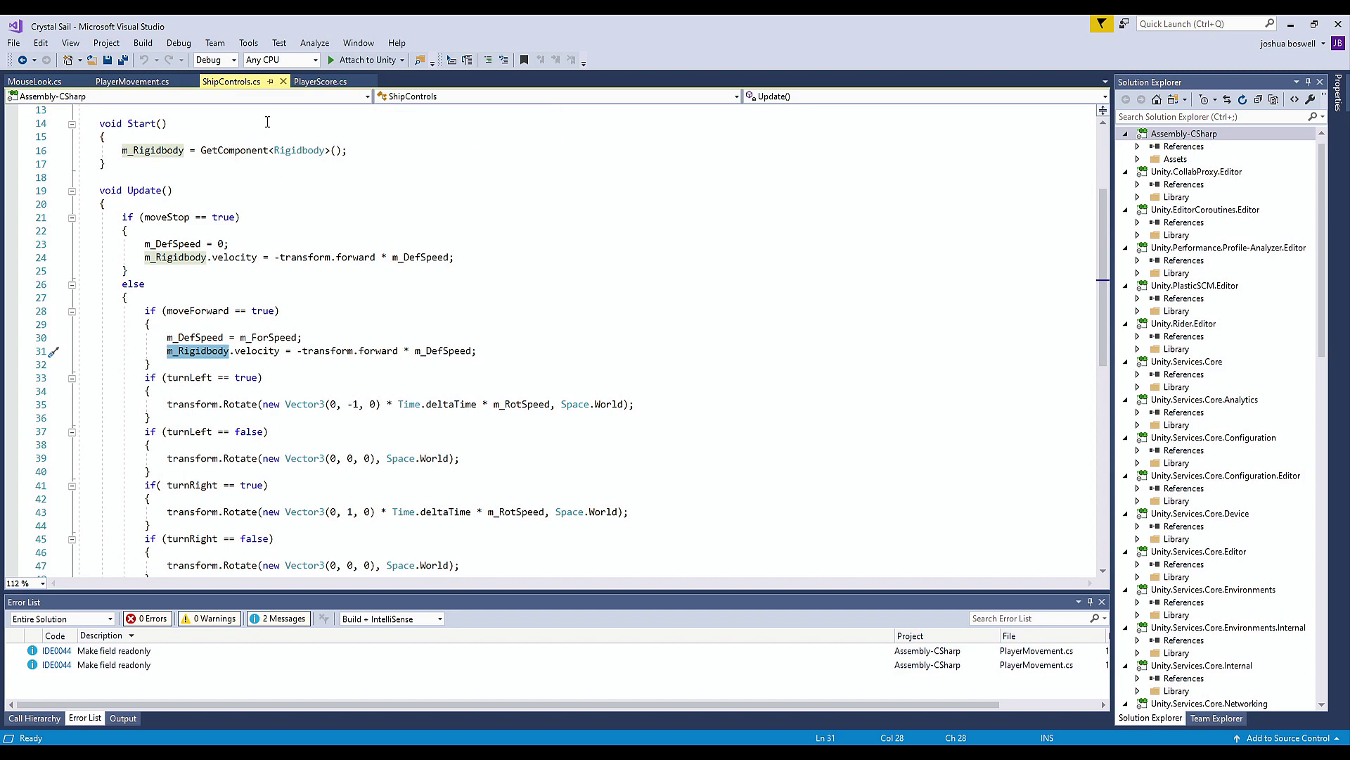
Revisit the trigger handlers in PlayerMovement.cs and read the turnLeft and turnRight rotation code in ShipControls.cs.
click(132, 82)
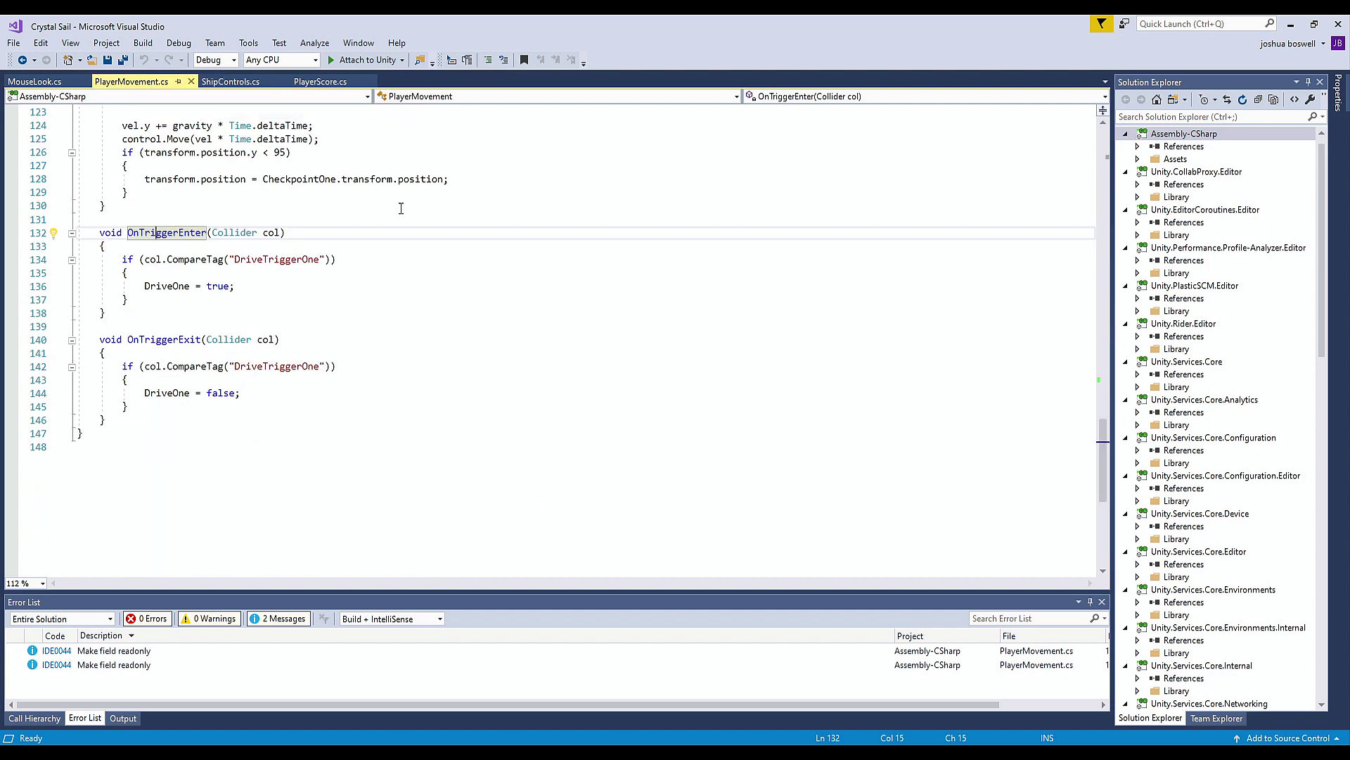
scroll(374, 199, up, 1)
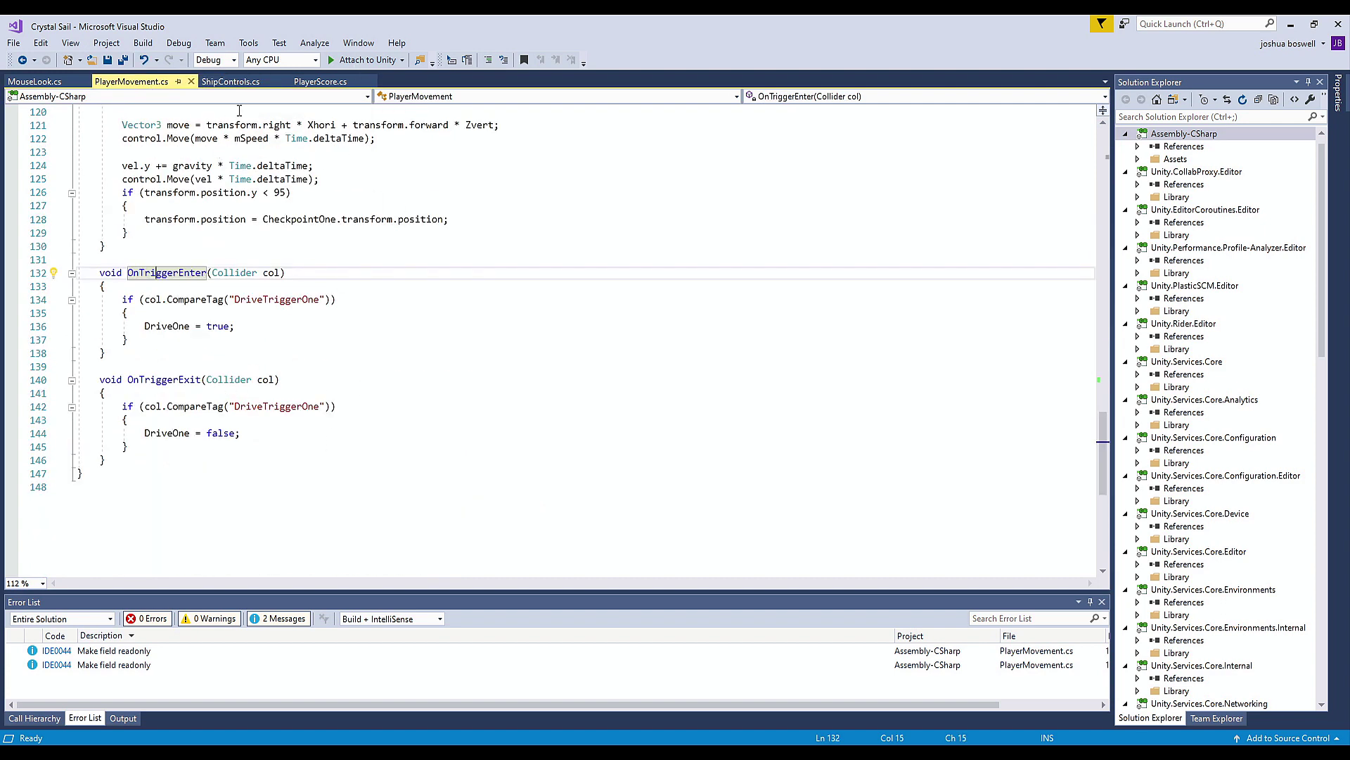
click(230, 81)
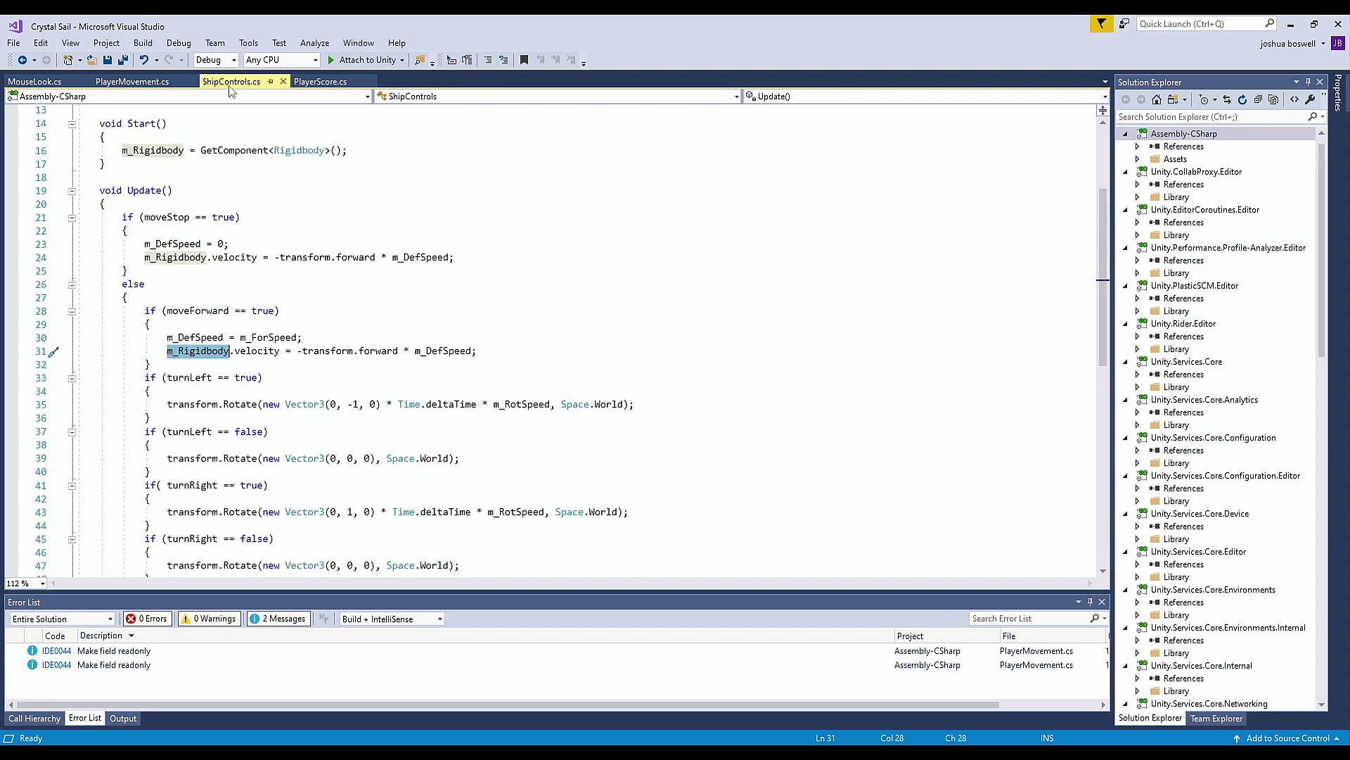
scroll(260, 387, down, 4)
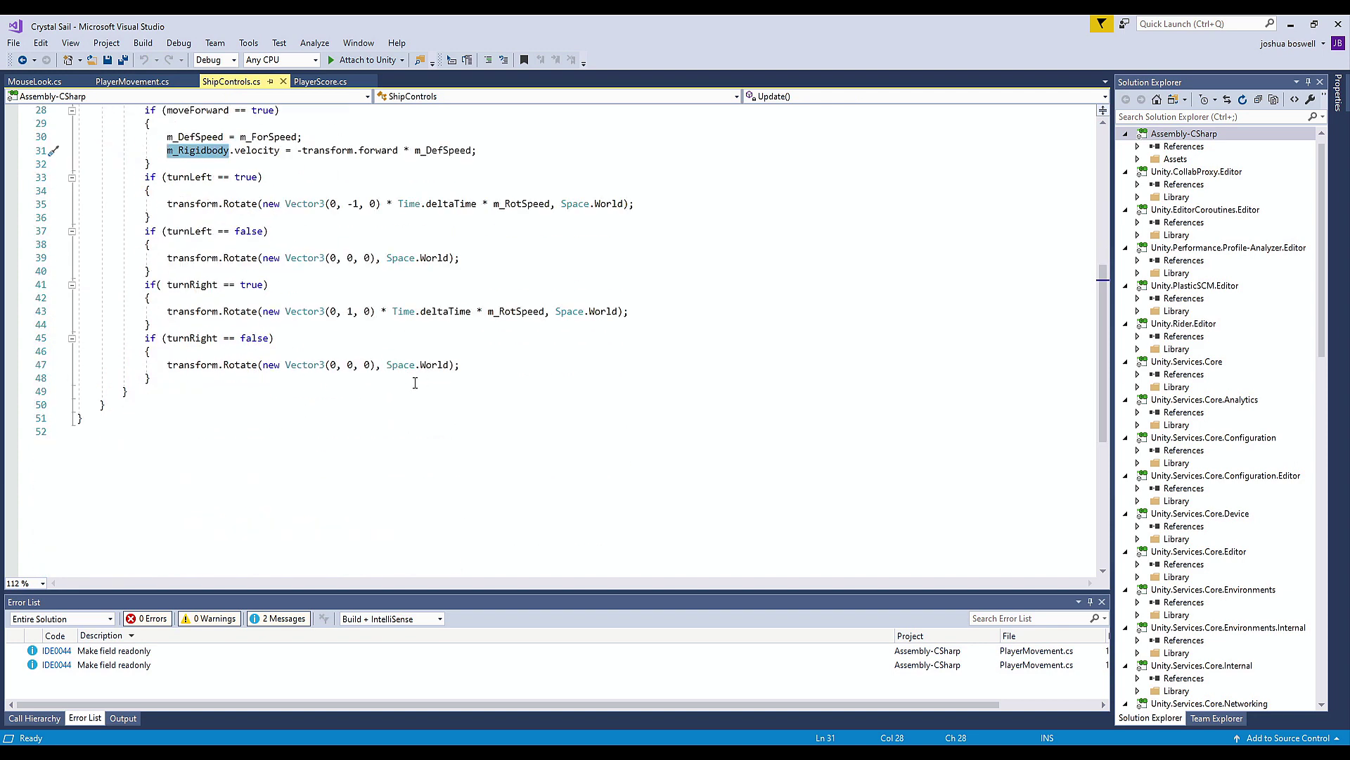
Open PlayerScore.cs and review the item count text updates, the Fire2 pickup code and the declarations above them.
scroll(422, 379, up, 5)
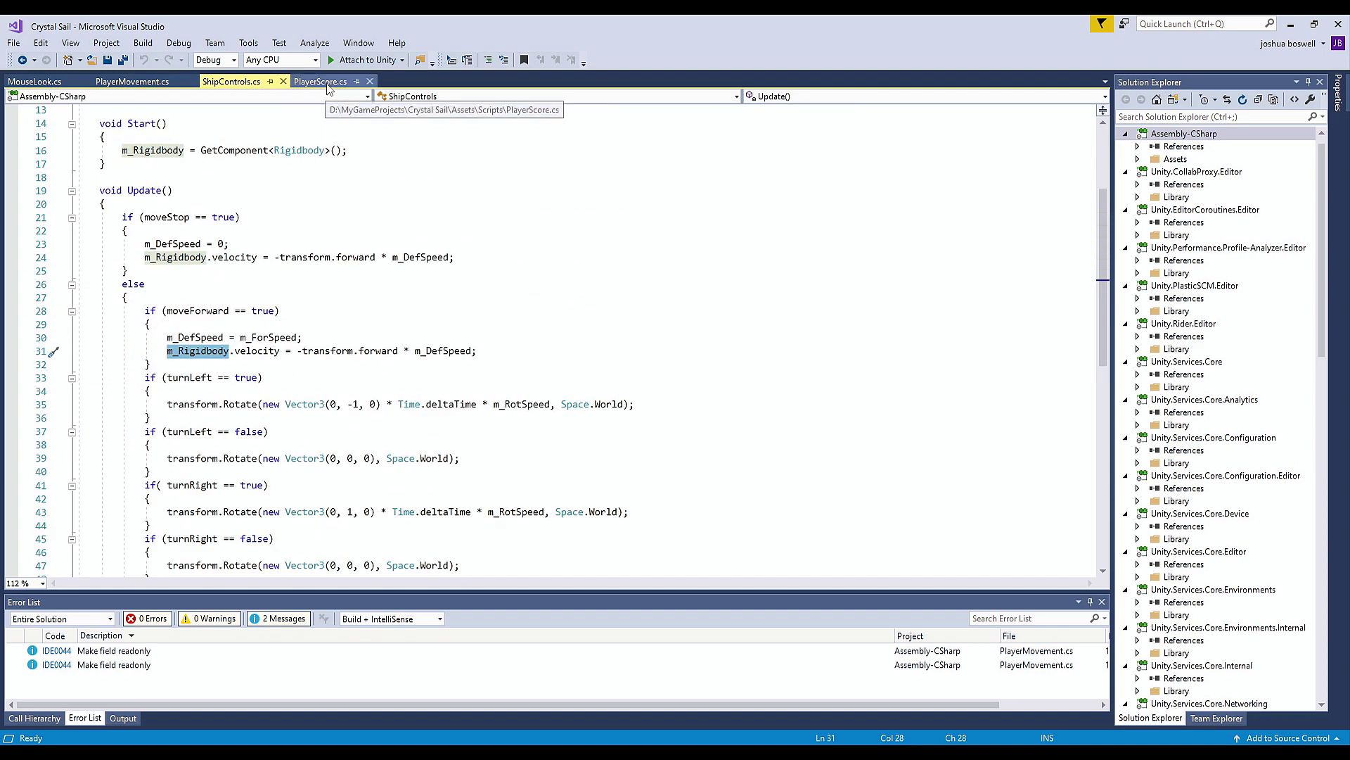
click(320, 82)
scroll(265, 334, up, 2)
scroll(265, 333, up, 5)
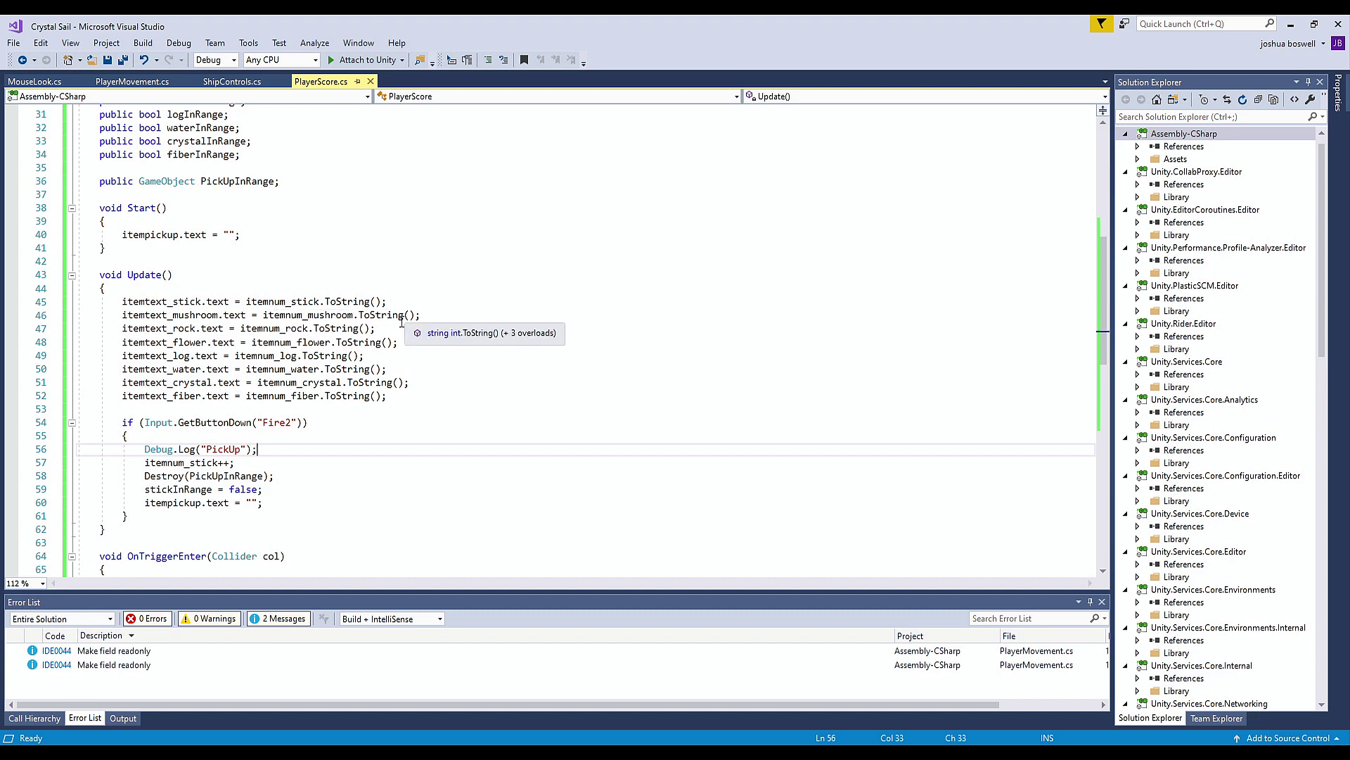
scroll(404, 319, up, 5)
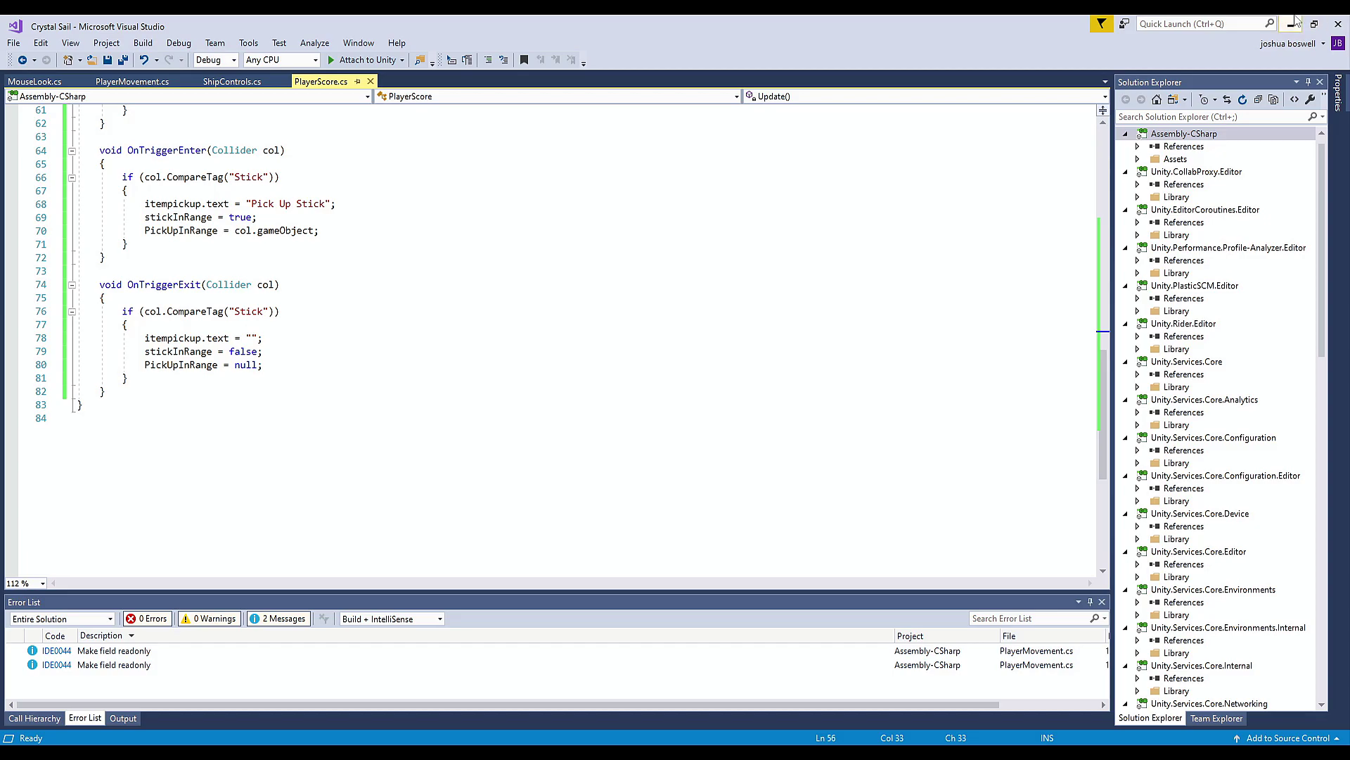
Switch to Unity, preview the MouseLook, ShipControls, PlayerMovement and GameManager scripts, and view the docked ship in the scene.
click(1291, 24)
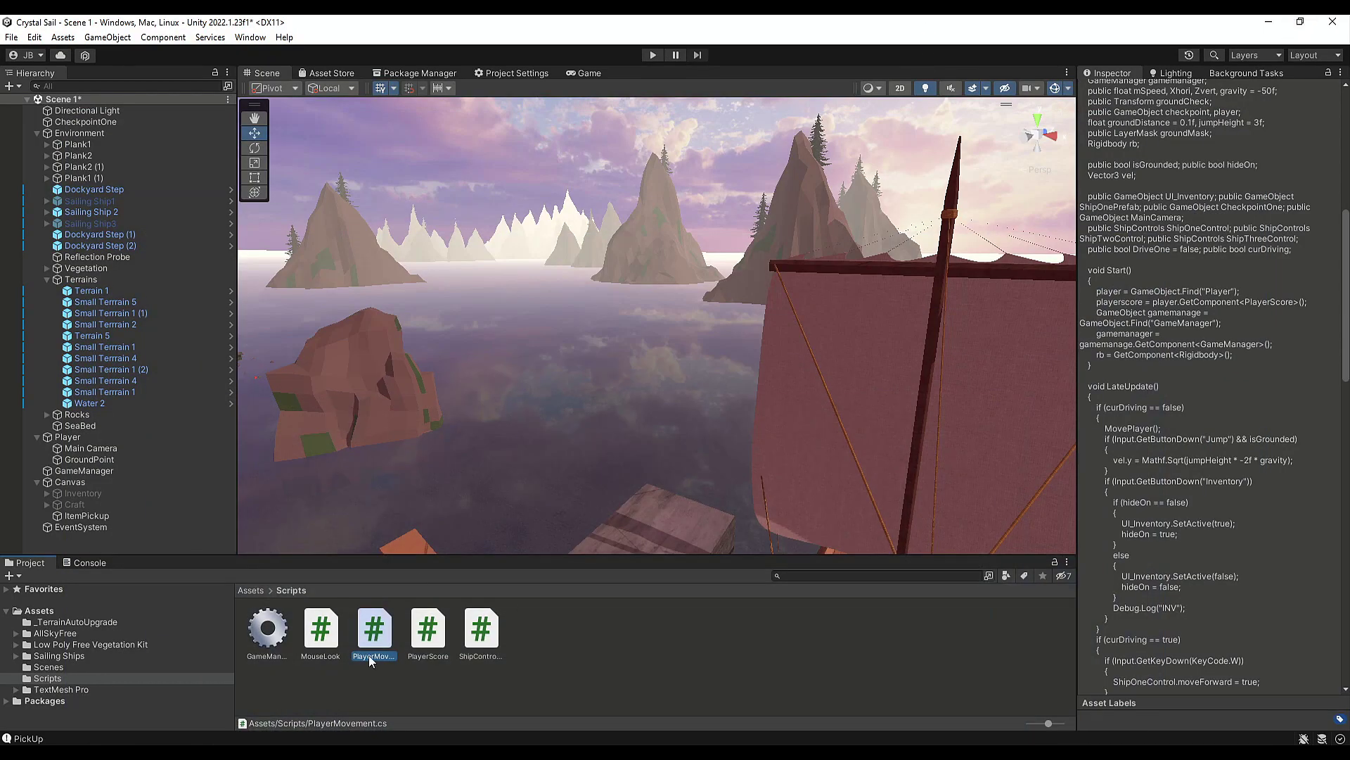
key(Left)
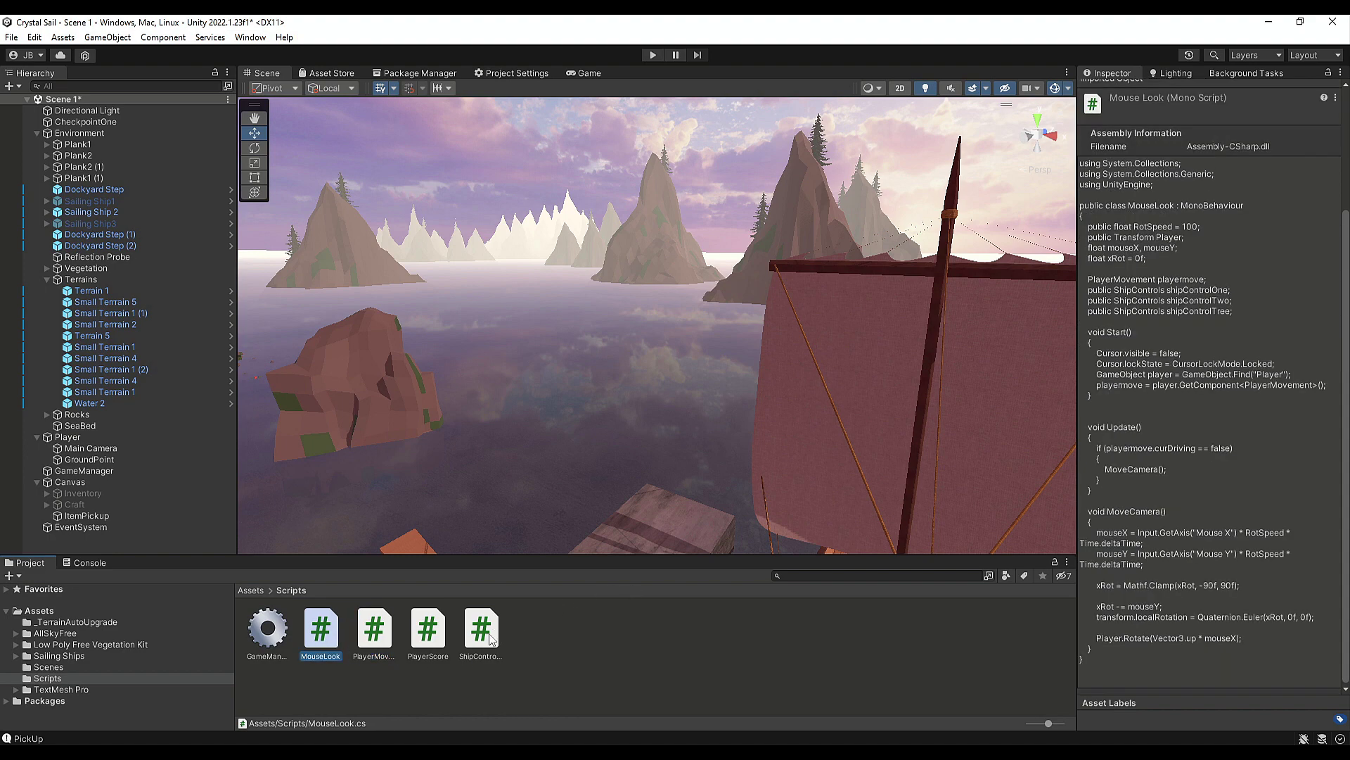
click(482, 633)
click(375, 637)
key(Left)
key(Left)
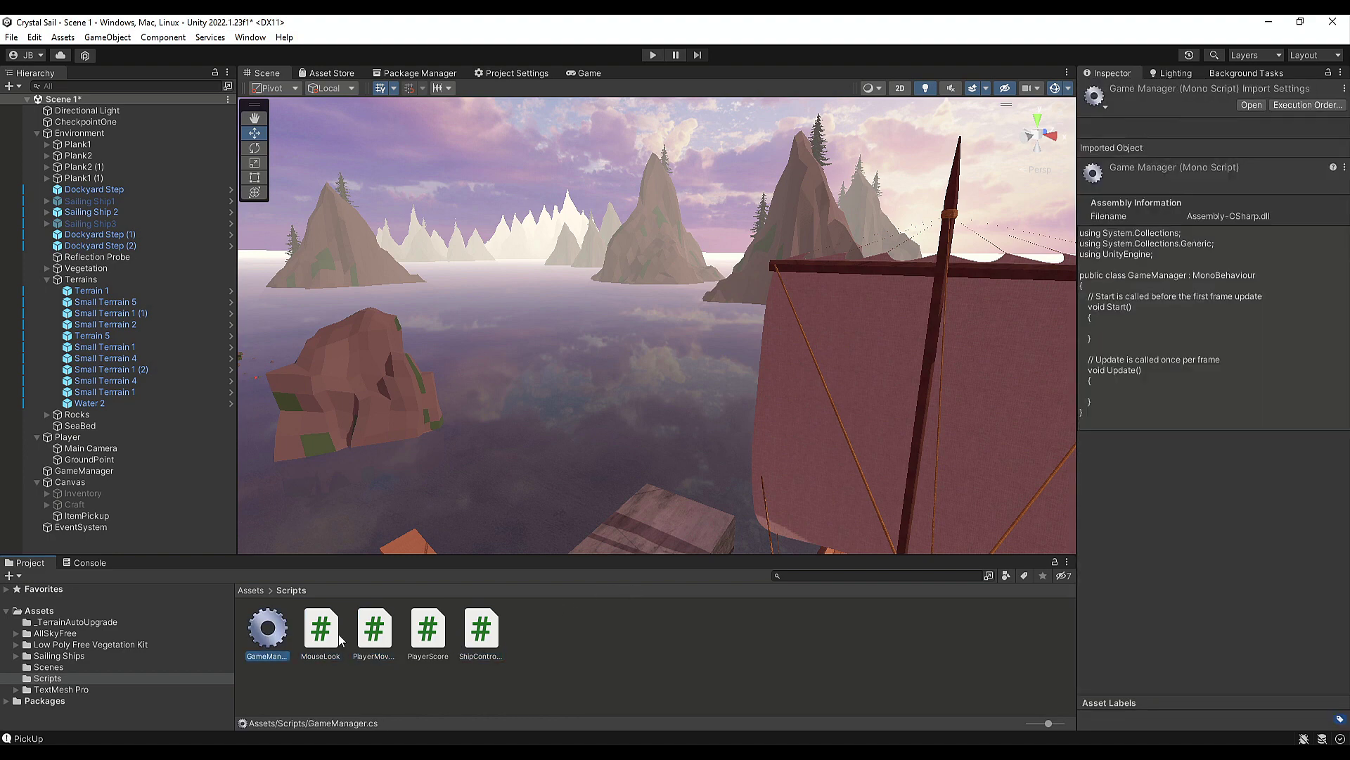
click(614, 667)
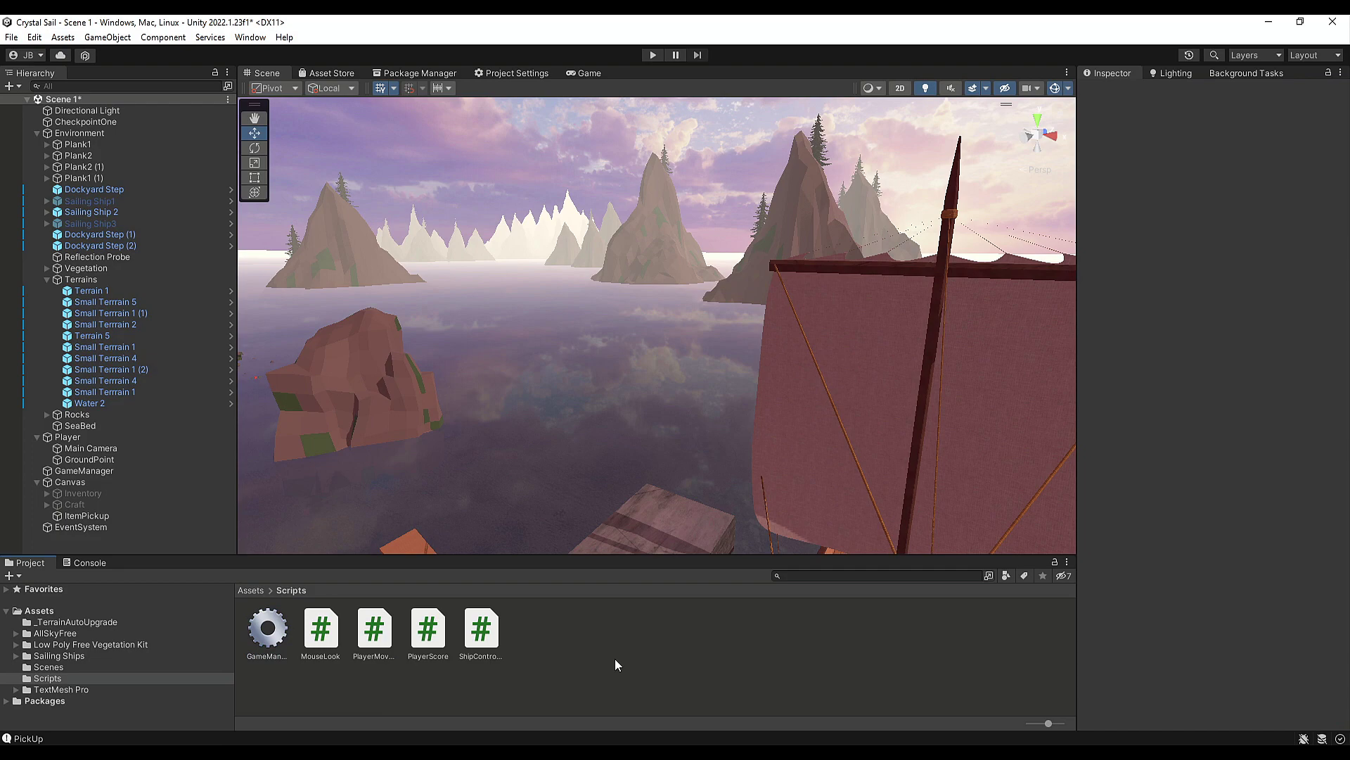
right_drag(753, 358, 349, 385)
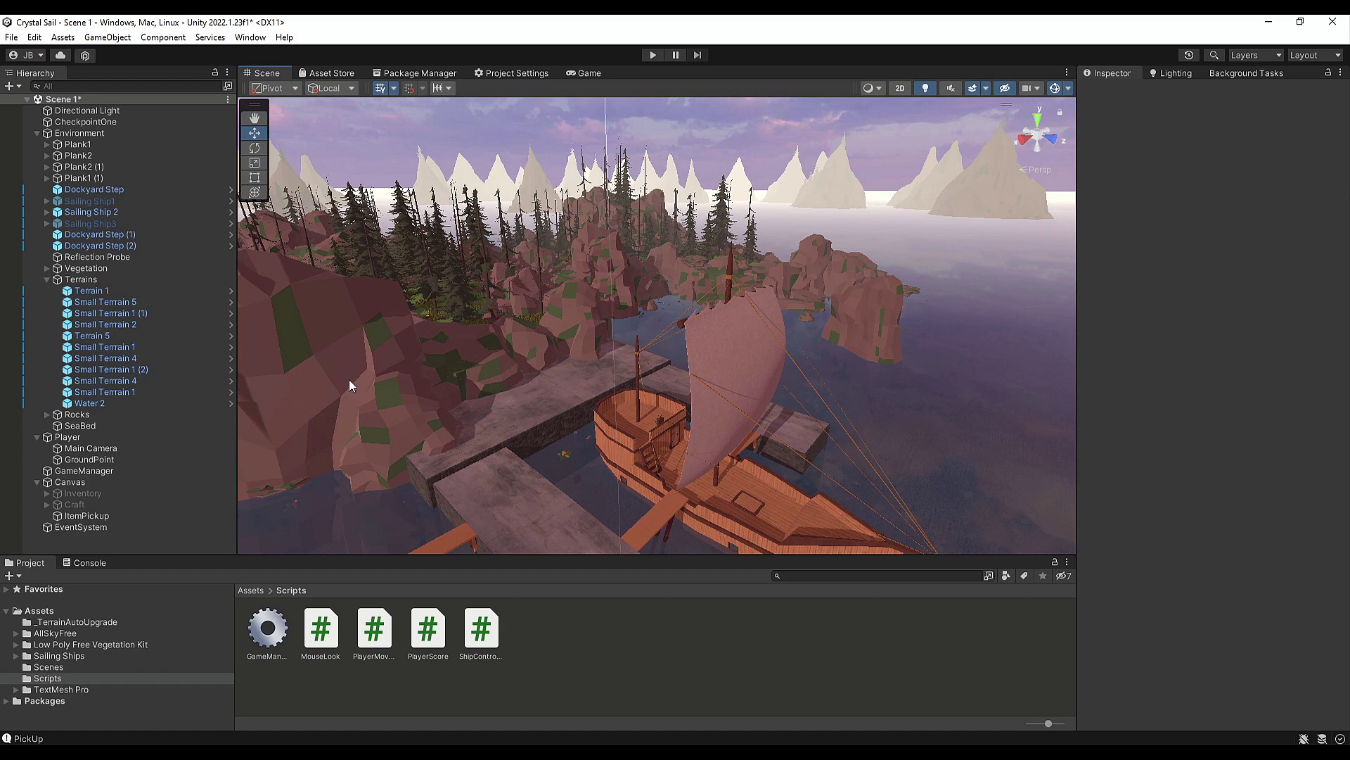